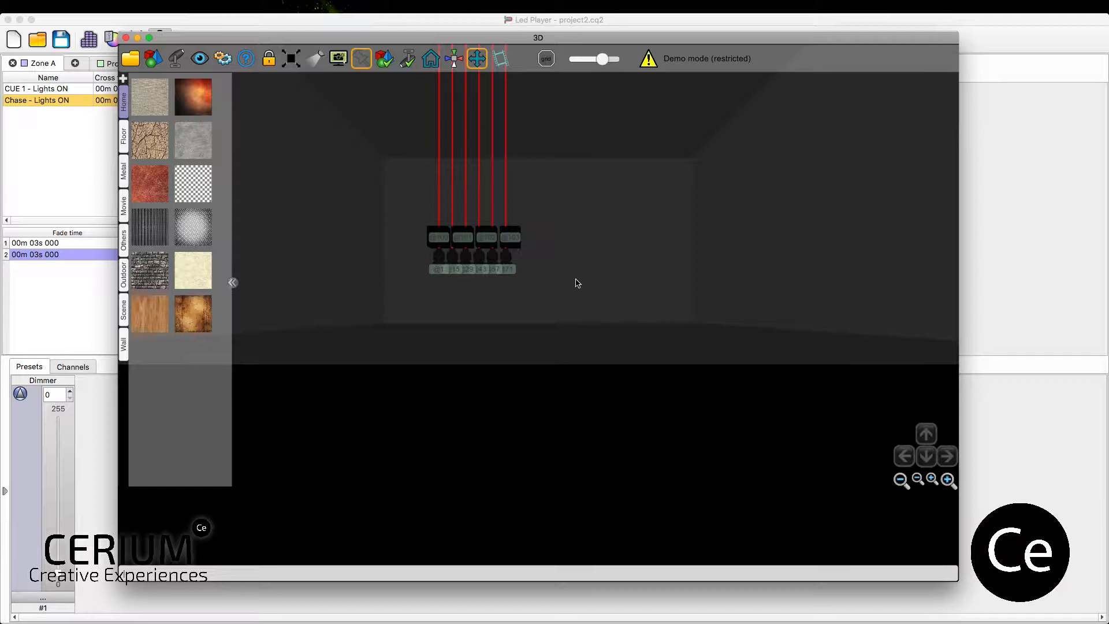
drag(553, 245, 383, 205)
click(461, 241)
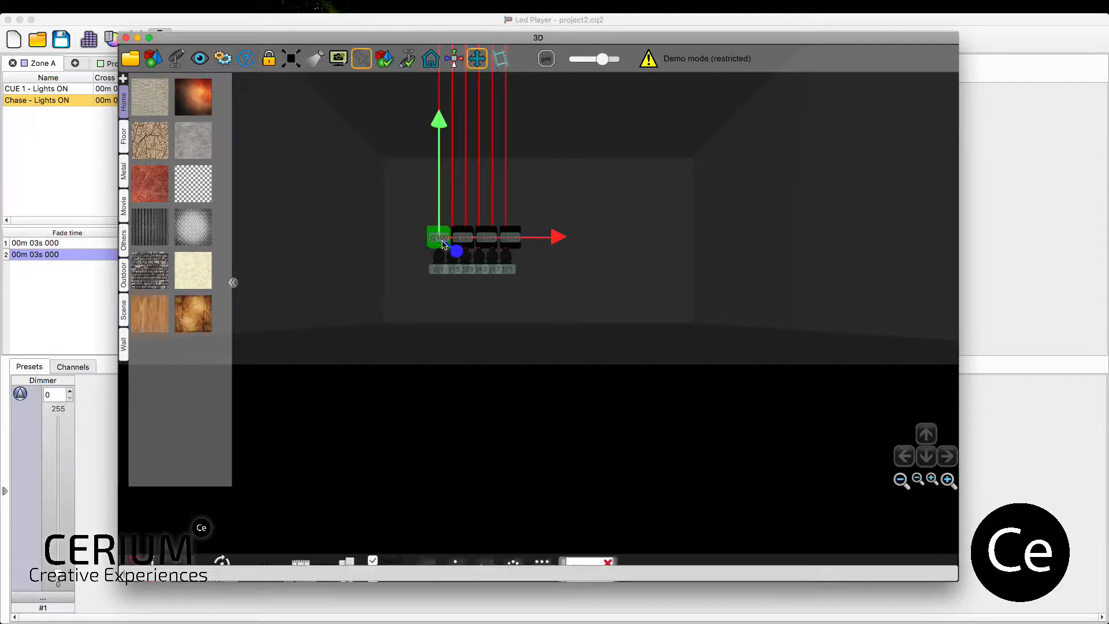
click(489, 239)
click(513, 239)
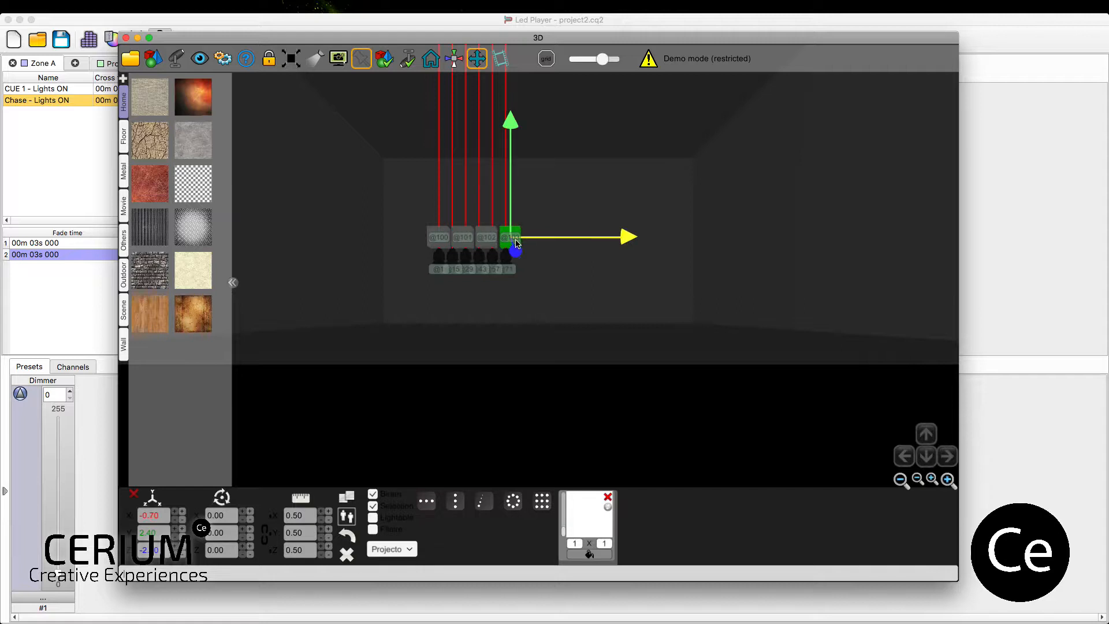
click(560, 223)
click(513, 238)
click(460, 241)
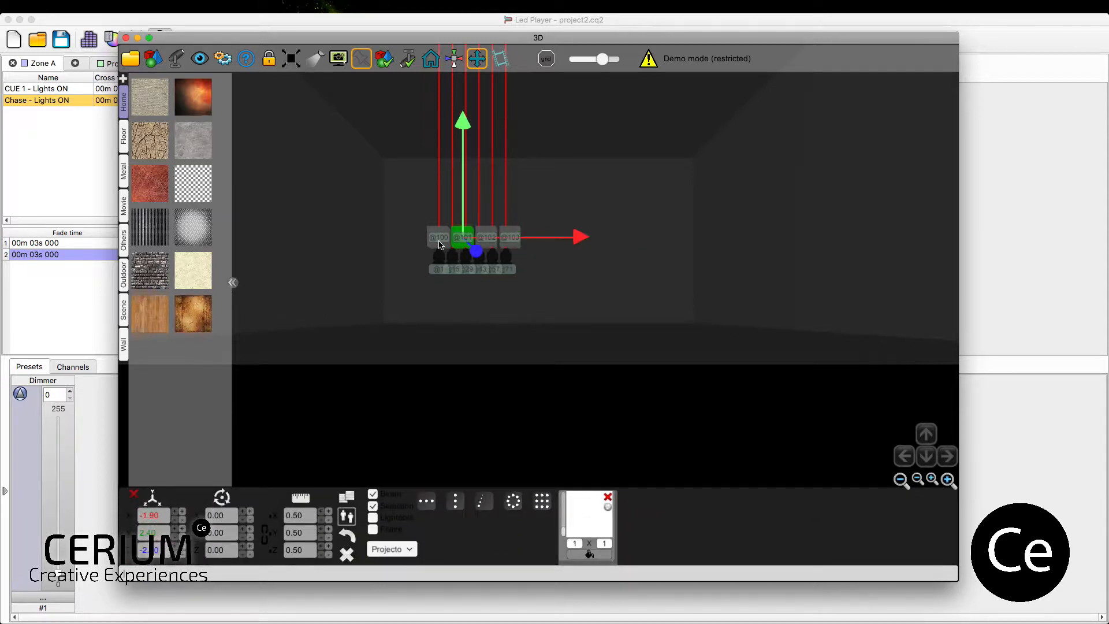
click(440, 239)
click(410, 237)
drag(422, 230, 609, 238)
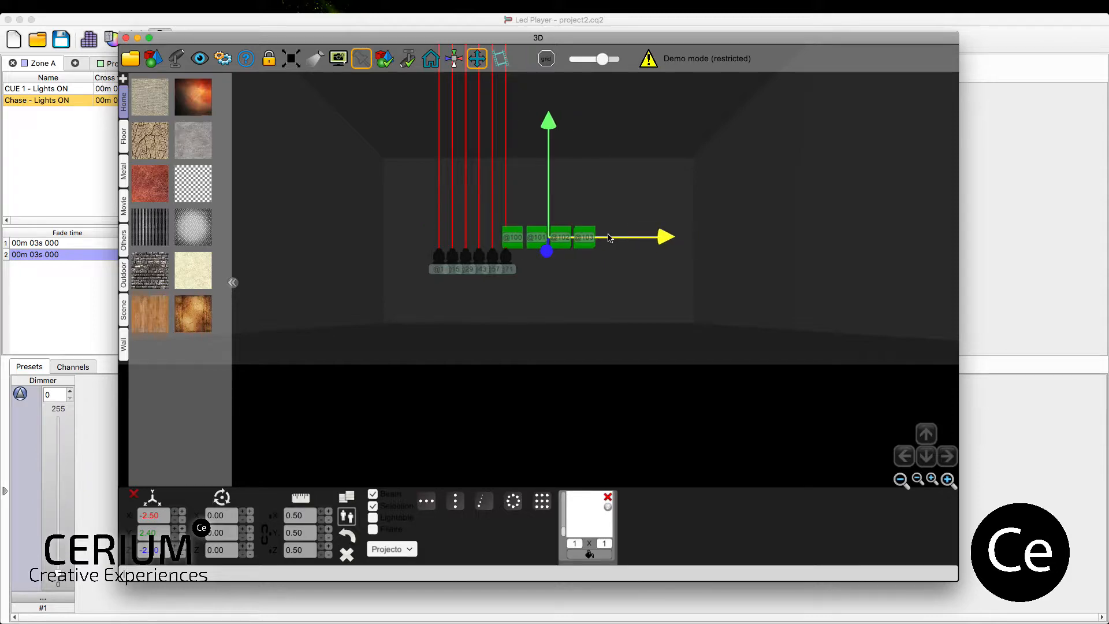
click(606, 267)
Step: Check square fixtures 7 to 10 in the 2D layout behind the 3D window, and return to the 3D view
drag(597, 38, 596, 216)
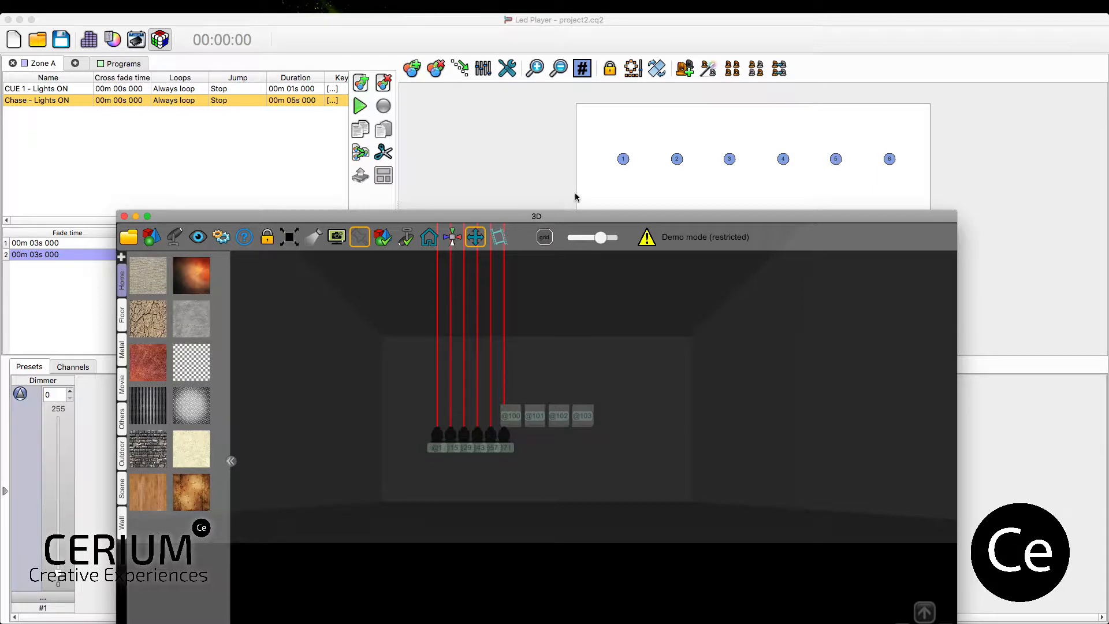
click(596, 199)
drag(640, 233, 893, 287)
click(893, 287)
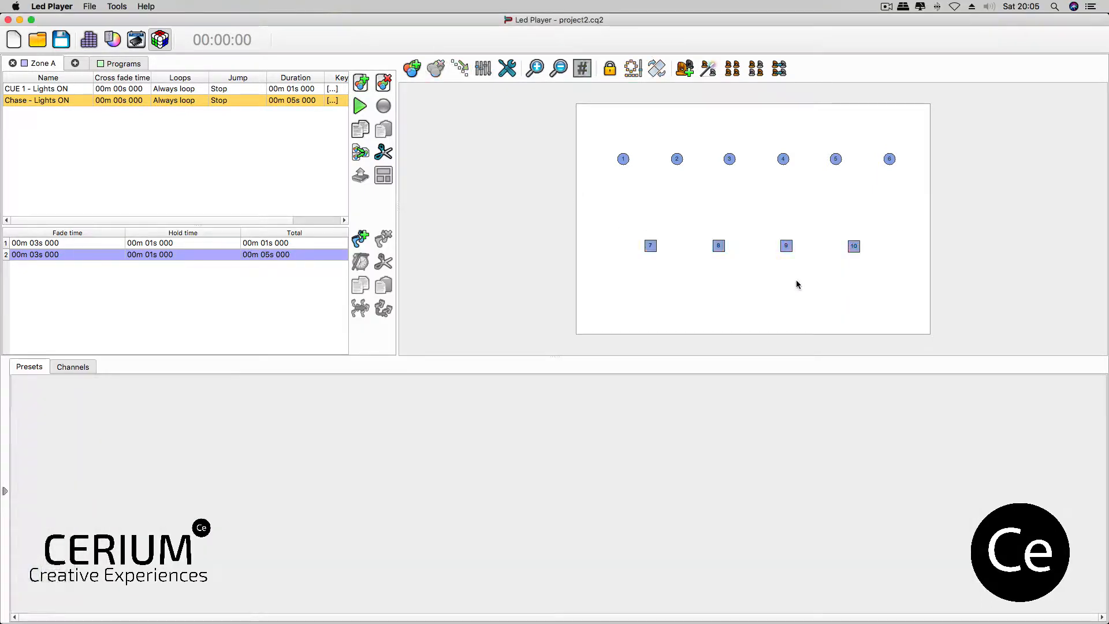
key(super+Tab)
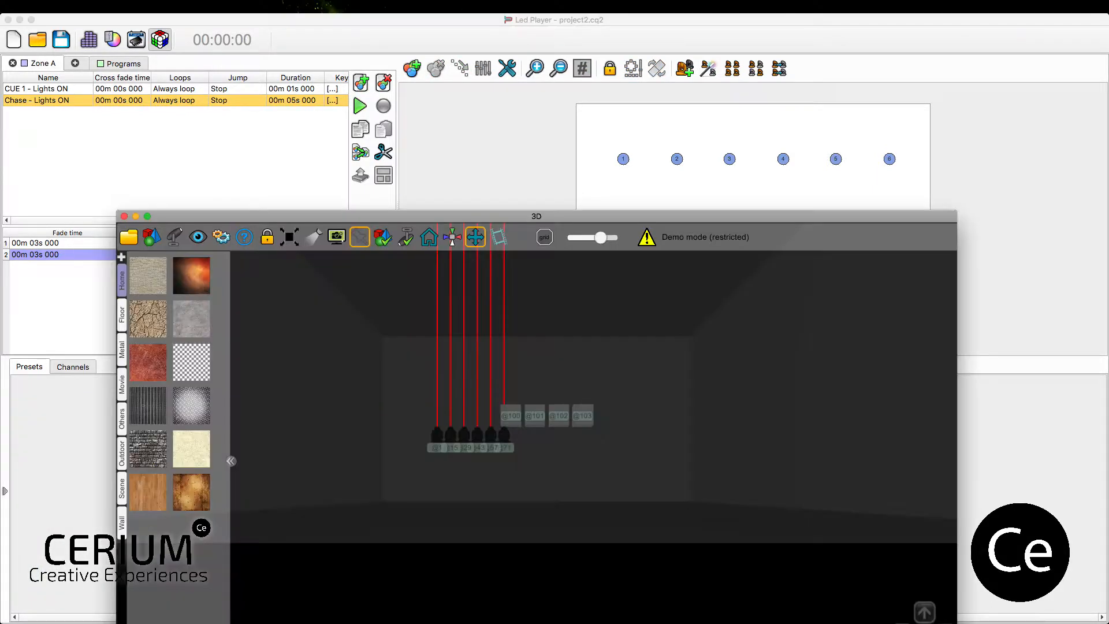
drag(354, 216, 350, 74)
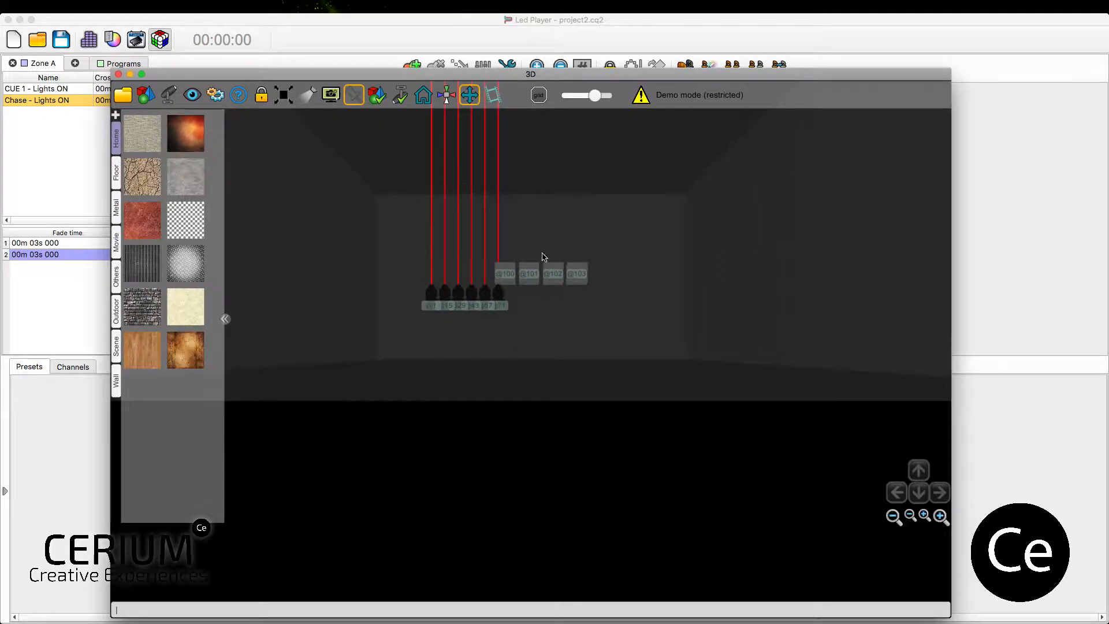
Step: Move the four square fixtures together down to floor level on the far right of the 3D room
click(511, 269)
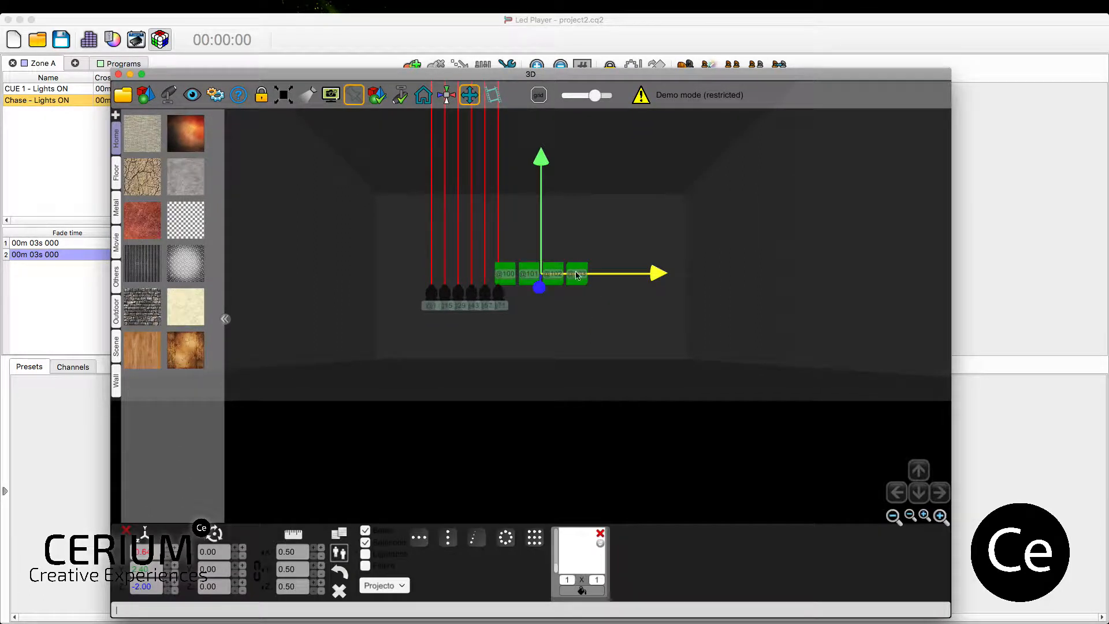
drag(576, 275, 820, 359)
click(514, 307)
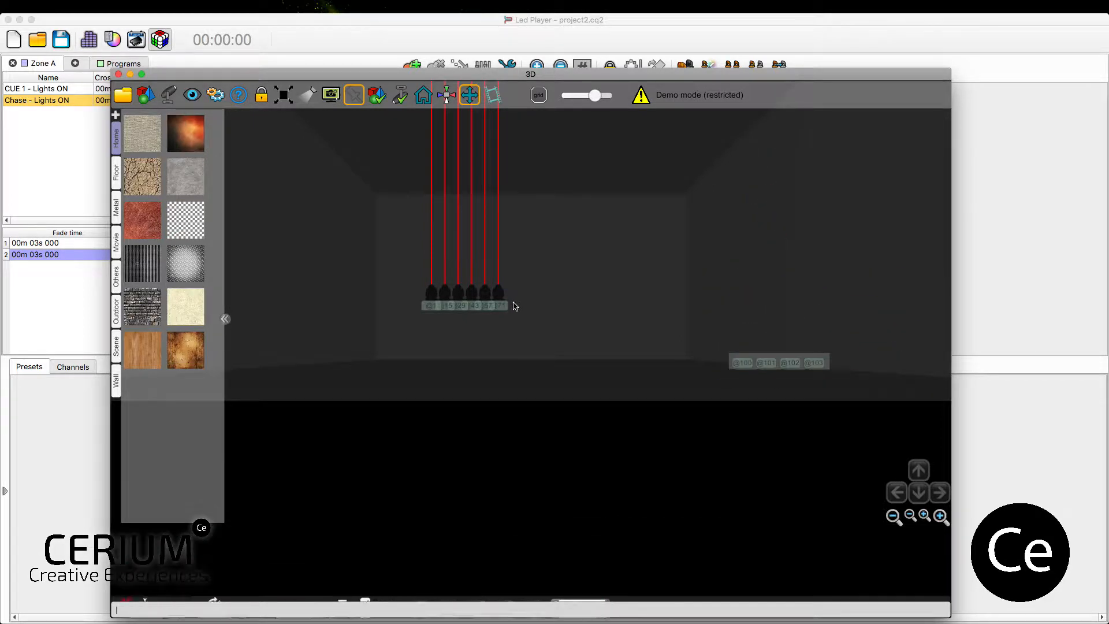
Step: Select all six moving heads and move them up in front of the centre of the back wall
click(438, 294)
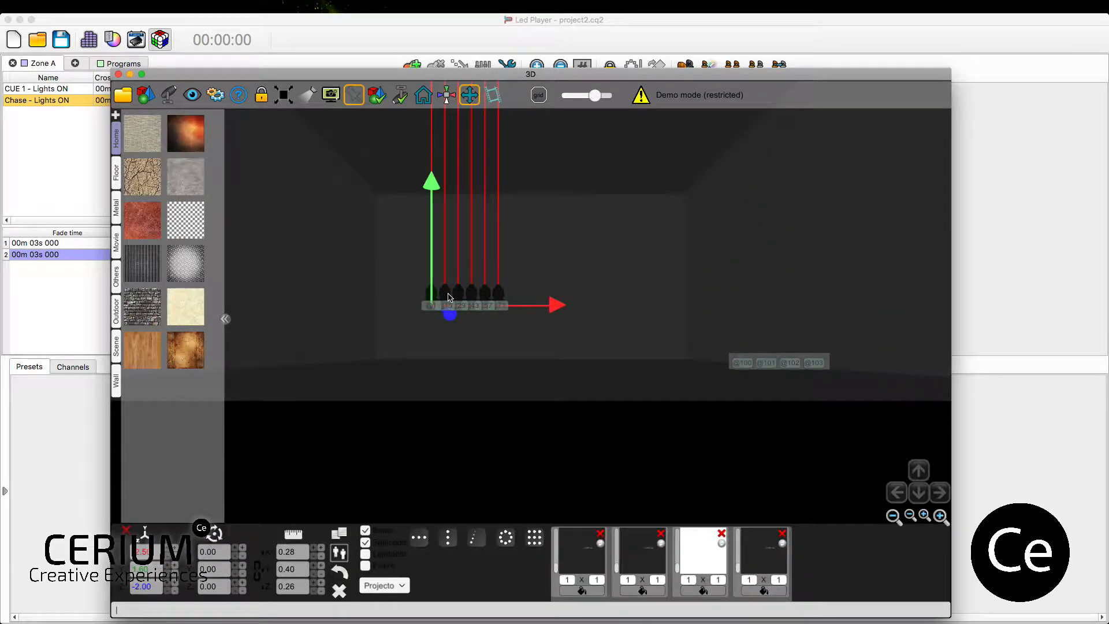
click(555, 295)
click(435, 298)
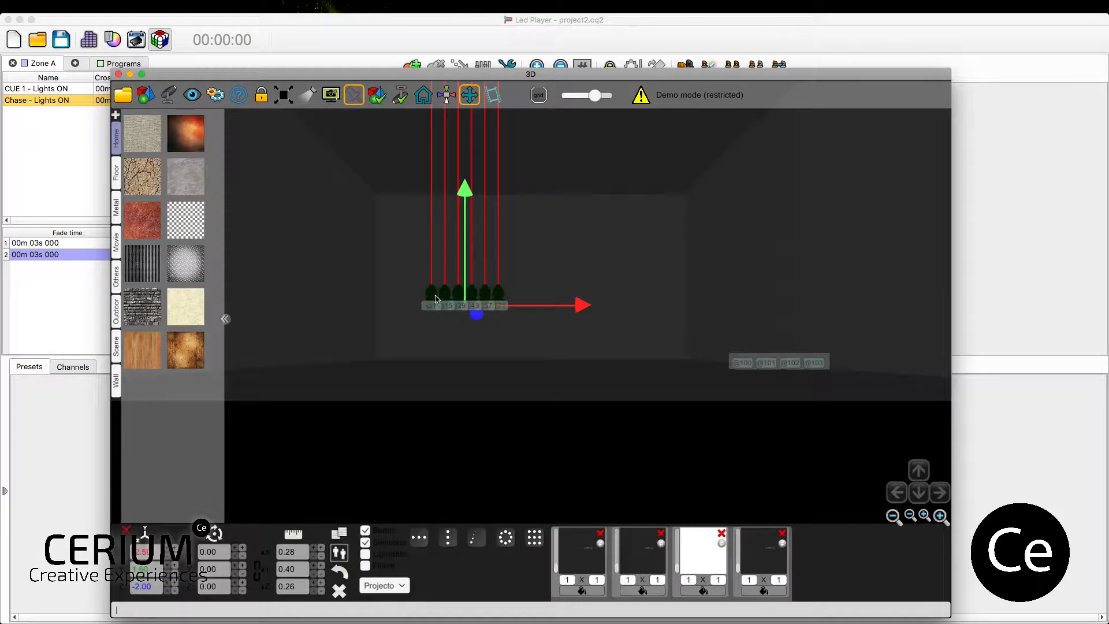
drag(435, 297, 537, 219)
click(478, 292)
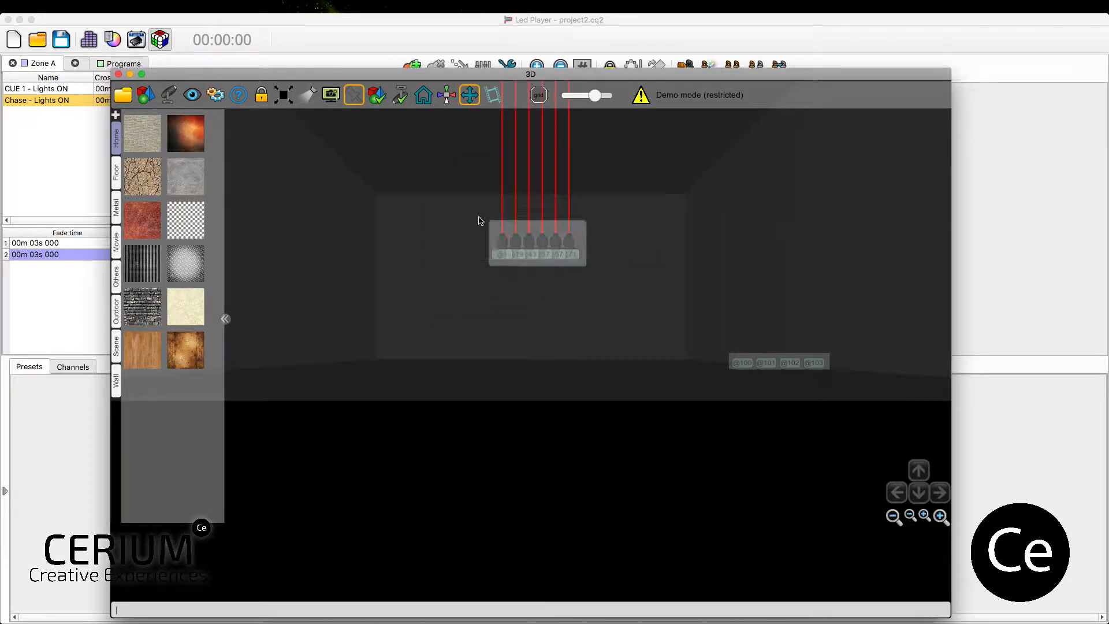
click(478, 221)
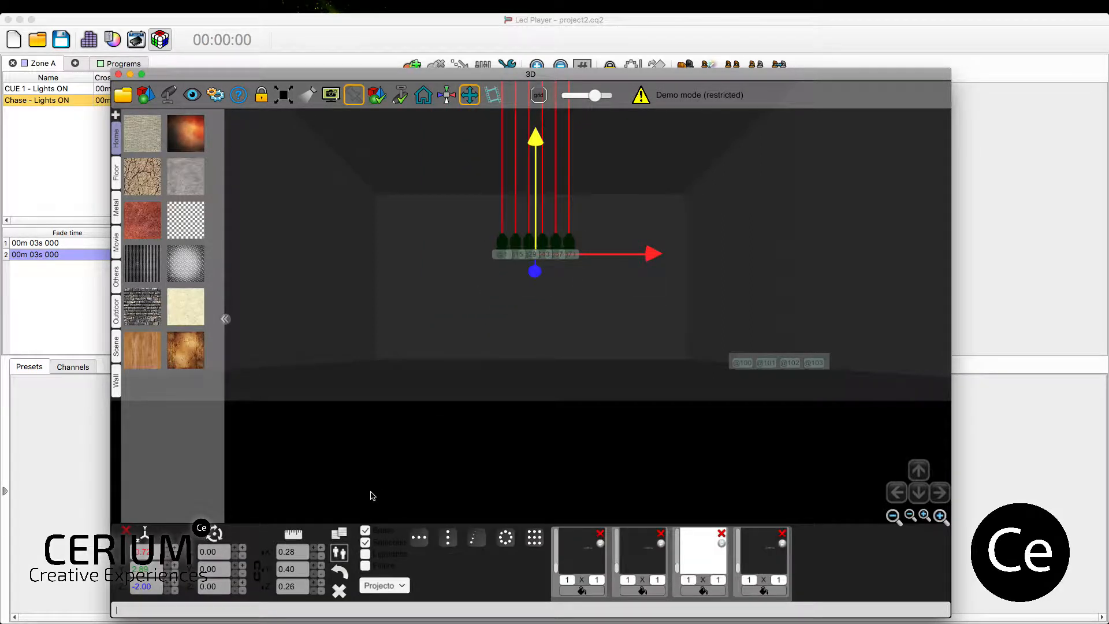
Step: Set the Y rotation of the six moving heads to 90 degrees
click(242, 566)
click(243, 569)
click(243, 568)
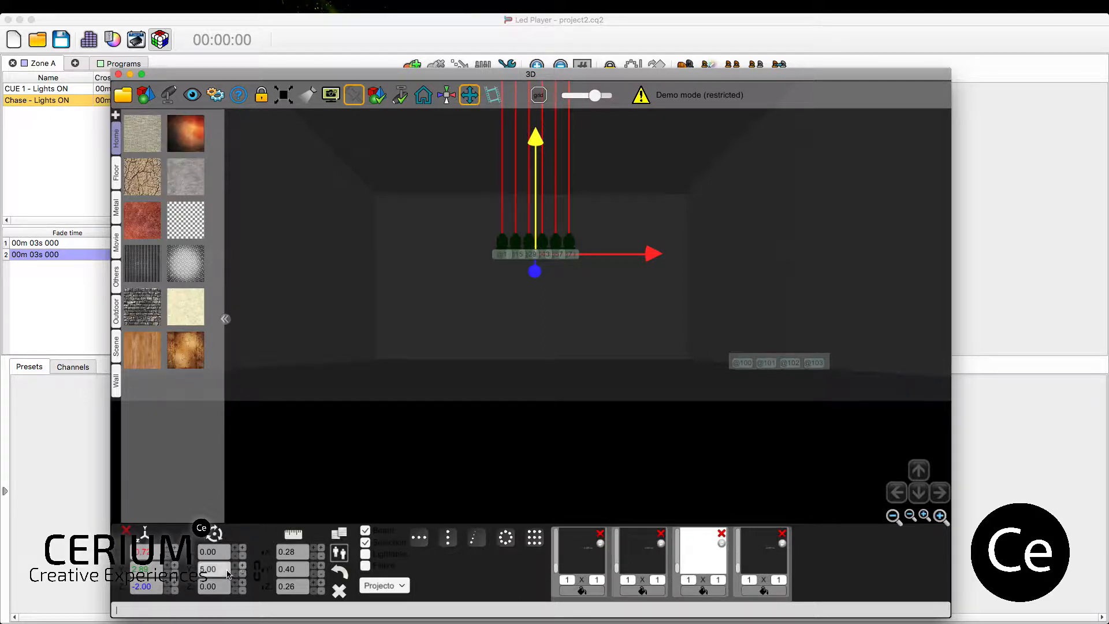
click(217, 571)
double_click(218, 572)
text(90)
key(Return)
Step: Set the six moving heads' Z rotation to 180 degrees and their Y rotation to 0
click(217, 587)
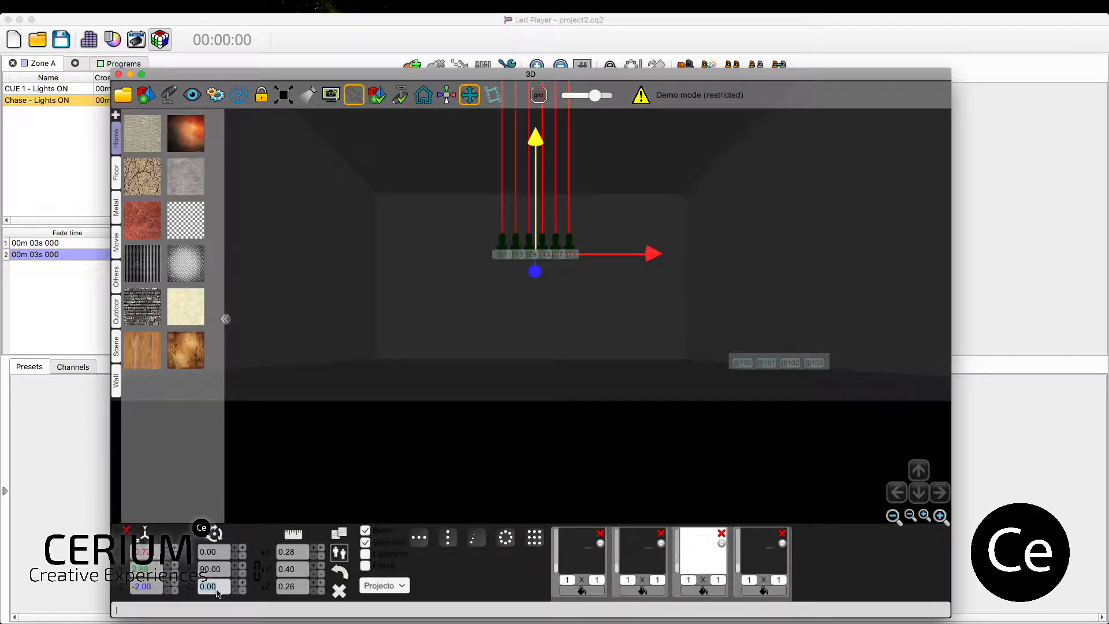
text(90)
key(Return)
double_click(218, 589)
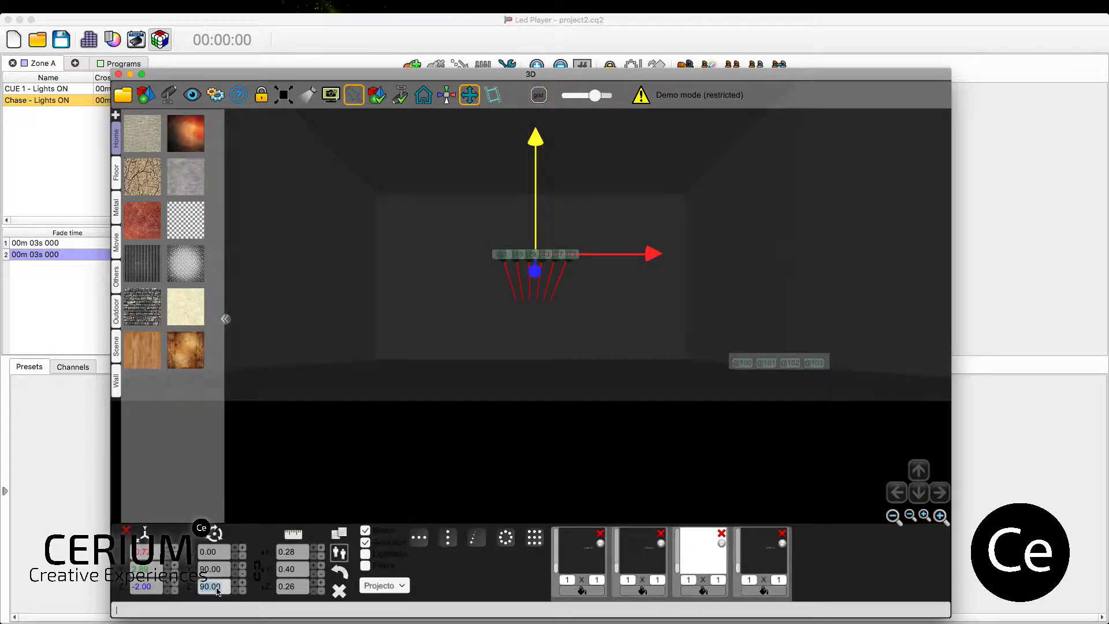
text(180)
key(Return)
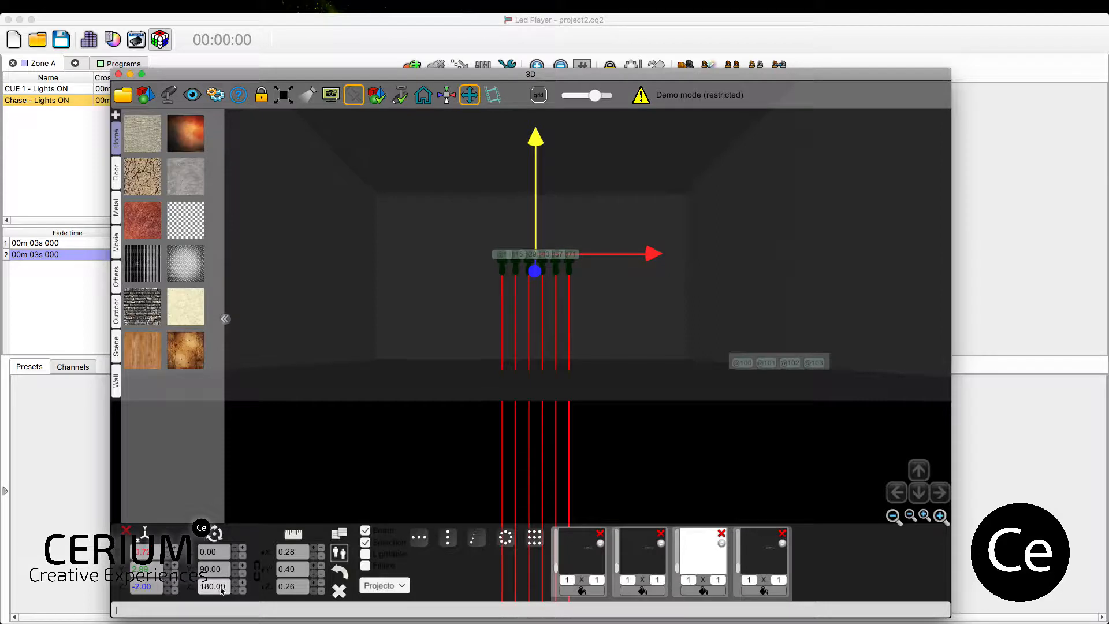
double_click(220, 570)
text(0)
key(Return)
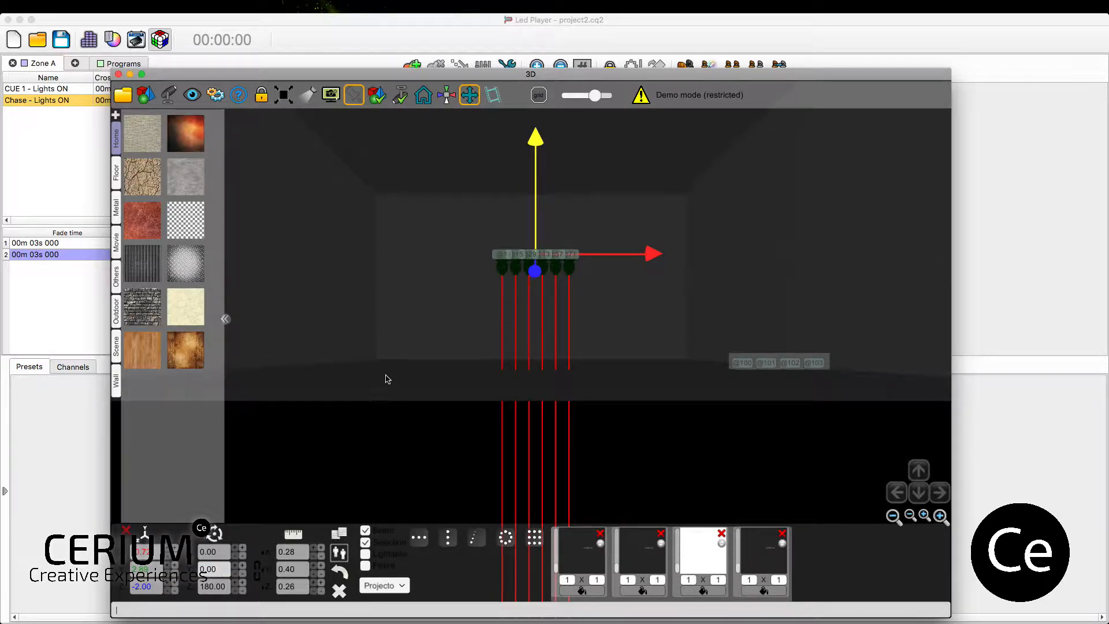
Step: Distribute the six moving heads in a horizontal line with 1.22 spacing and raise the row closer to the ceiling
click(424, 540)
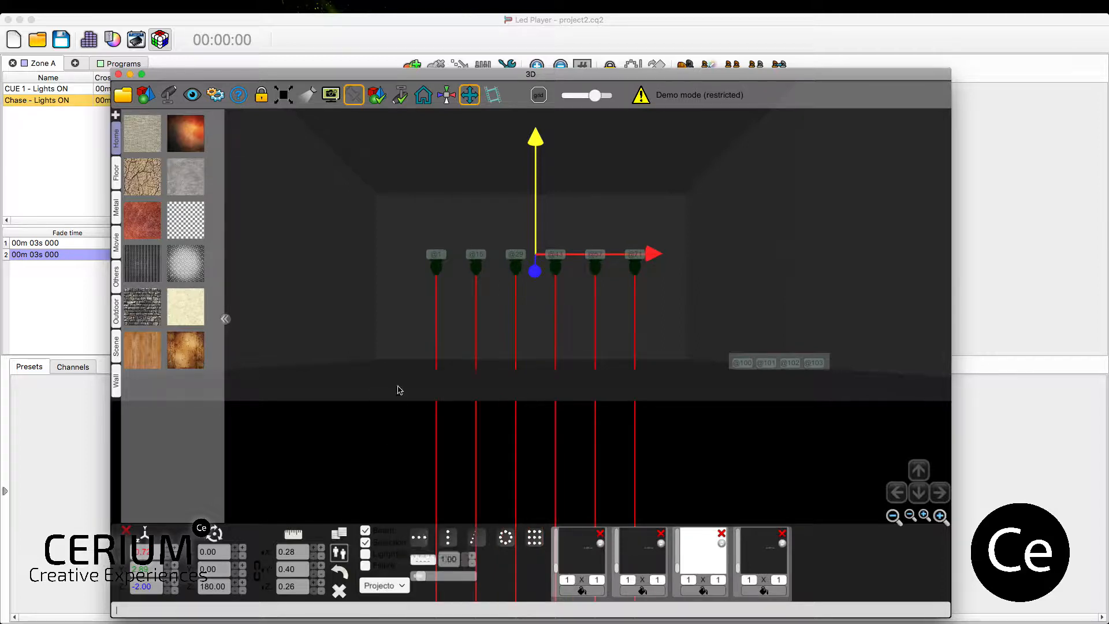
drag(433, 575, 421, 577)
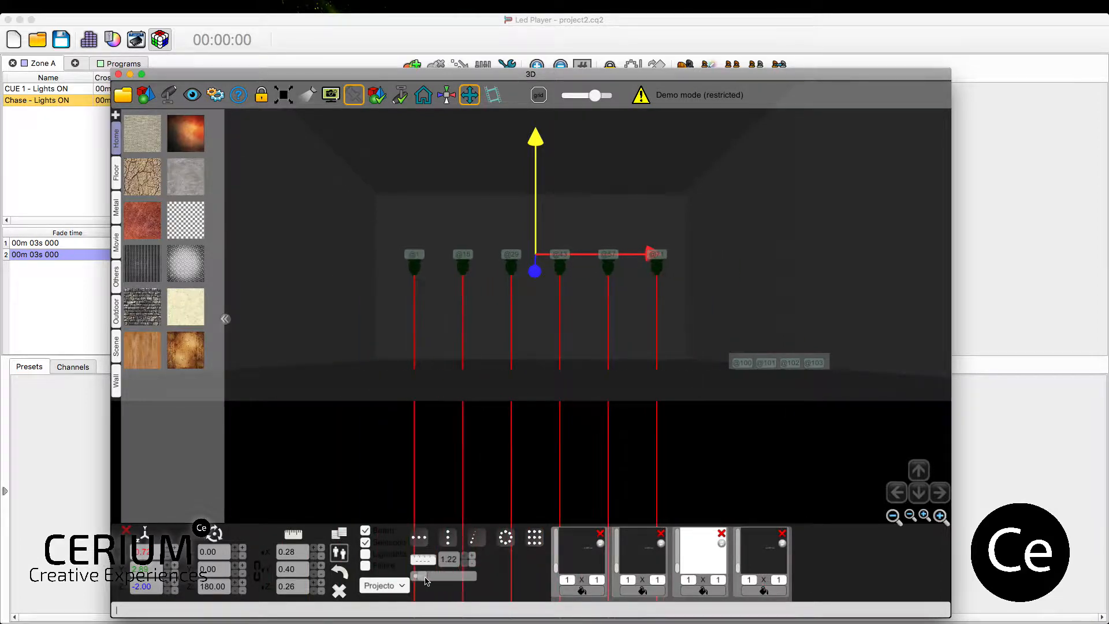
drag(532, 212, 535, 174)
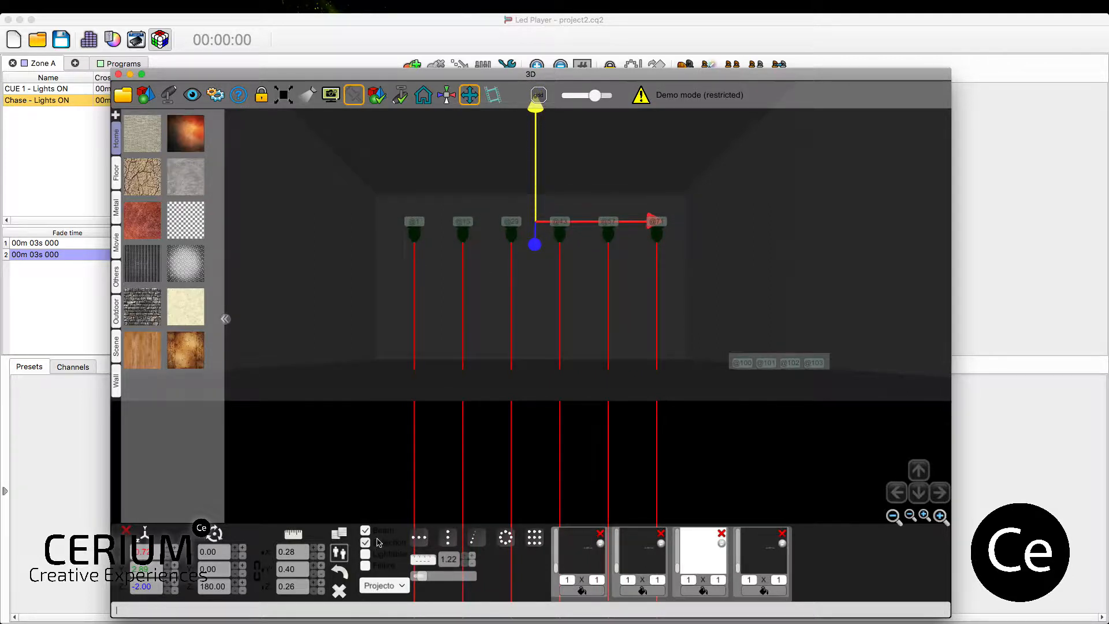
click(362, 347)
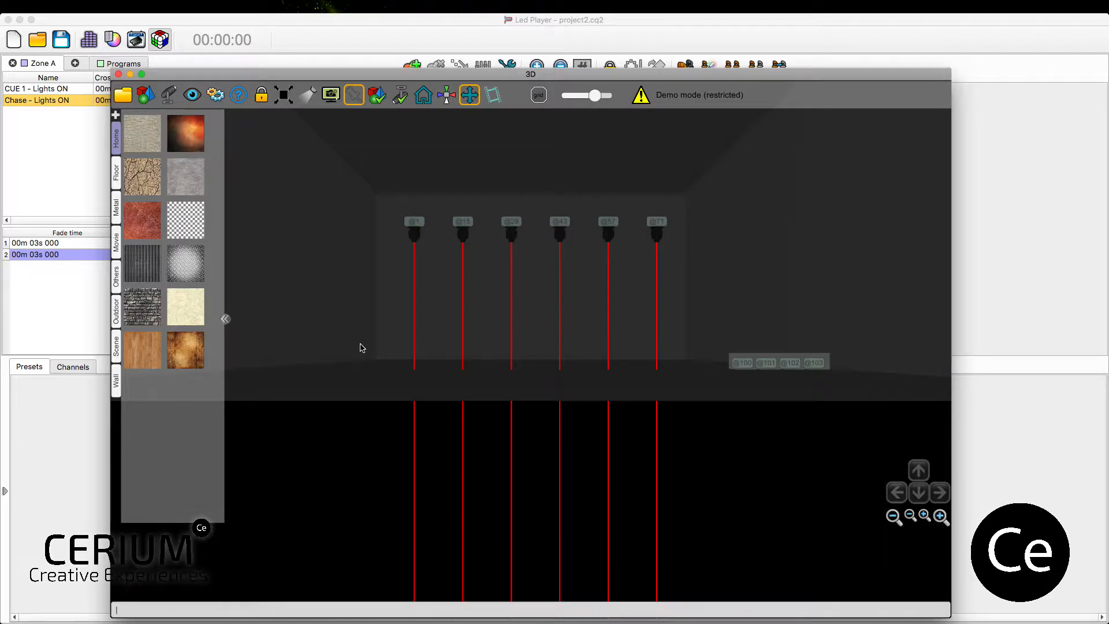
Step: Turn off the beam guide lines in the 3D view and return to the main editor window
click(309, 96)
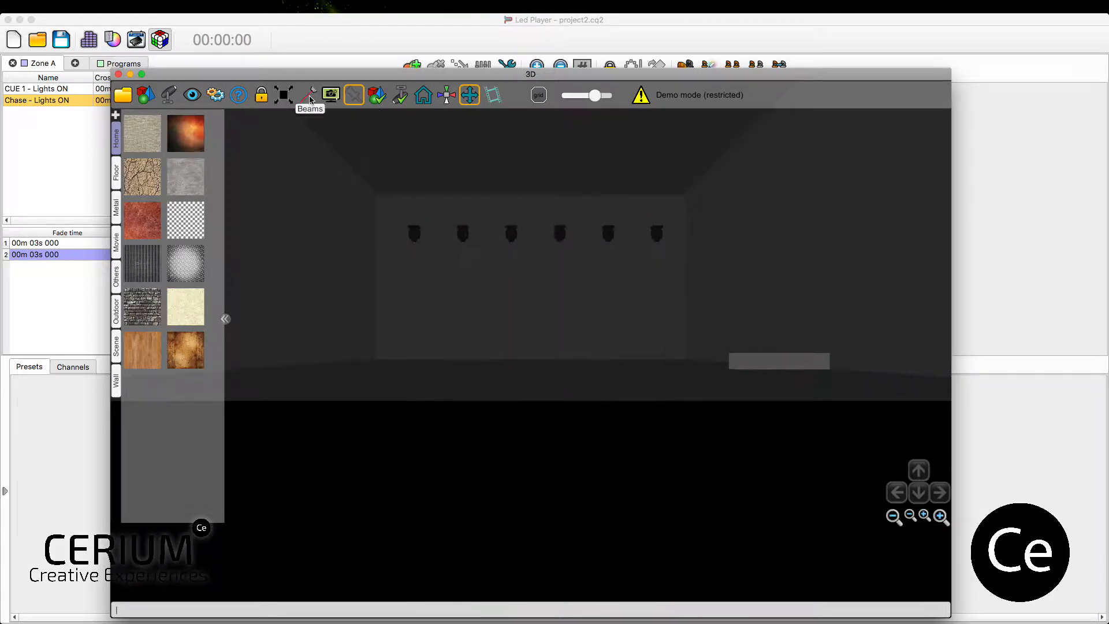
click(310, 96)
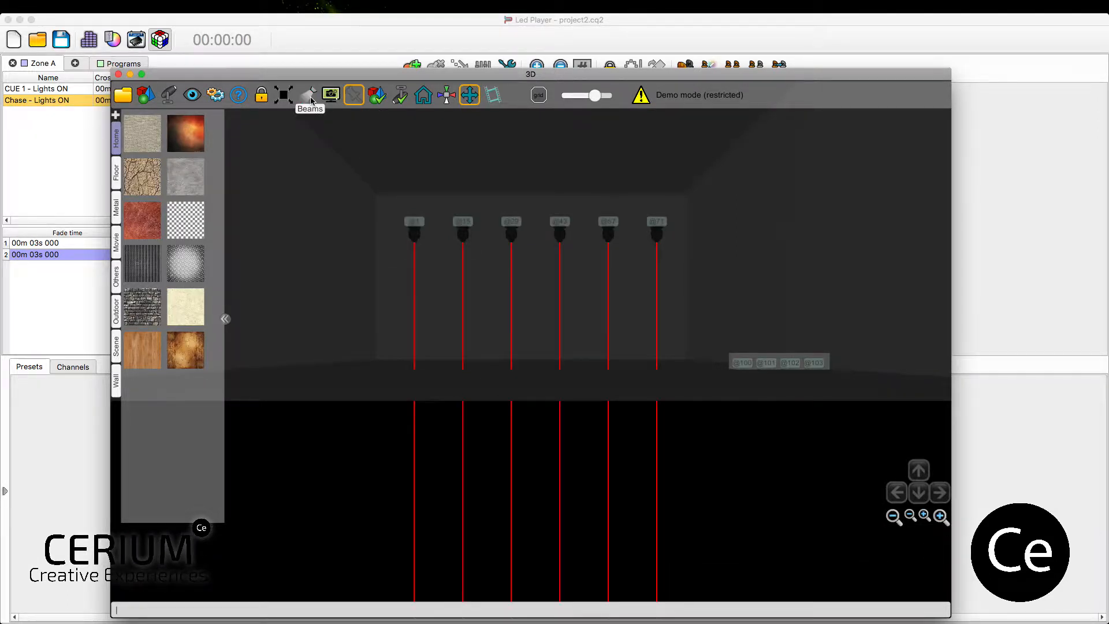
click(309, 97)
drag(556, 76, 627, 63)
click(241, 45)
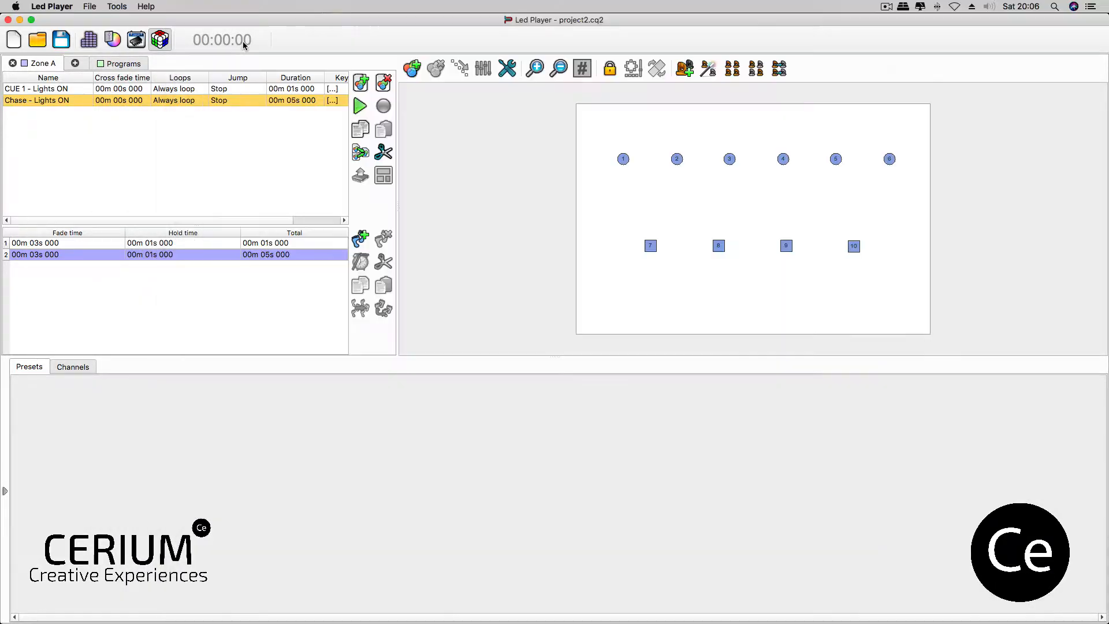
Step: Try out the Chase - Lights ON scene in the live view and return to the editor
click(58, 100)
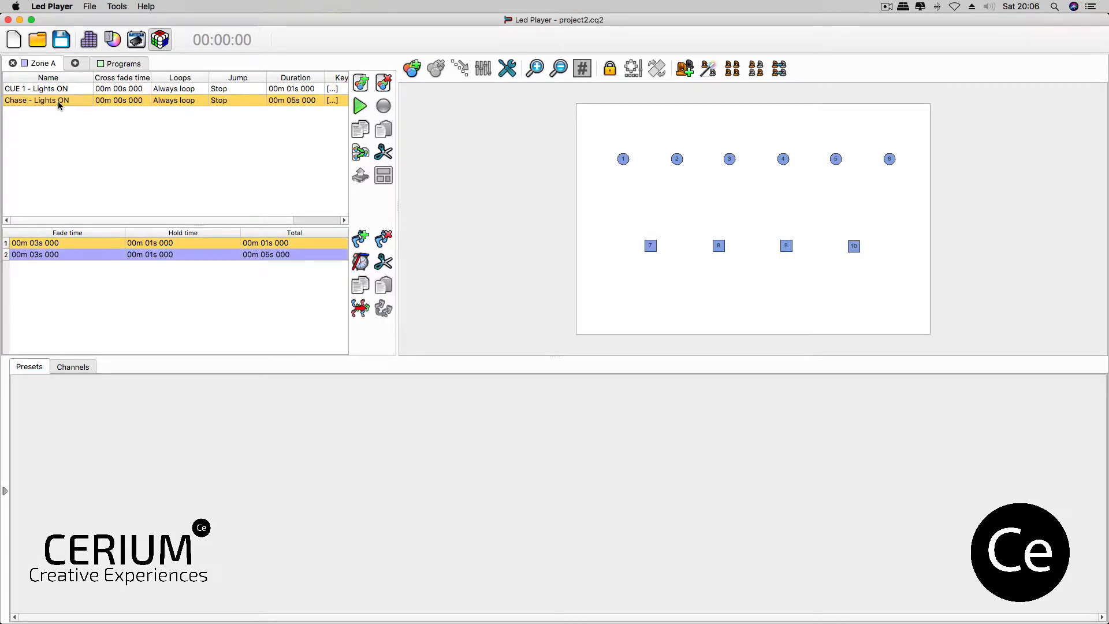
click(113, 40)
click(126, 52)
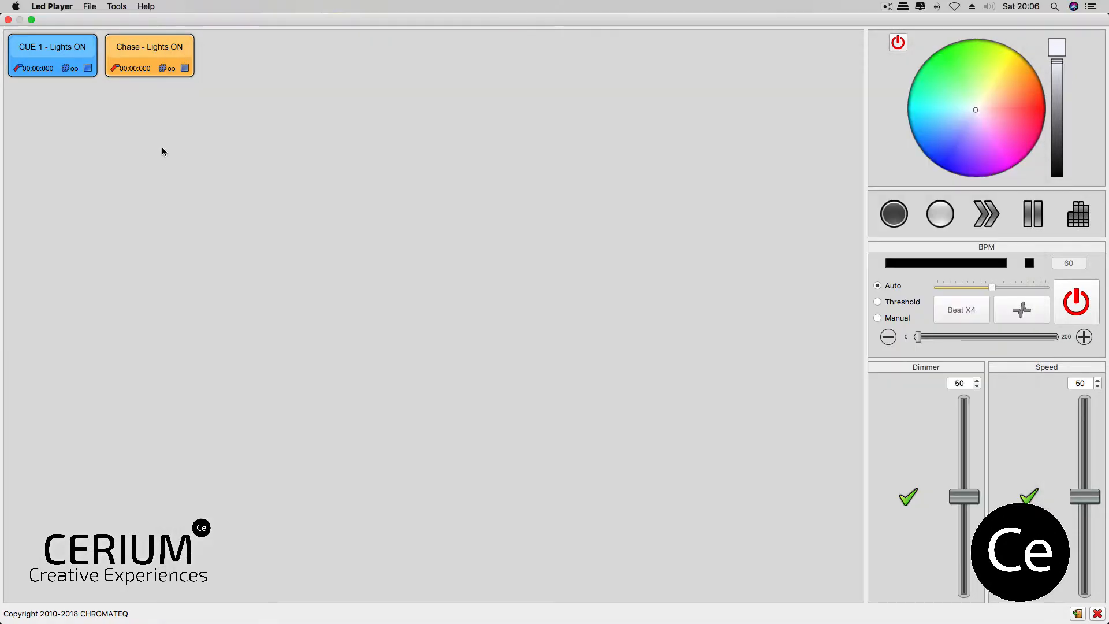
click(150, 74)
click(1078, 614)
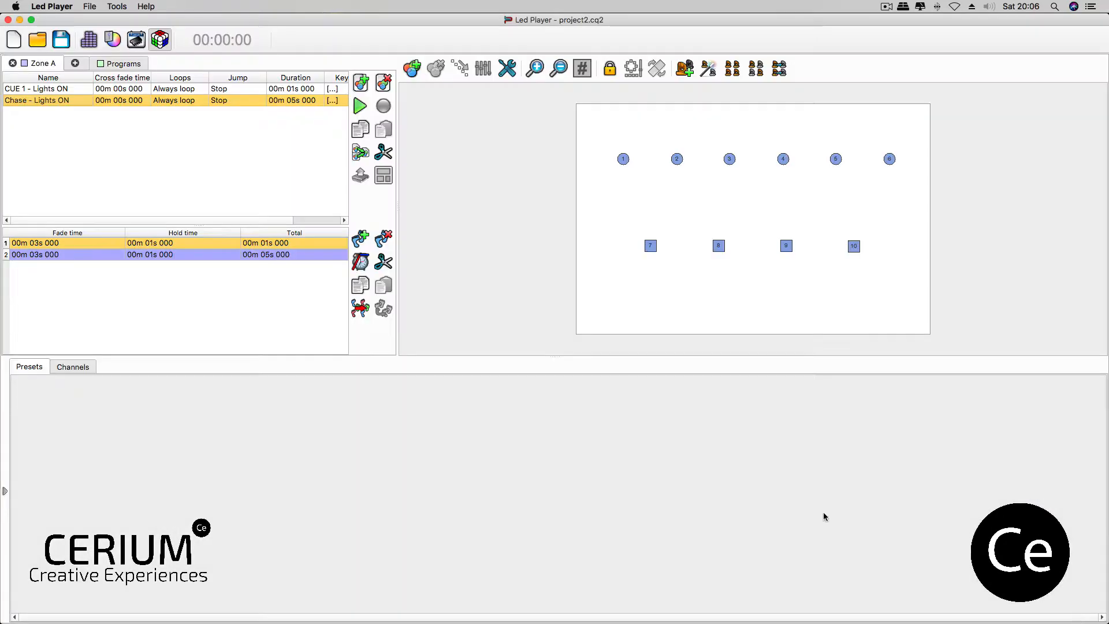
Step: Set the hold time of both steps of the Chase - Lights ON scene to 5 seconds
click(194, 257)
double_click(167, 257)
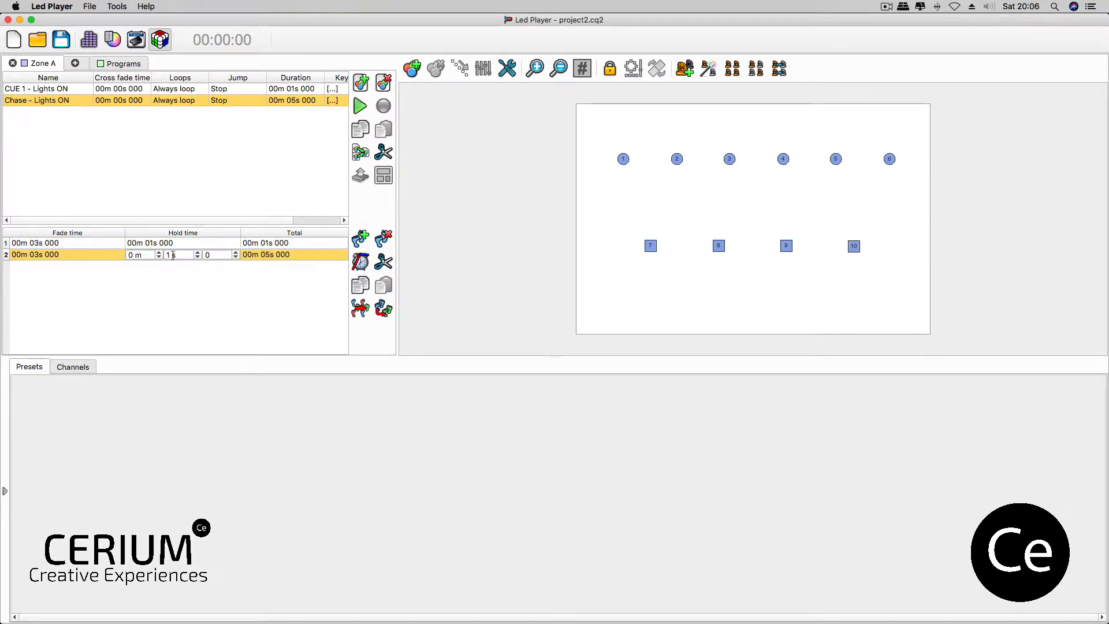
click(197, 254)
double_click(198, 243)
click(198, 241)
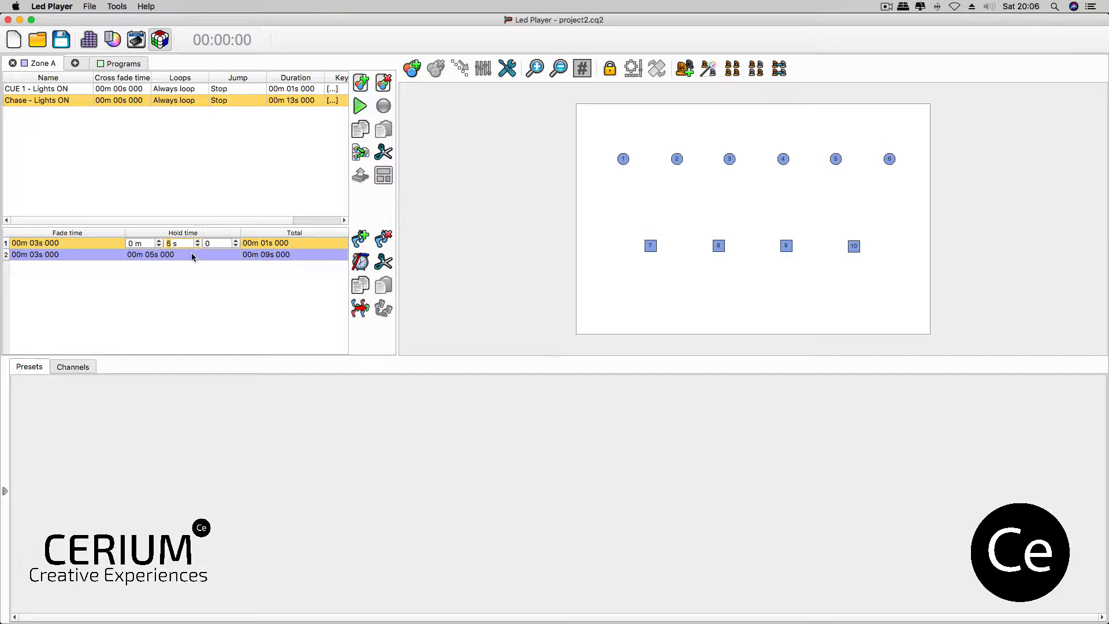
click(192, 254)
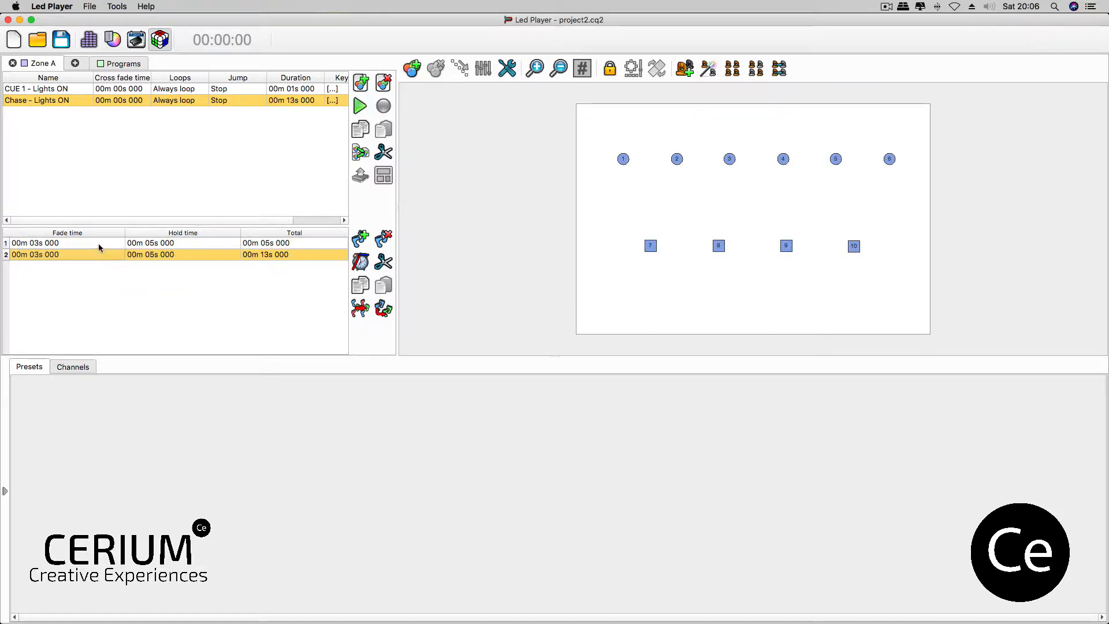
shift+click(116, 246)
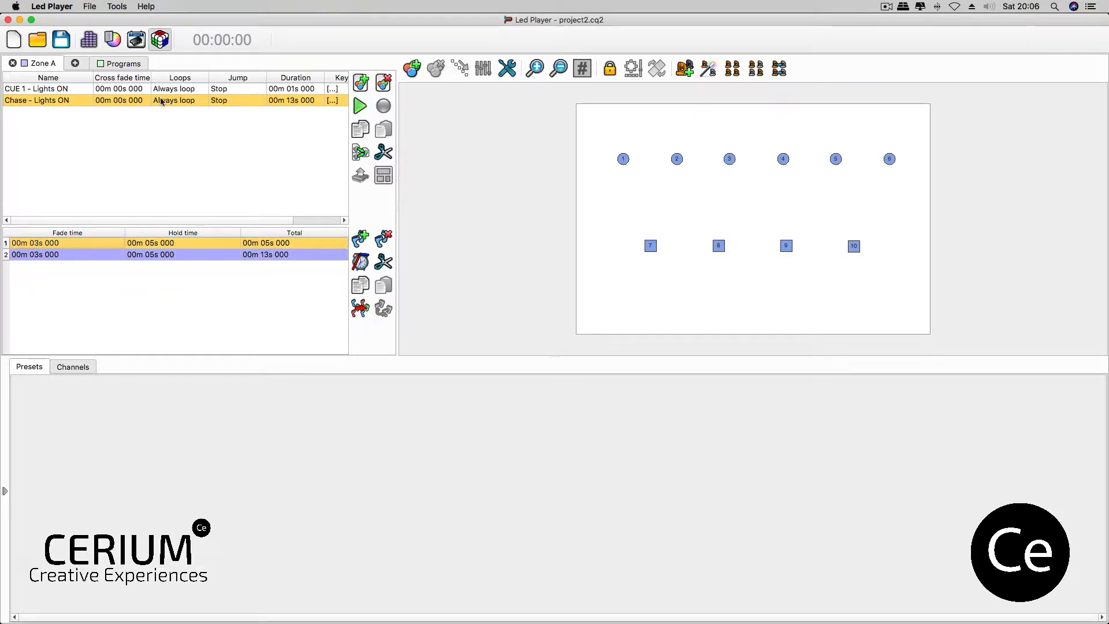
Step: Open the live view and hide the texture library in the 3D window
click(113, 39)
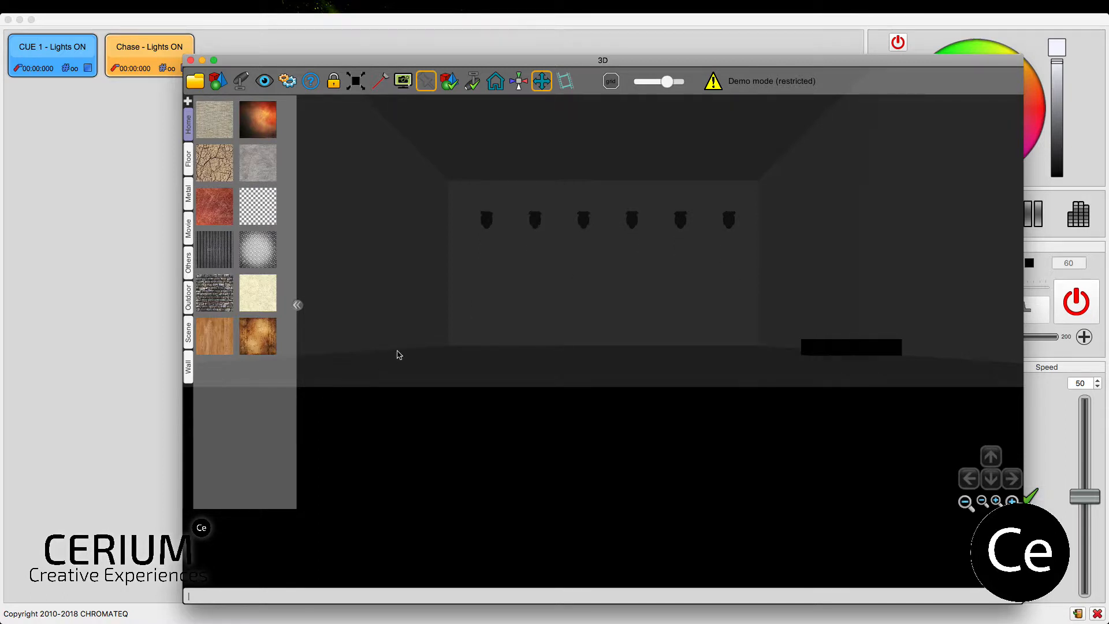
click(297, 305)
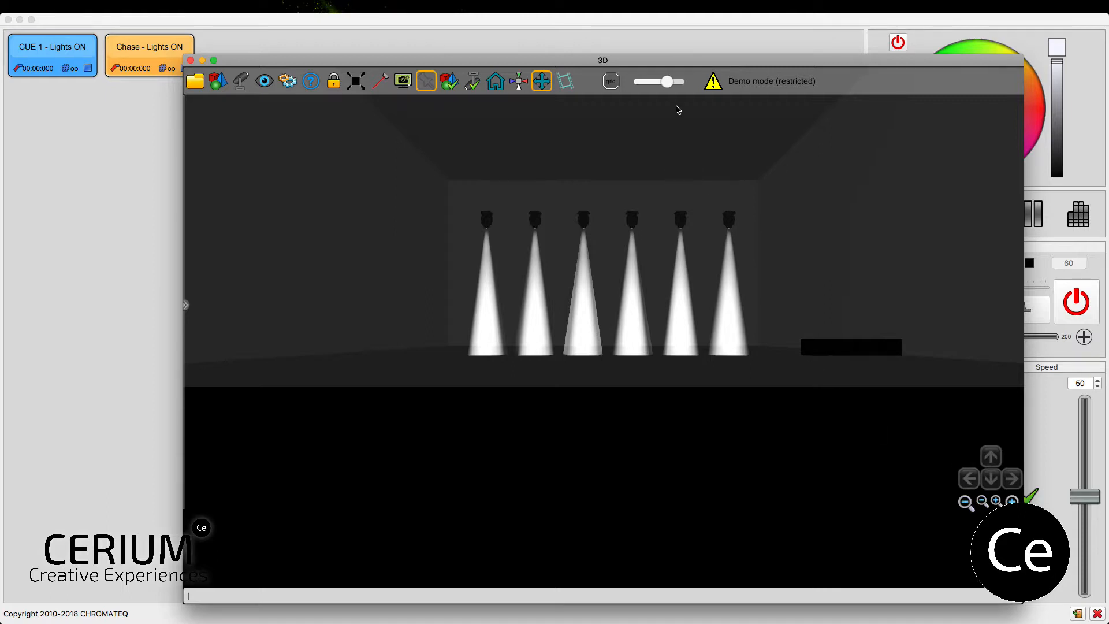
Step: Raise the 3D view's ambient brightness to maximum and switch off the Chase - Lights ON scene in the live view
mouse_move(667, 81)
mouse_down()
mouse_move(679, 81)
mouse_move(648, 85)
mouse_move(686, 84)
mouse_up()
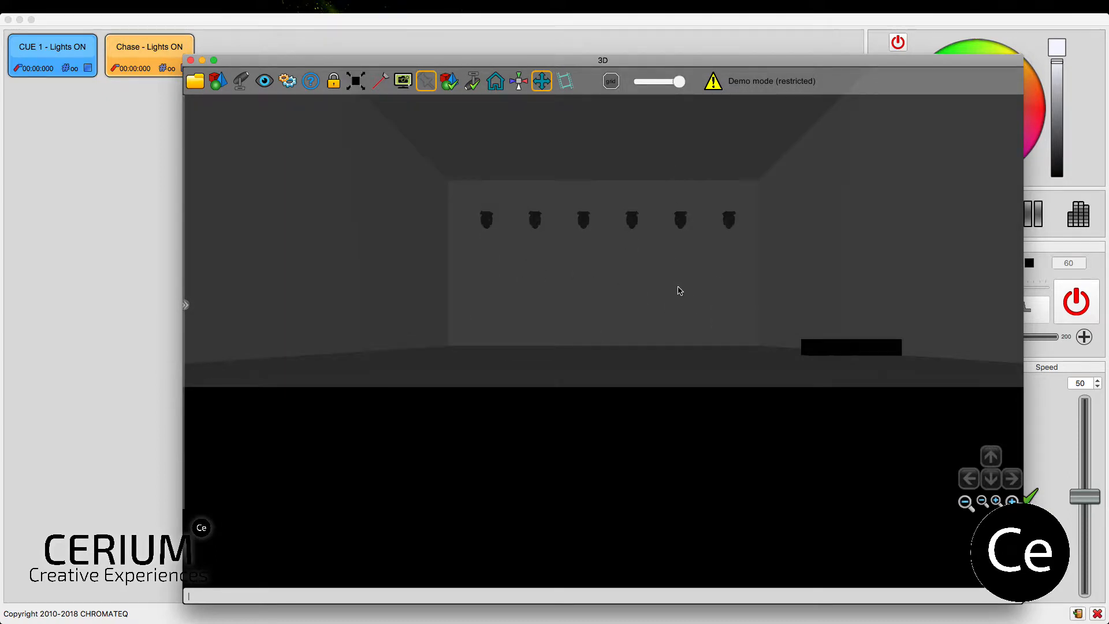
click(71, 225)
click(131, 50)
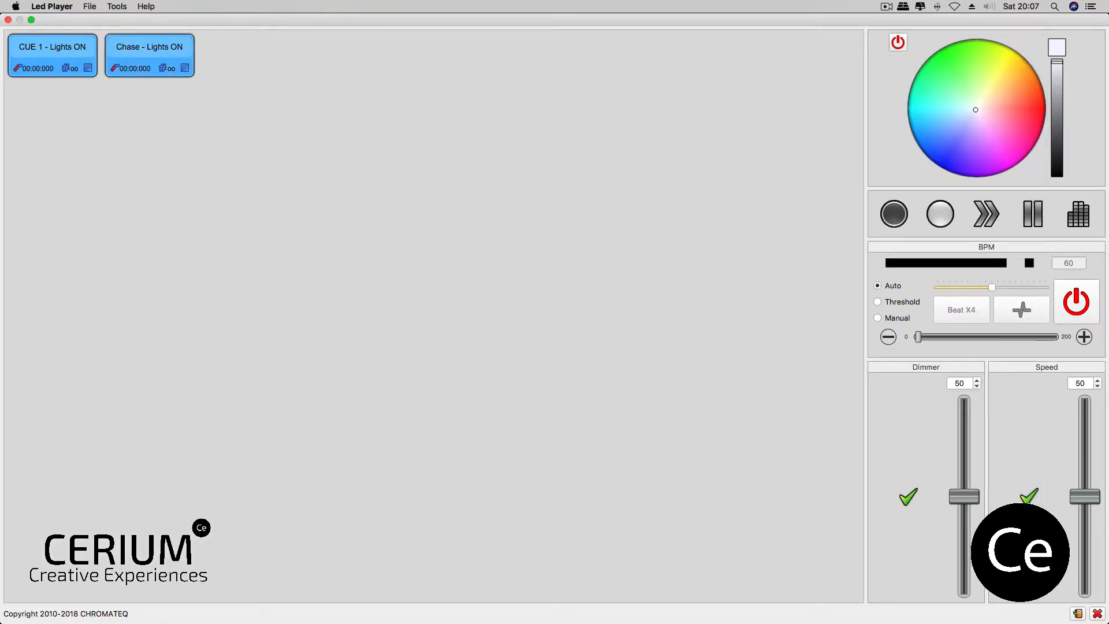
Step: Return to the editor and replace the existing CUE 1 and Chase scenes with one new empty scene
click(1076, 614)
click(383, 84)
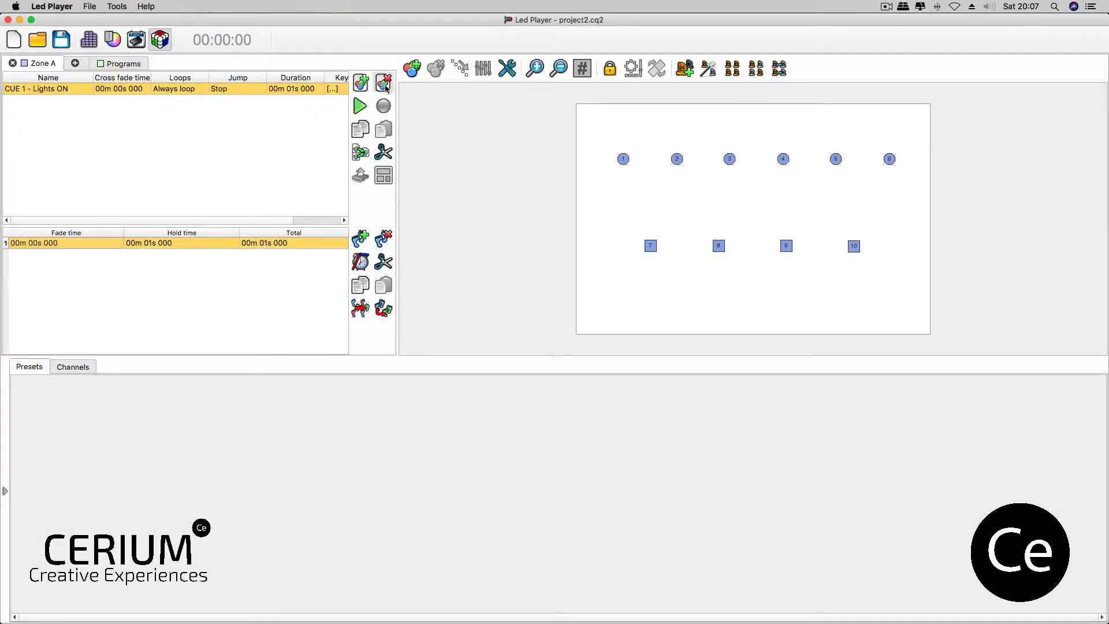
click(360, 83)
click(381, 84)
click(359, 82)
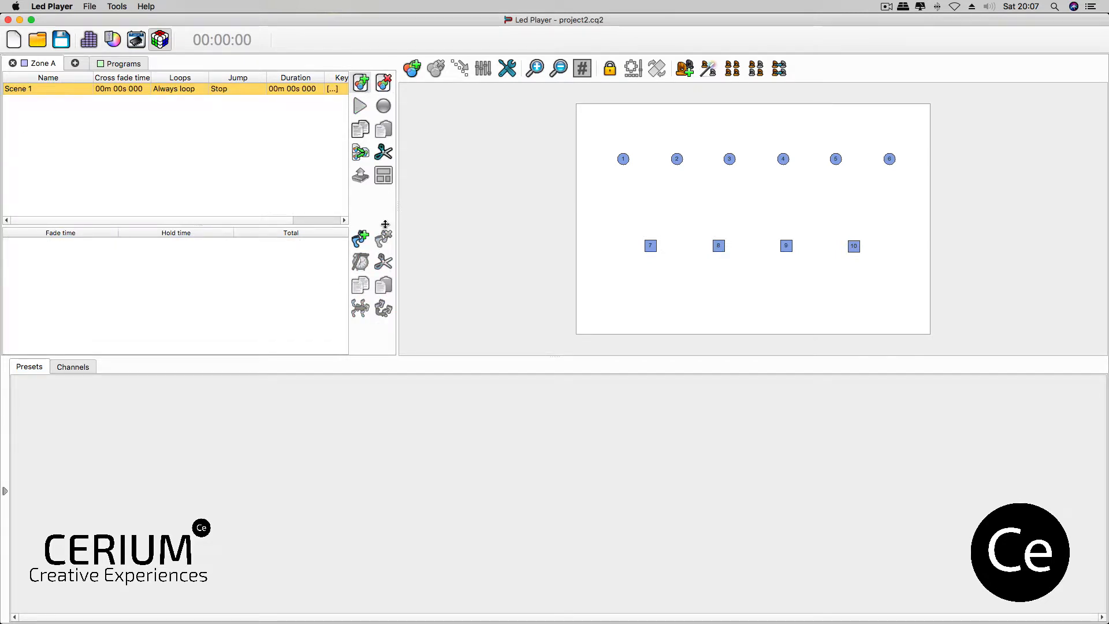
Step: Add a step to Scene 1 and give moving heads 1 to 6 a Dimmer of 255 and an open Shutter value of 5
click(359, 238)
drag(599, 131, 884, 187)
click(289, 417)
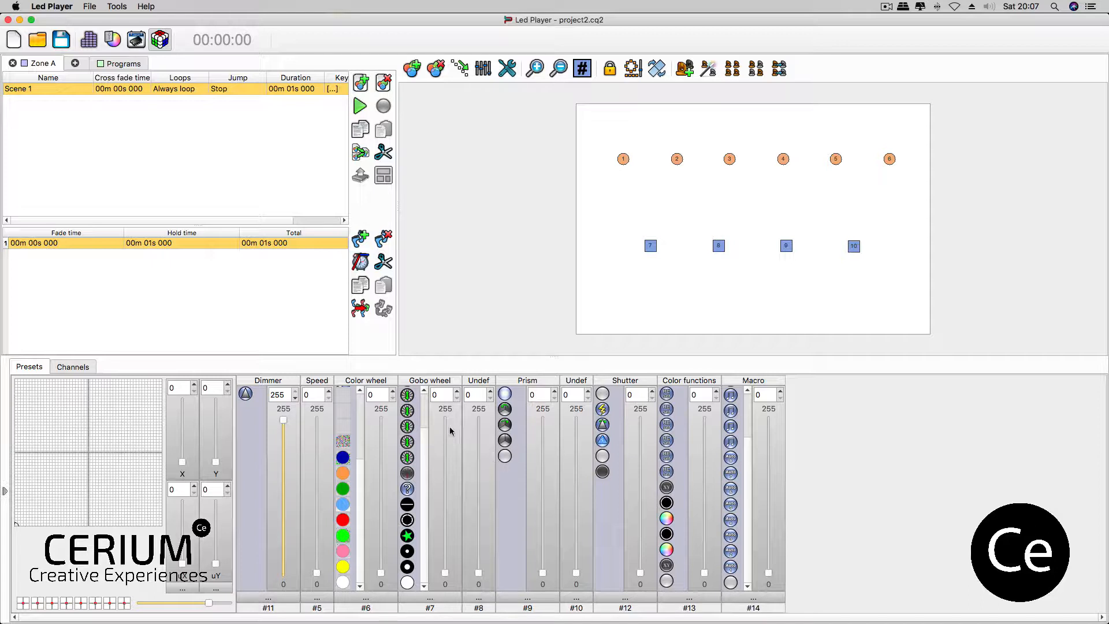
click(603, 394)
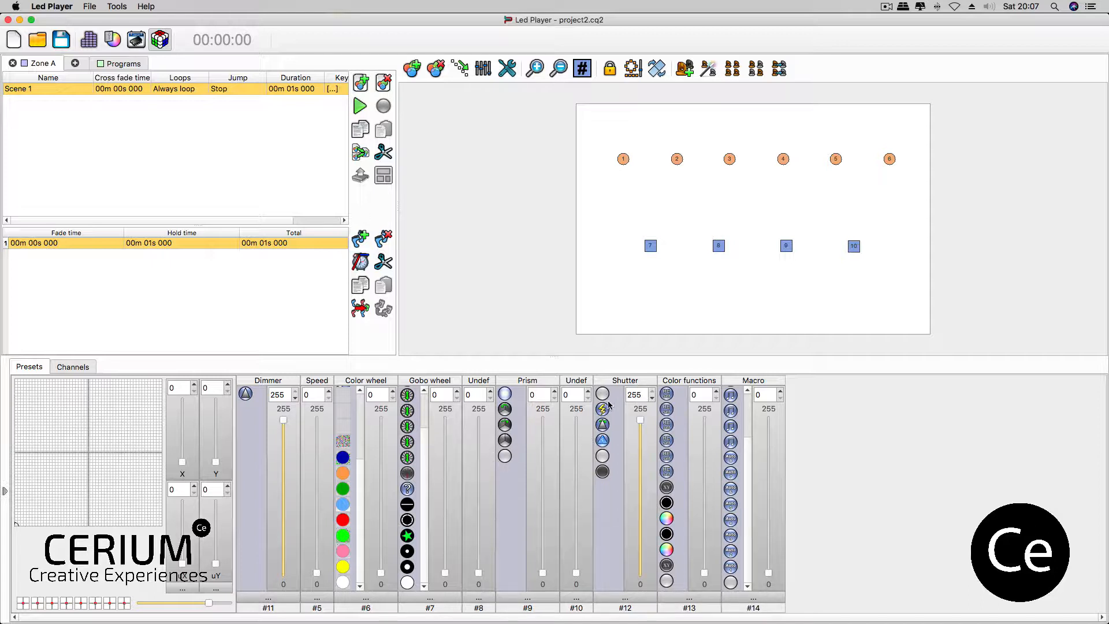
click(603, 456)
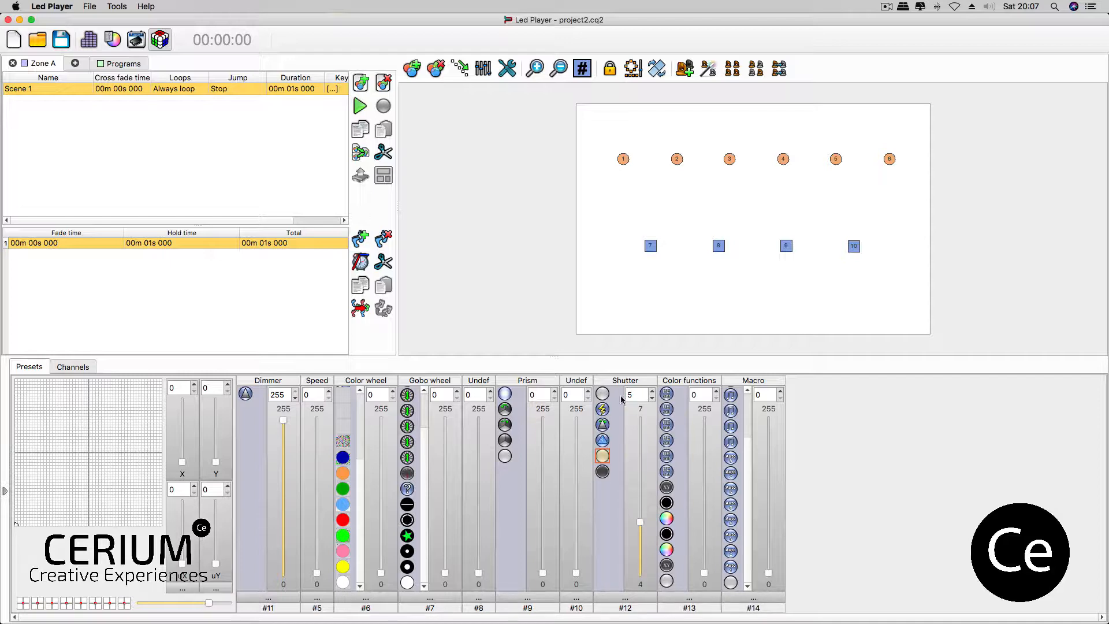
Step: Arrange the 3D window above the editor window and enlarge the editor's area of channel presets
drag(552, 21, 573, 354)
drag(555, 59, 592, 6)
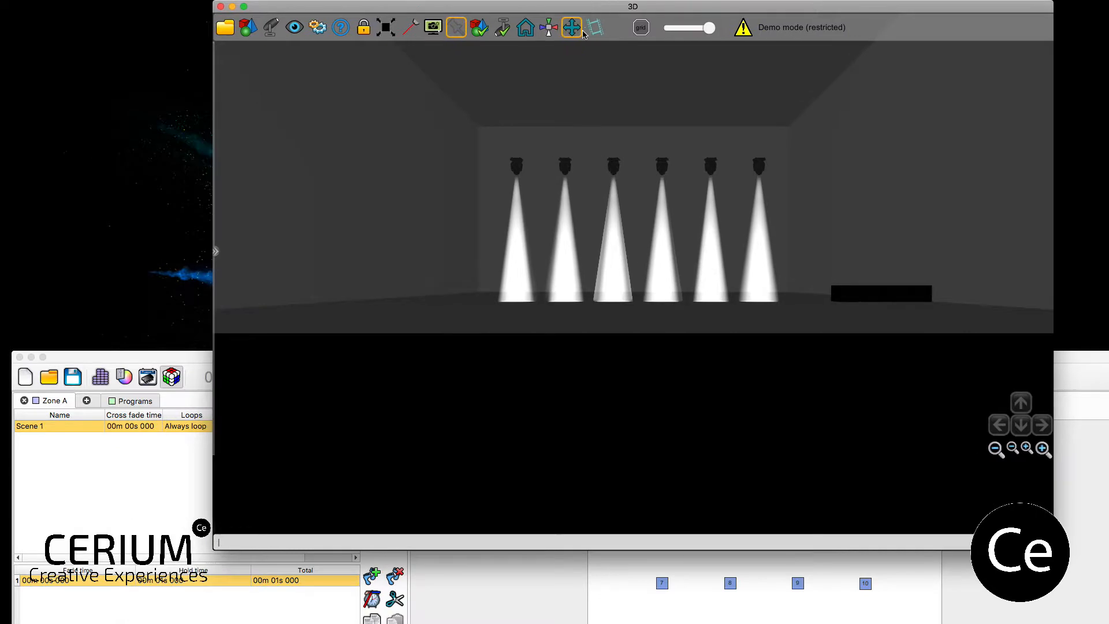
drag(196, 378, 183, 215)
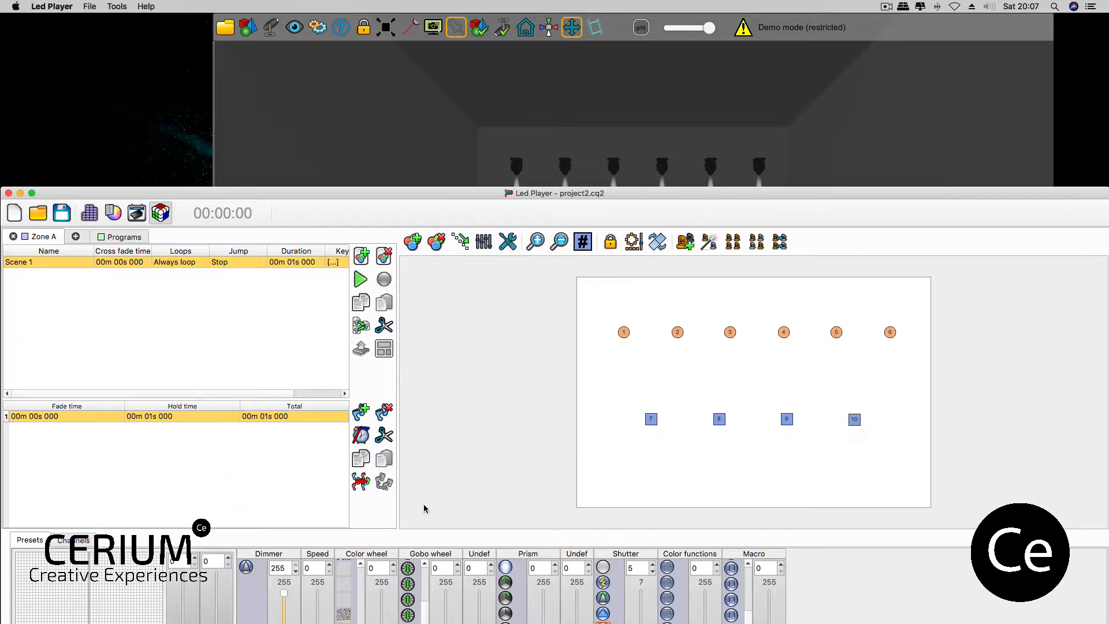
drag(450, 536, 465, 316)
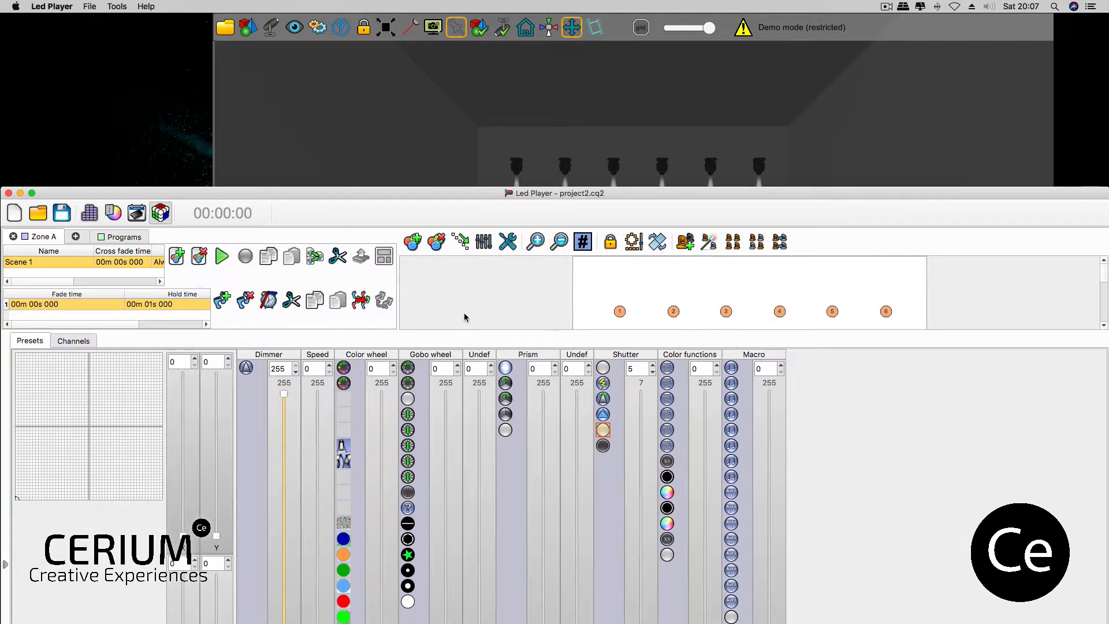
Step: Apply the Shutter preset with value 235 and shift the 3D view so the beams stay visible above the editor
click(605, 369)
drag(616, 197, 622, 264)
click(631, 205)
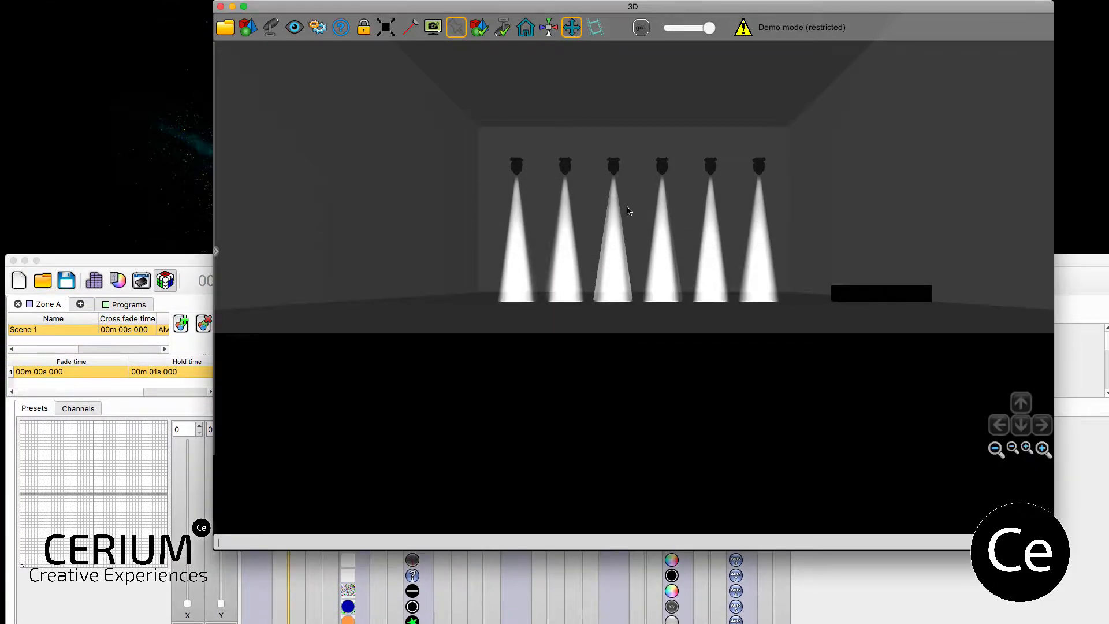
click(1020, 403)
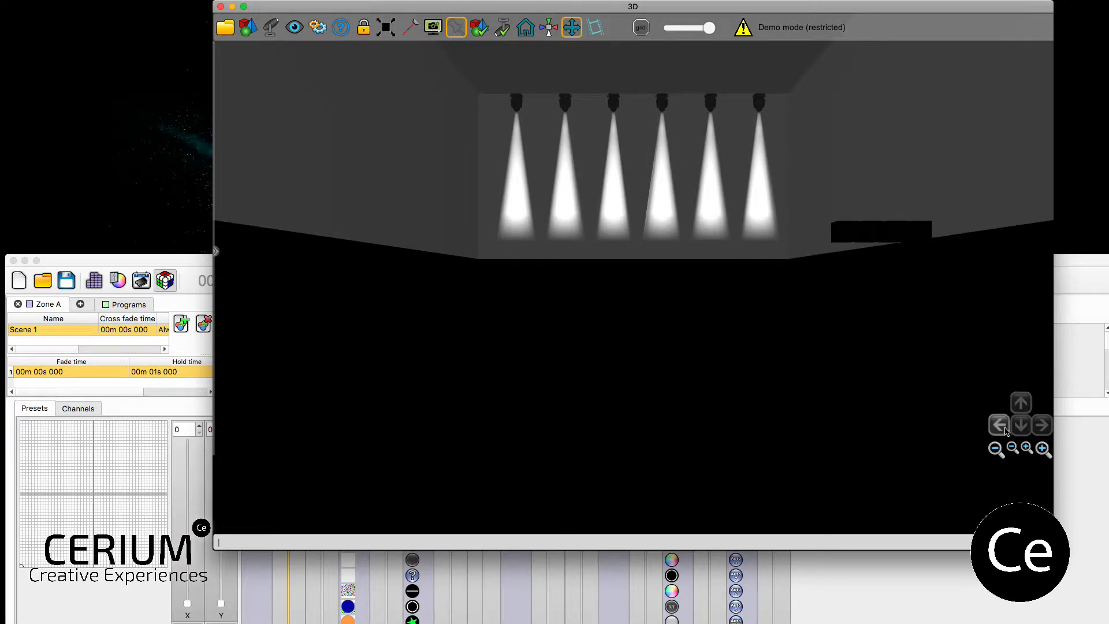
click(178, 280)
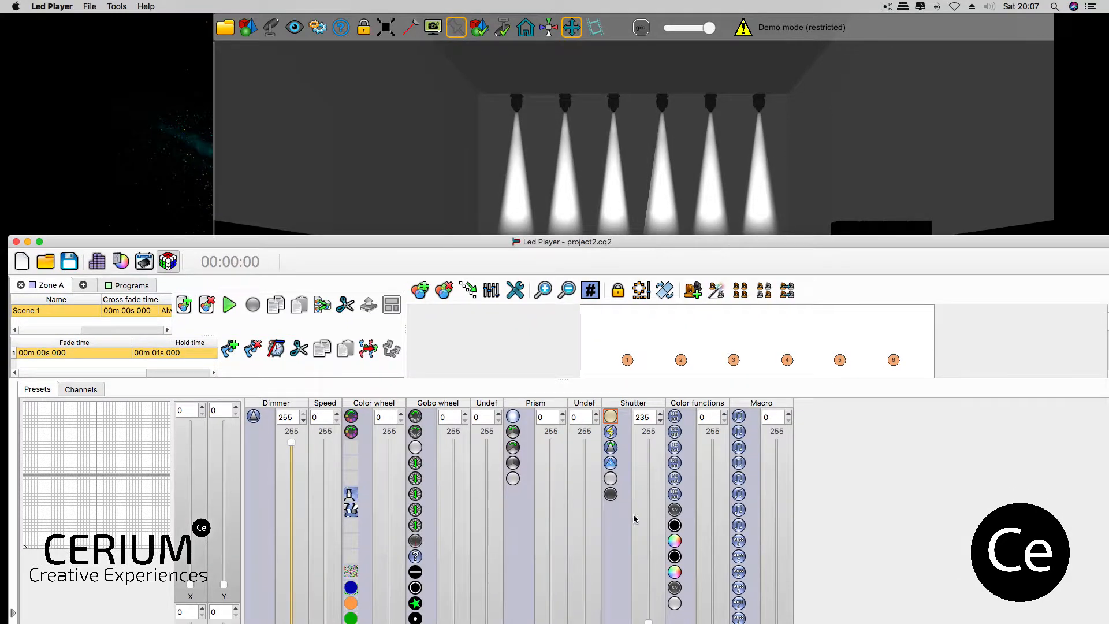
Step: Try the strobe and closed Shutter presets on the moving heads and settle on the open preset with value 5
click(610, 449)
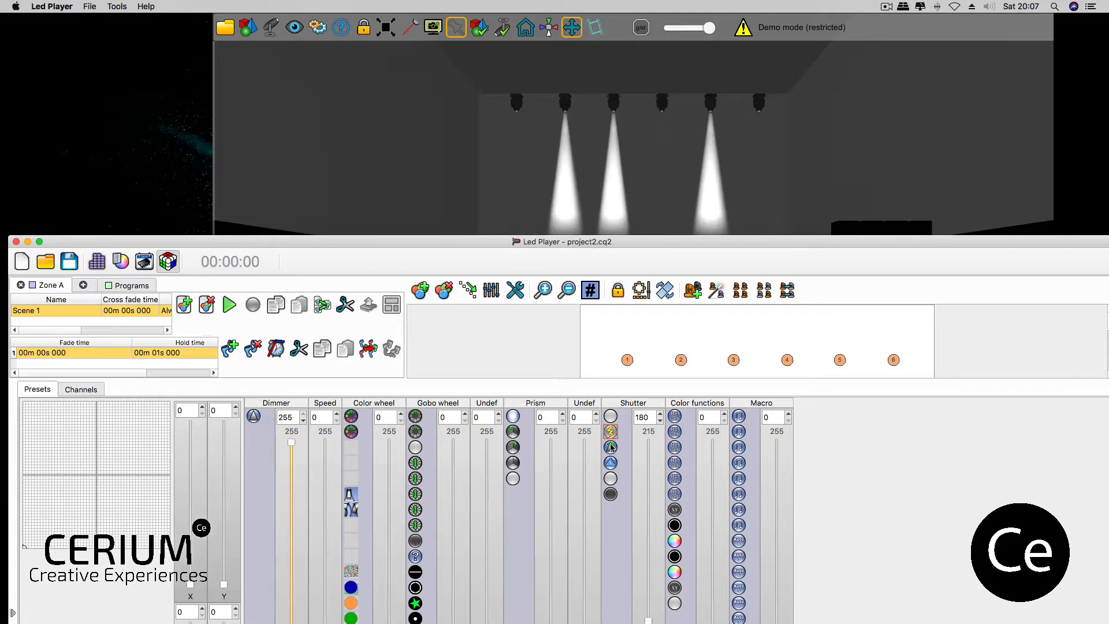
click(611, 493)
click(610, 479)
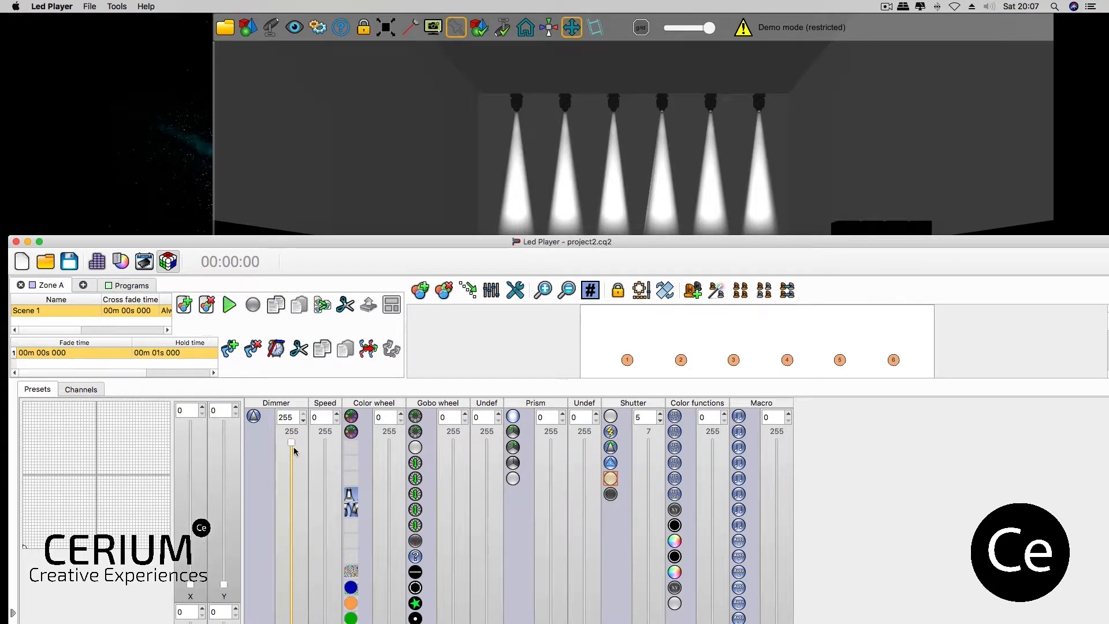
Step: Try dimming the moving heads down to 80 and restore the Dimmer to 255
drag(294, 451, 287, 619)
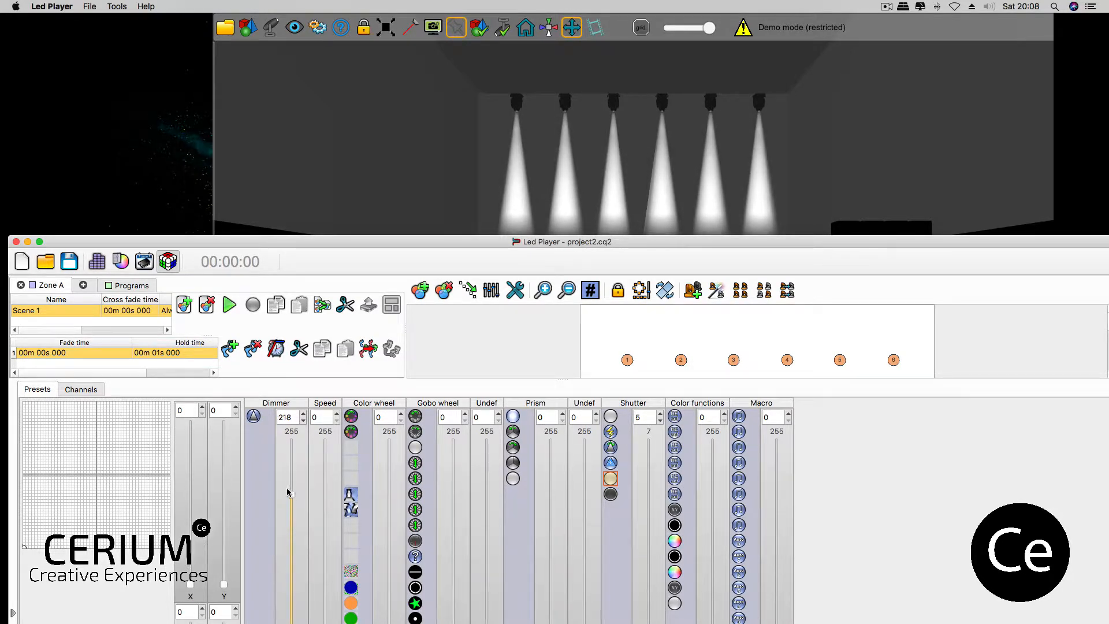
double_click(282, 236)
drag(294, 310, 291, 481)
double_click(302, 26)
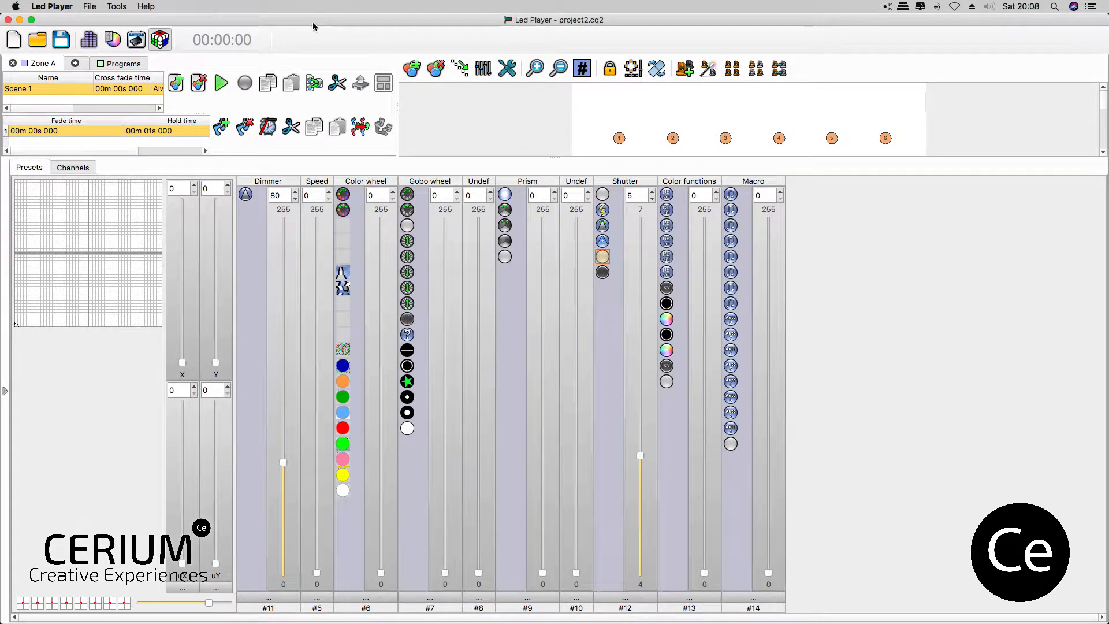
drag(318, 22, 315, 358)
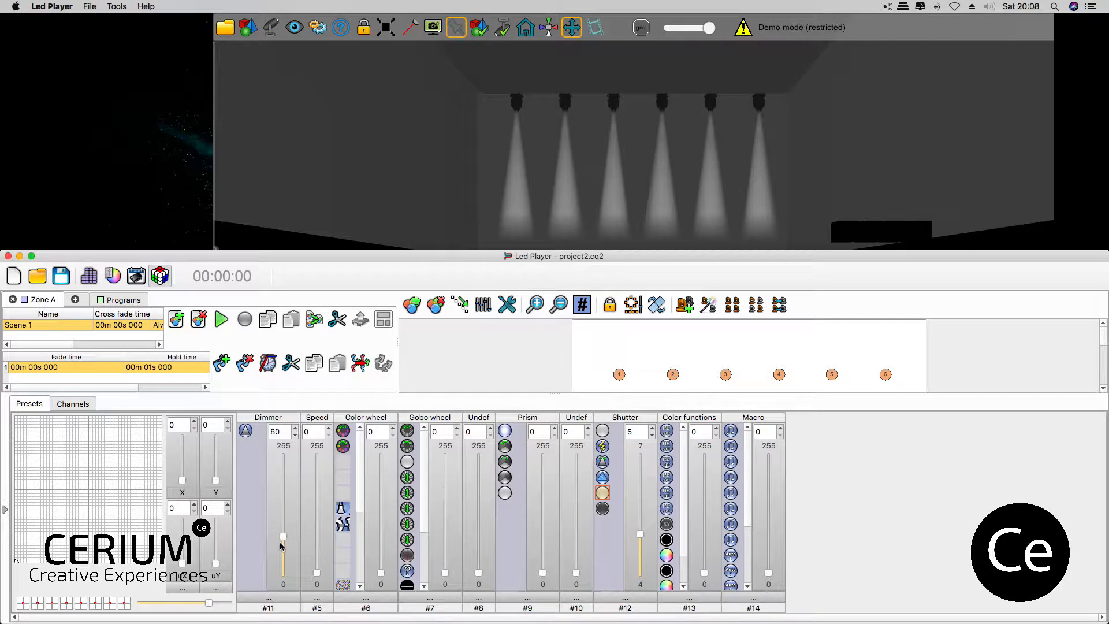
drag(281, 546, 293, 449)
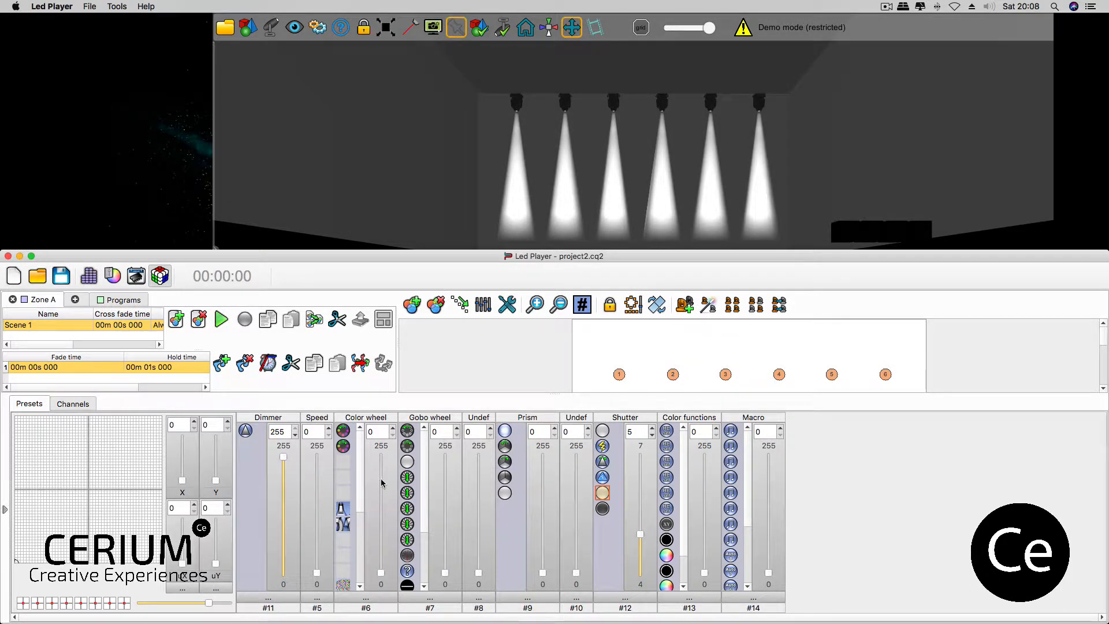
Step: Try out the Color wheel, set the Gobo wheel to 29 and tilt the moving heads to a Y value of 210
drag(381, 483, 378, 577)
mouse_move(443, 570)
mouse_down()
mouse_move(446, 540)
mouse_move(444, 557)
mouse_up()
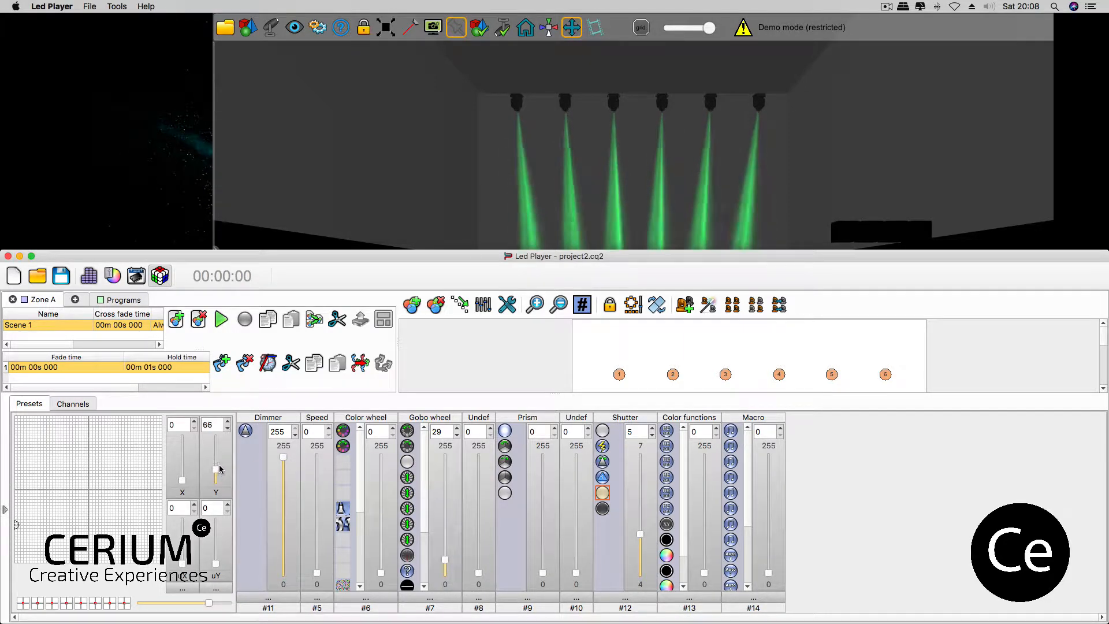
drag(219, 477, 221, 477)
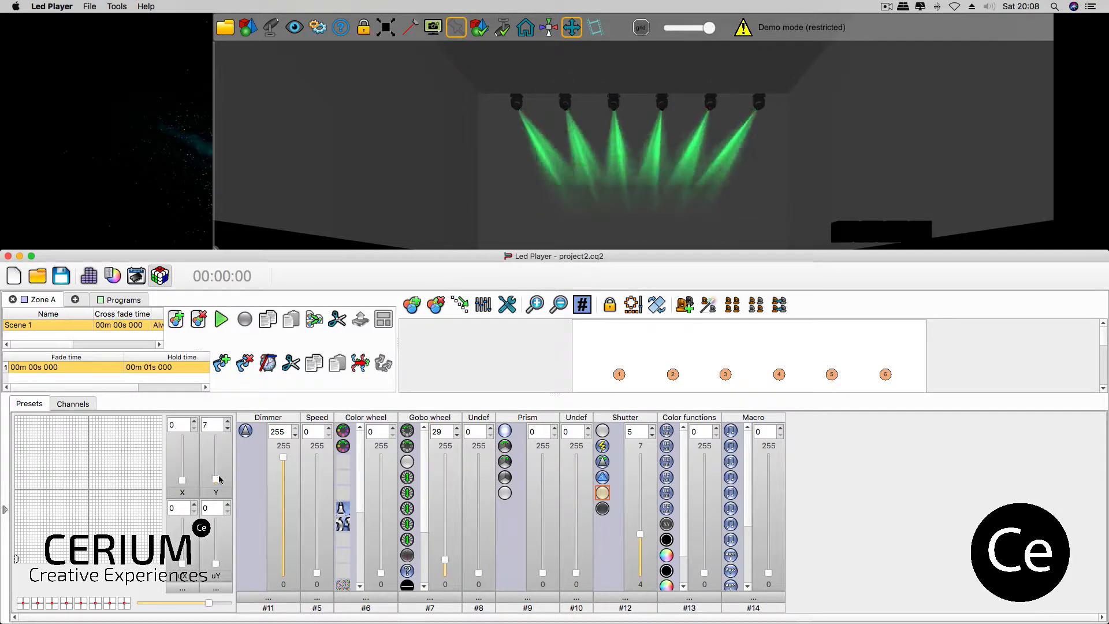
drag(217, 479, 220, 444)
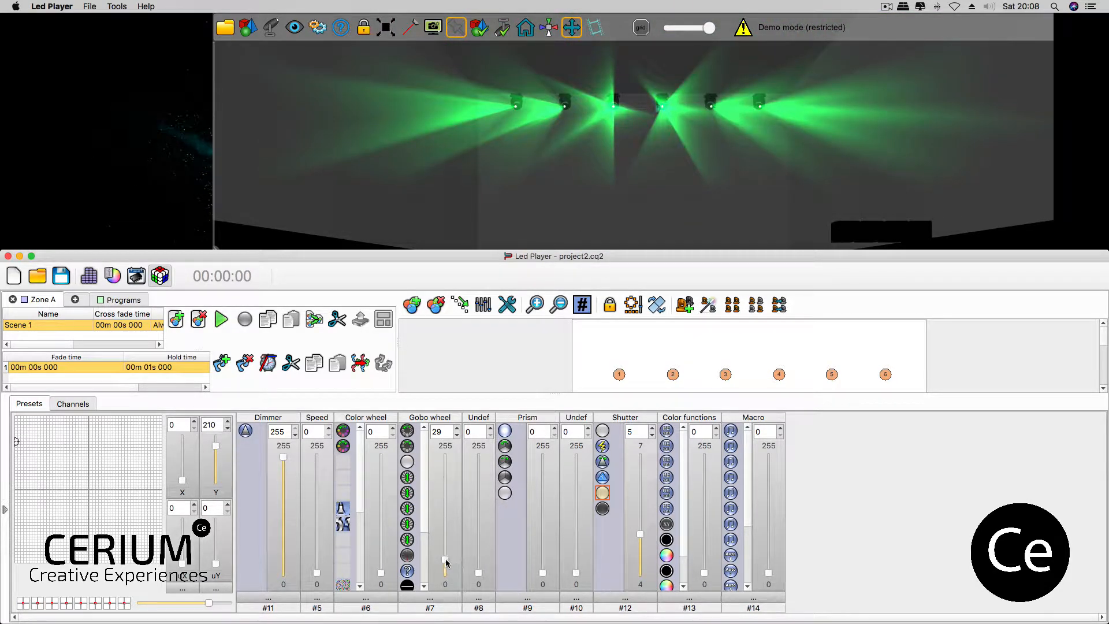
Step: Try different Gobo wheel values and shaking gobo presets, lowering the selected preset's value to 112
drag(449, 559, 455, 514)
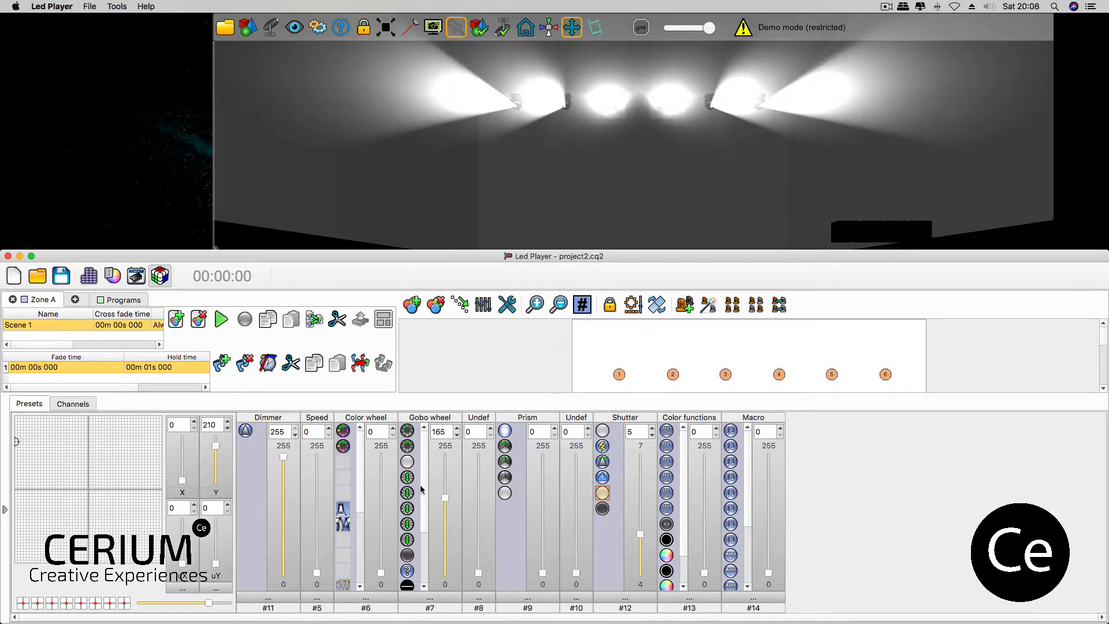
click(407, 495)
click(408, 540)
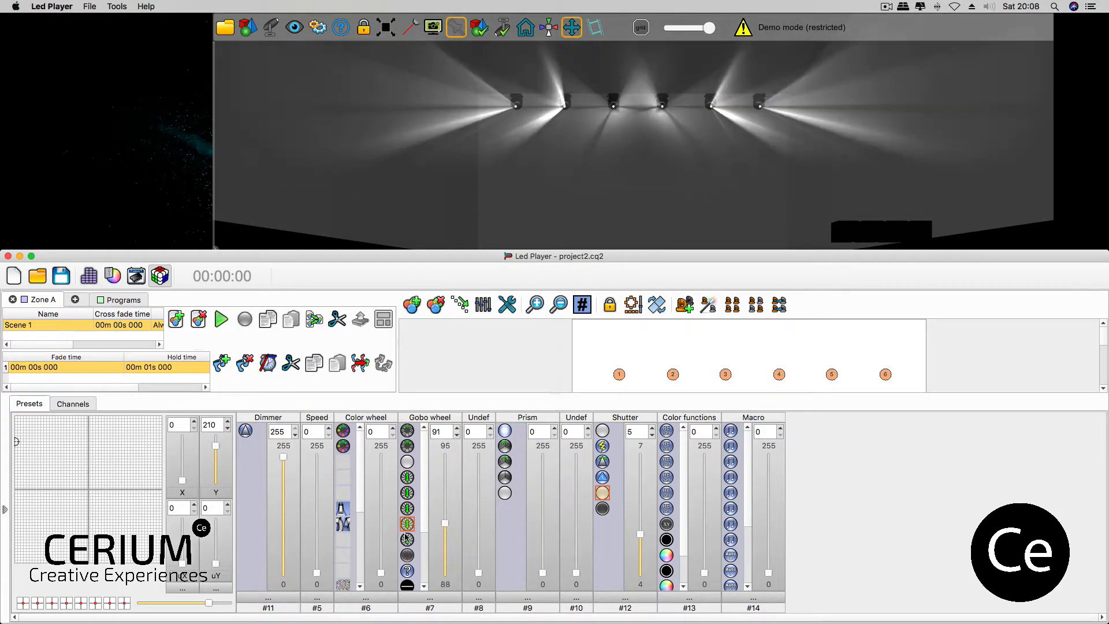
click(407, 477)
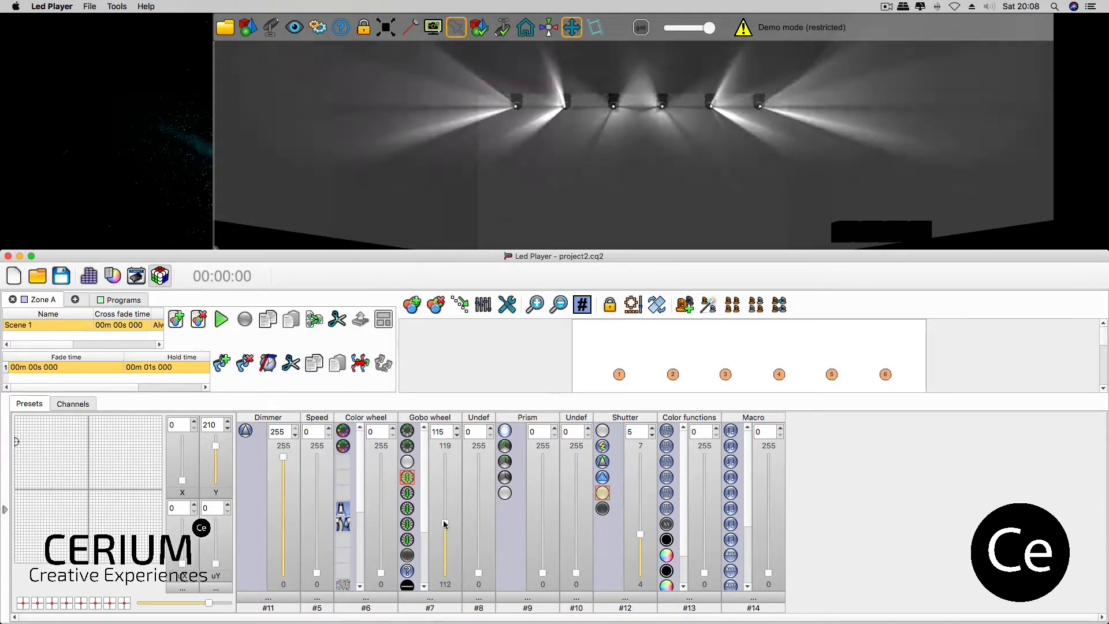
drag(445, 526, 445, 574)
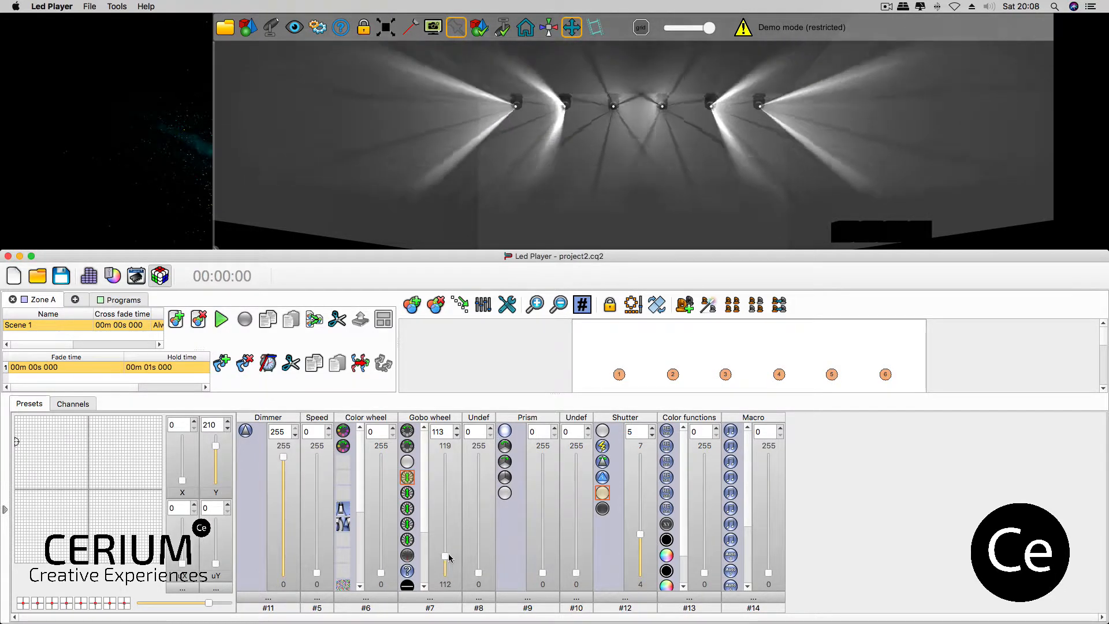
double_click(449, 433)
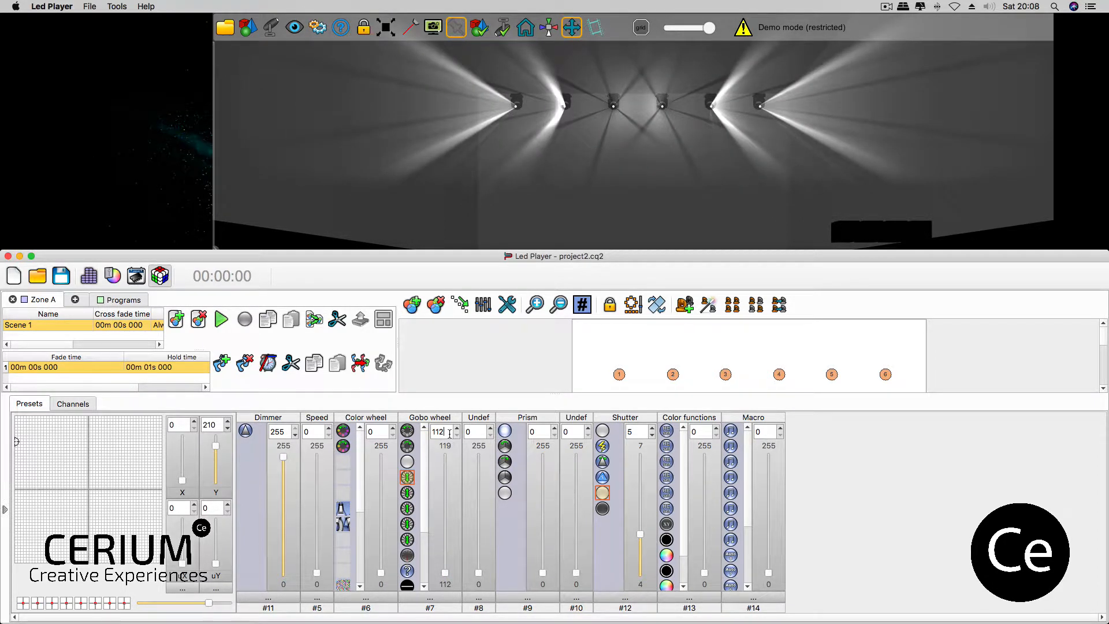
double_click(449, 434)
scroll(449, 434, up, 7)
Step: Try the static gobo presets, including the star, and apply the small-dot gobo with value 19
drag(425, 476, 421, 572)
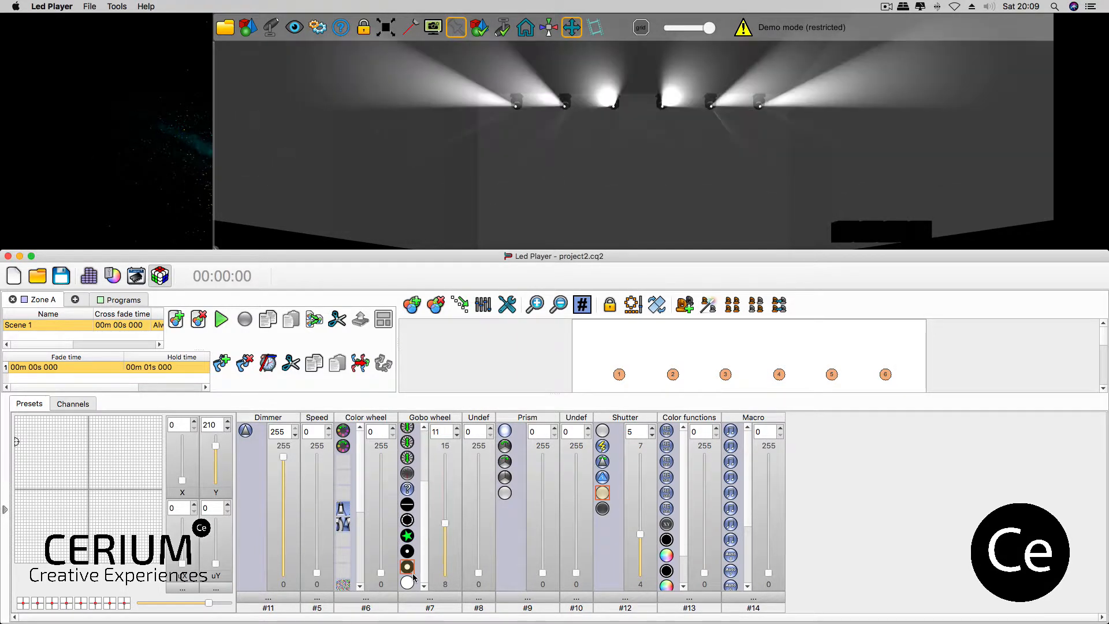
click(408, 535)
click(408, 552)
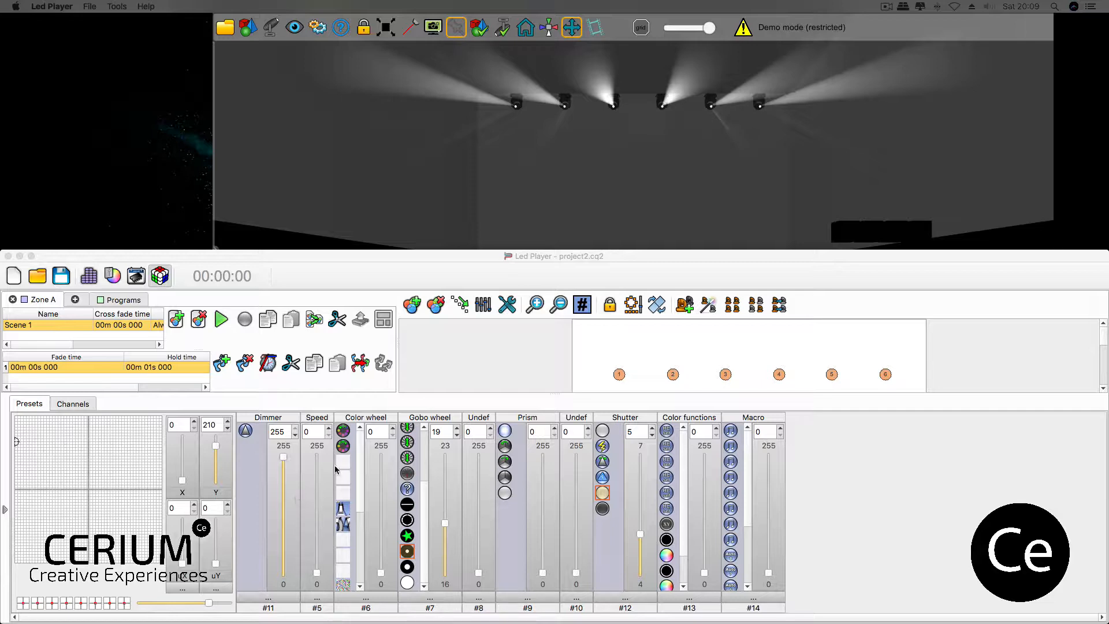
click(73, 403)
click(29, 403)
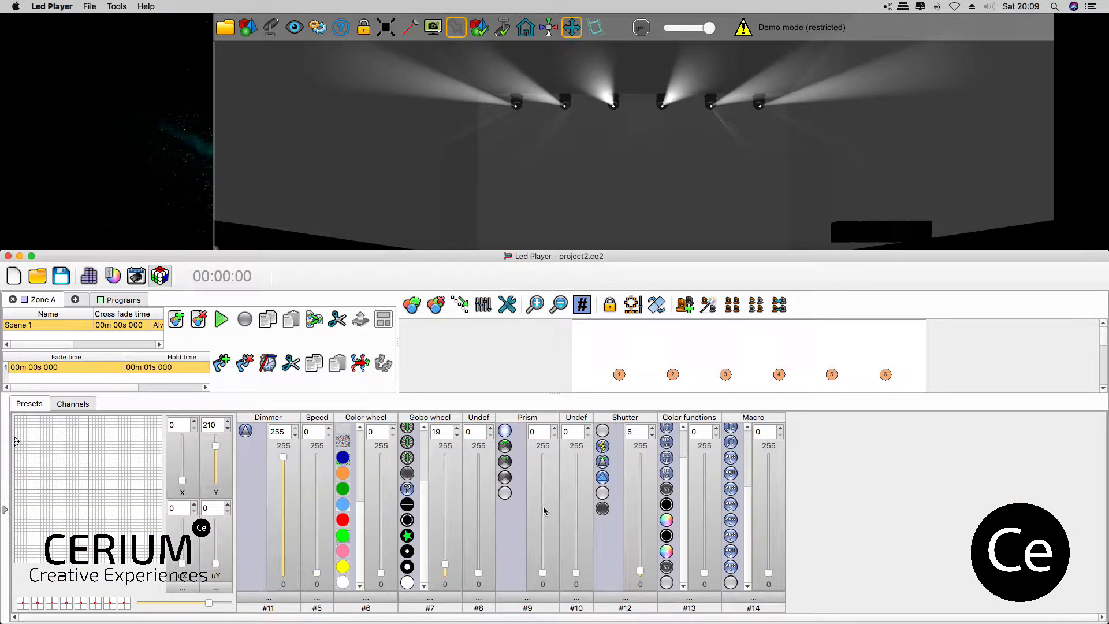
Step: Test the Color wheel and Prism channels and apply a rotating prism preset with its value lowered to 13
click(381, 557)
drag(382, 562, 383, 598)
drag(543, 573, 542, 495)
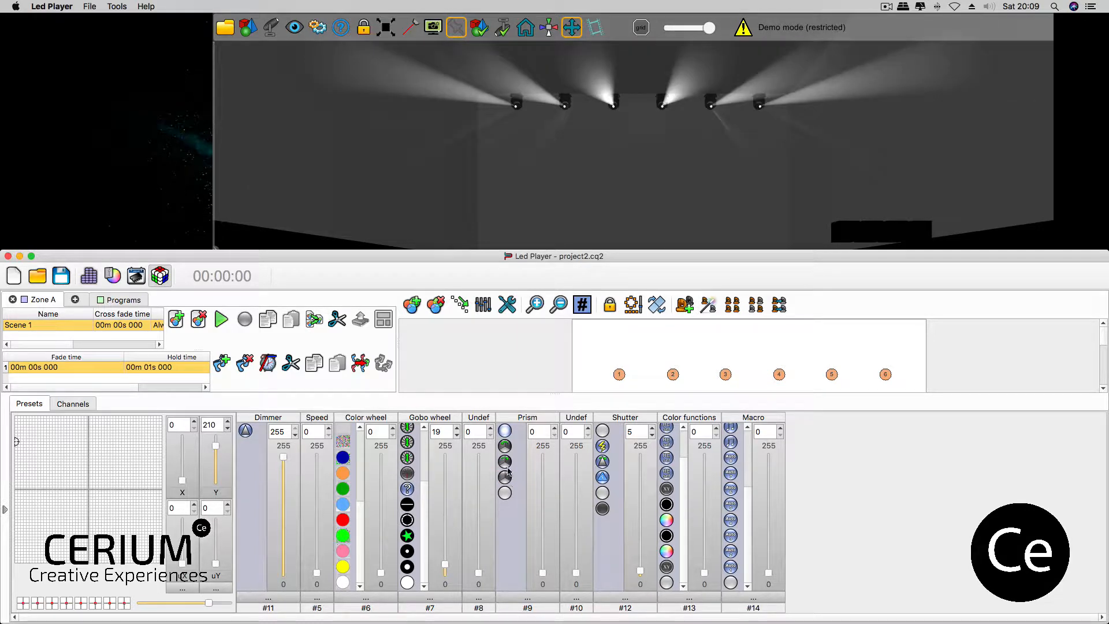
click(506, 444)
click(504, 460)
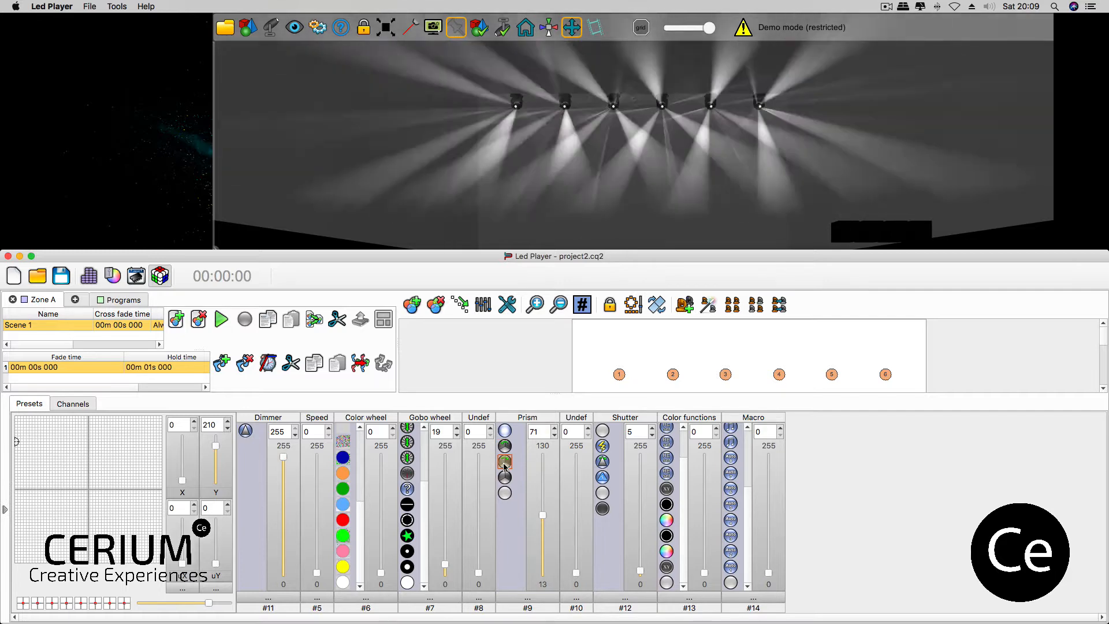
drag(542, 515, 542, 572)
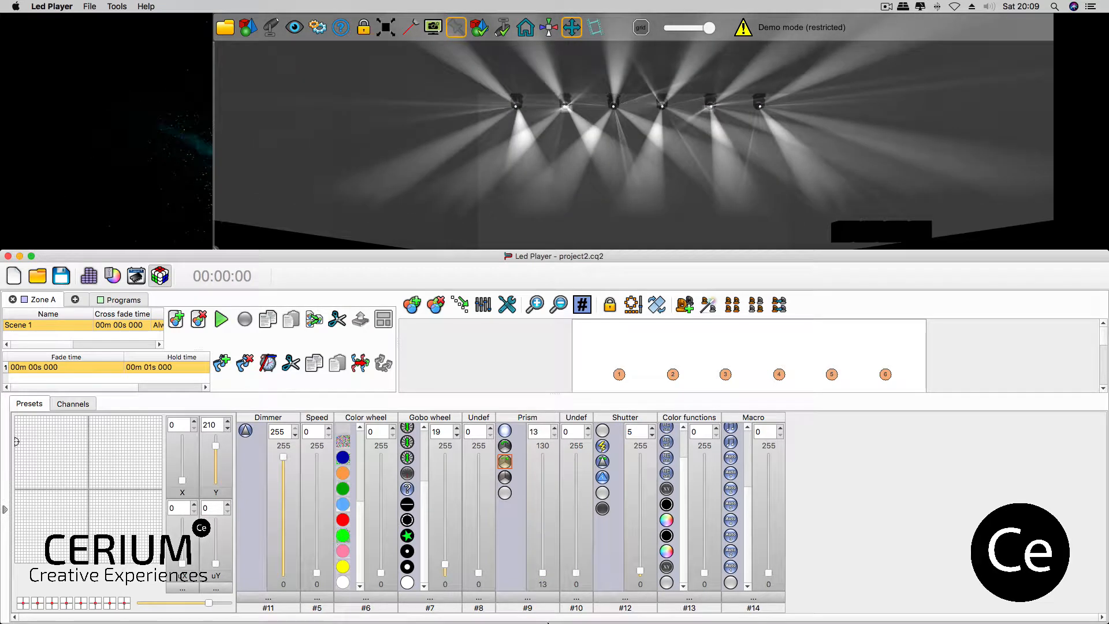
Step: Apply the larger-dot gobo with value 11, set the Prism to its open preset and tilt the heads to Y 199
click(409, 566)
click(504, 493)
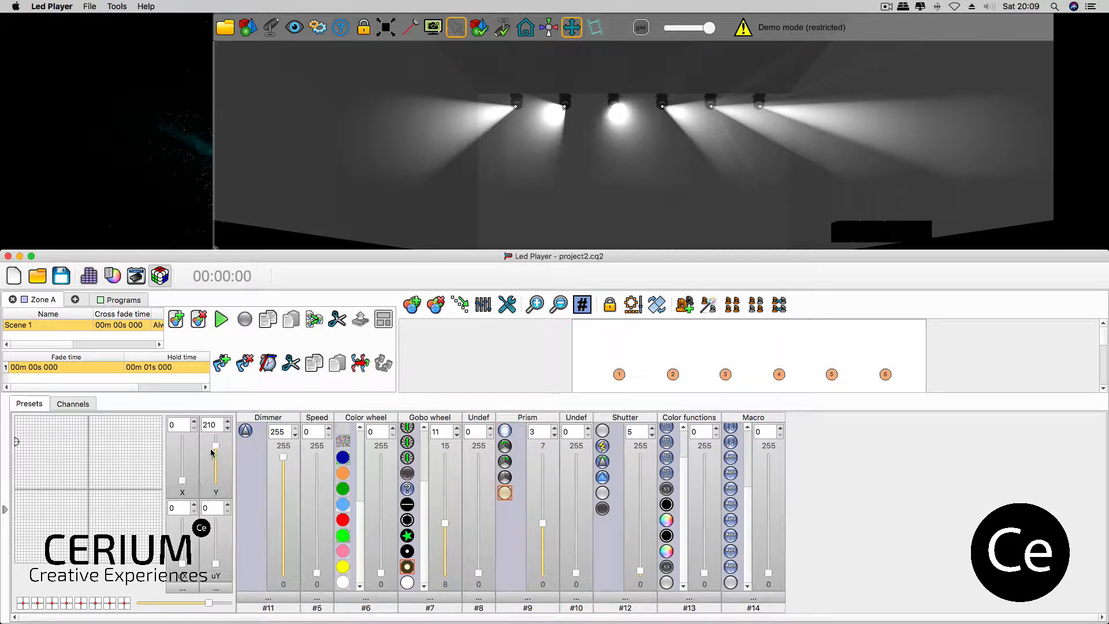
drag(212, 453, 215, 446)
drag(165, 249, 186, 125)
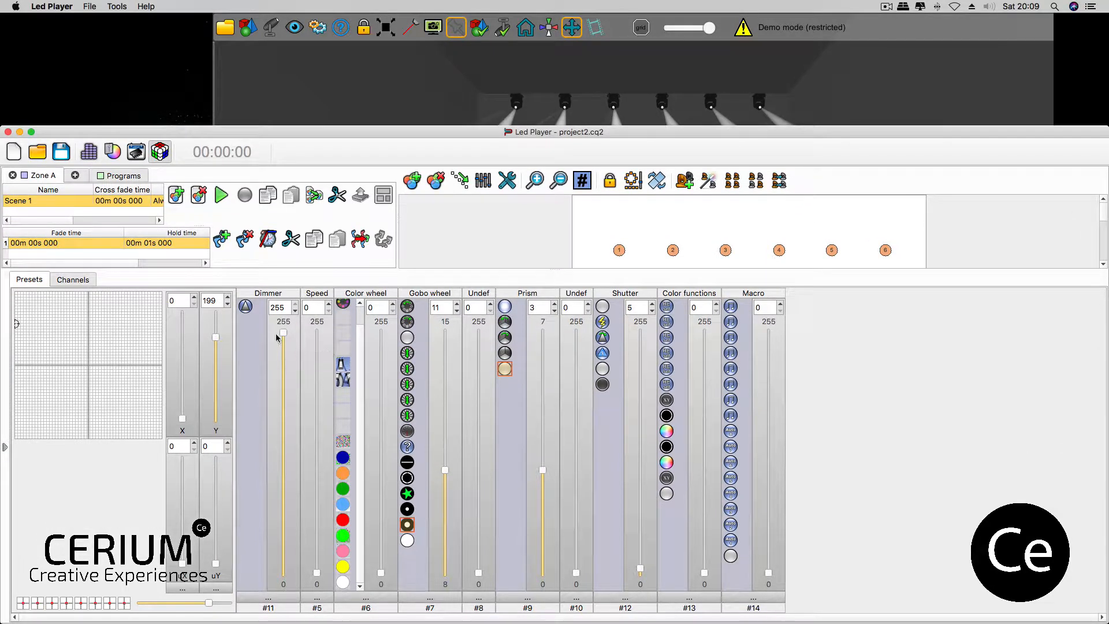
Step: Set the Dimmer to 0 in the first step and add a second step with Dimmer 255 and Y 223, comparing both steps
drag(277, 338, 285, 573)
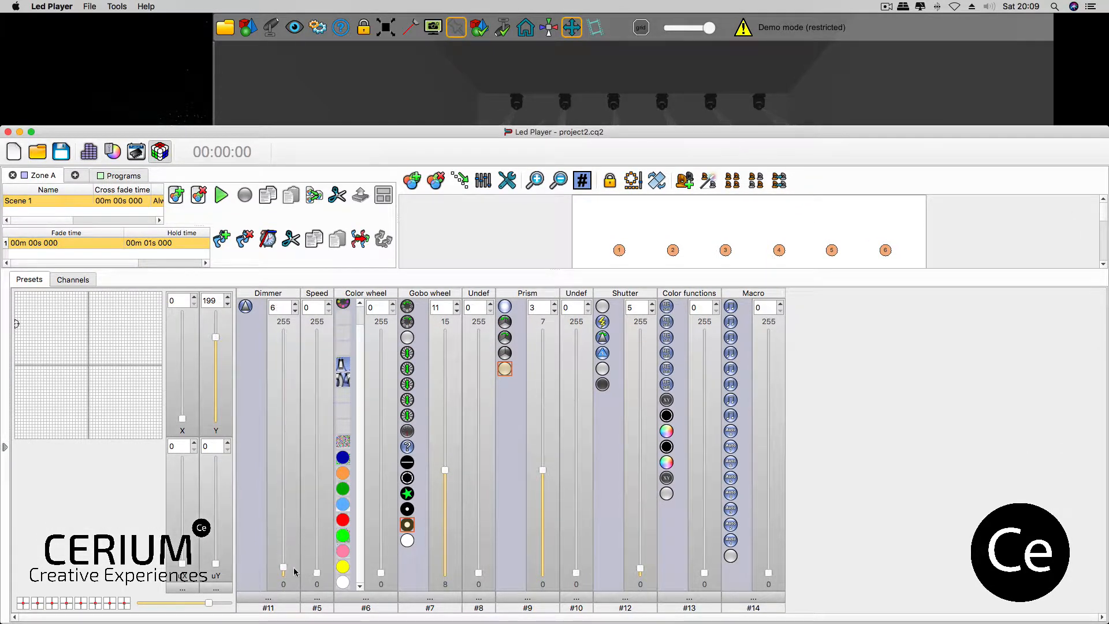
click(223, 242)
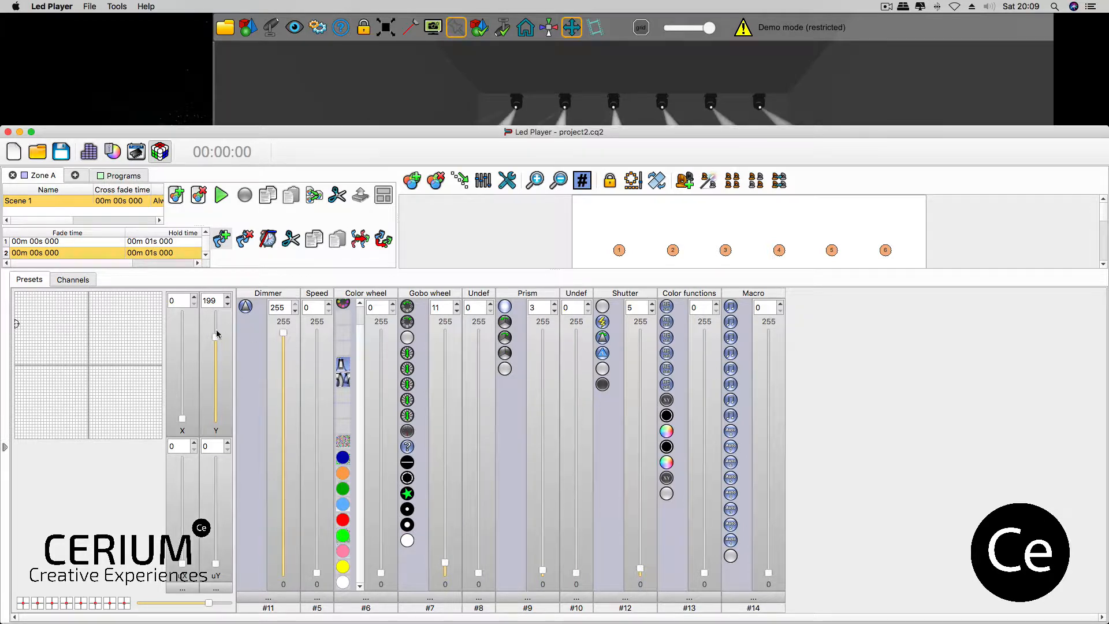
drag(217, 333, 213, 325)
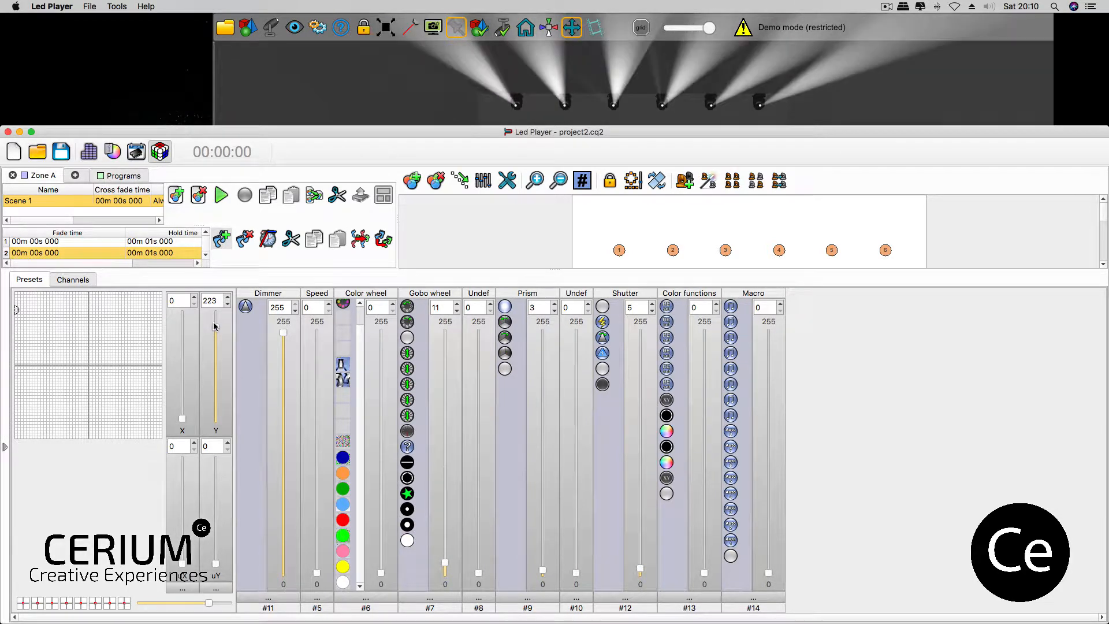
click(147, 241)
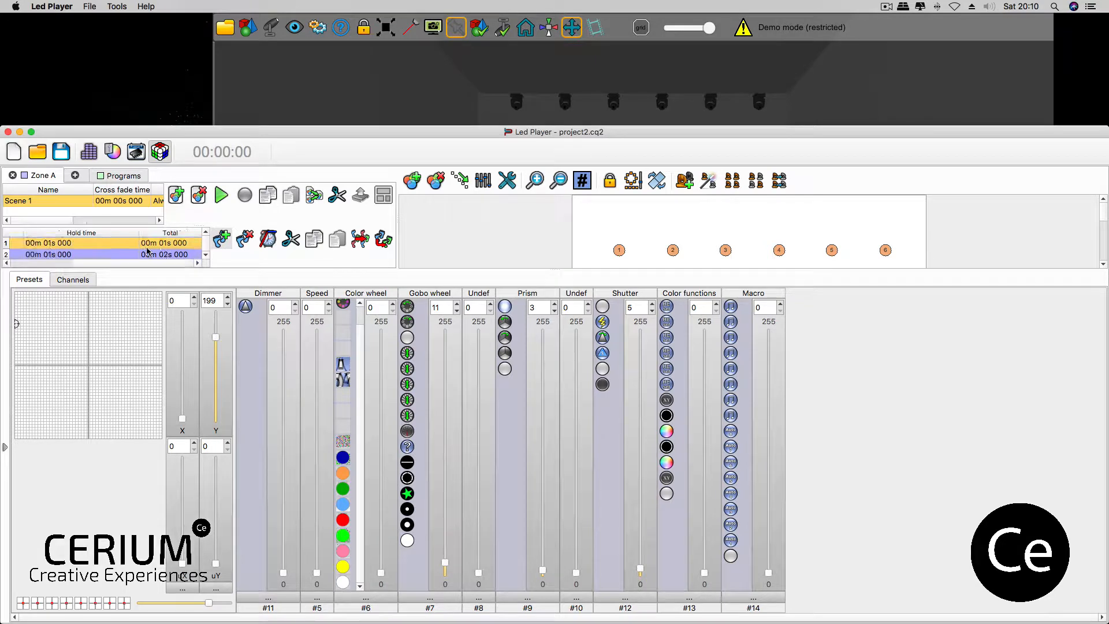
click(148, 253)
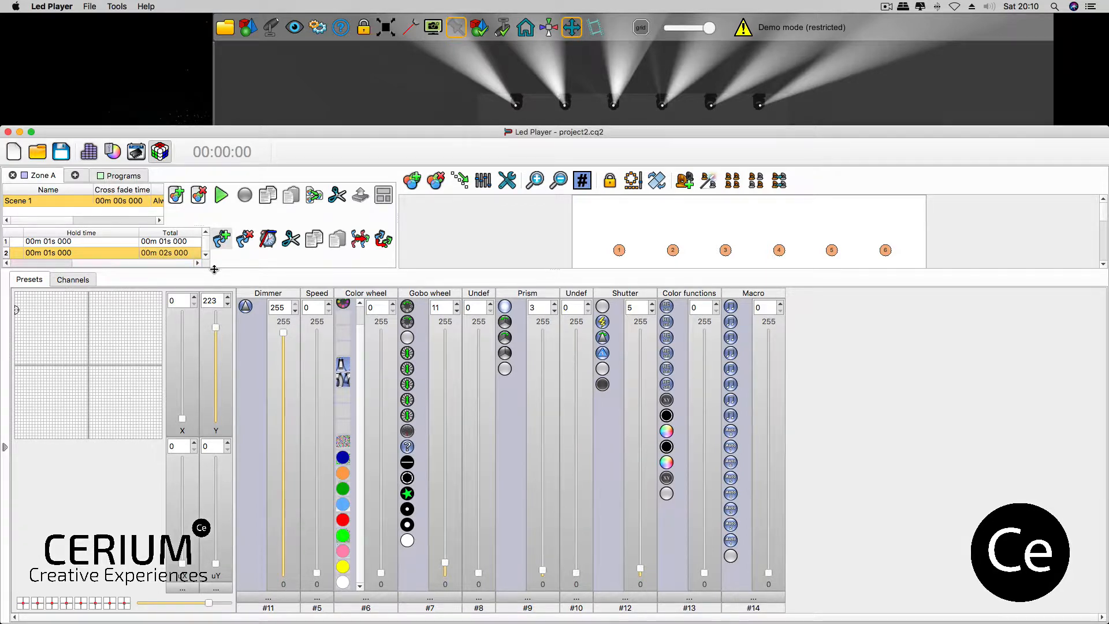
Step: Enlarge the scene and step lists and set the second step's fade time to 5 seconds
drag(214, 269, 225, 547)
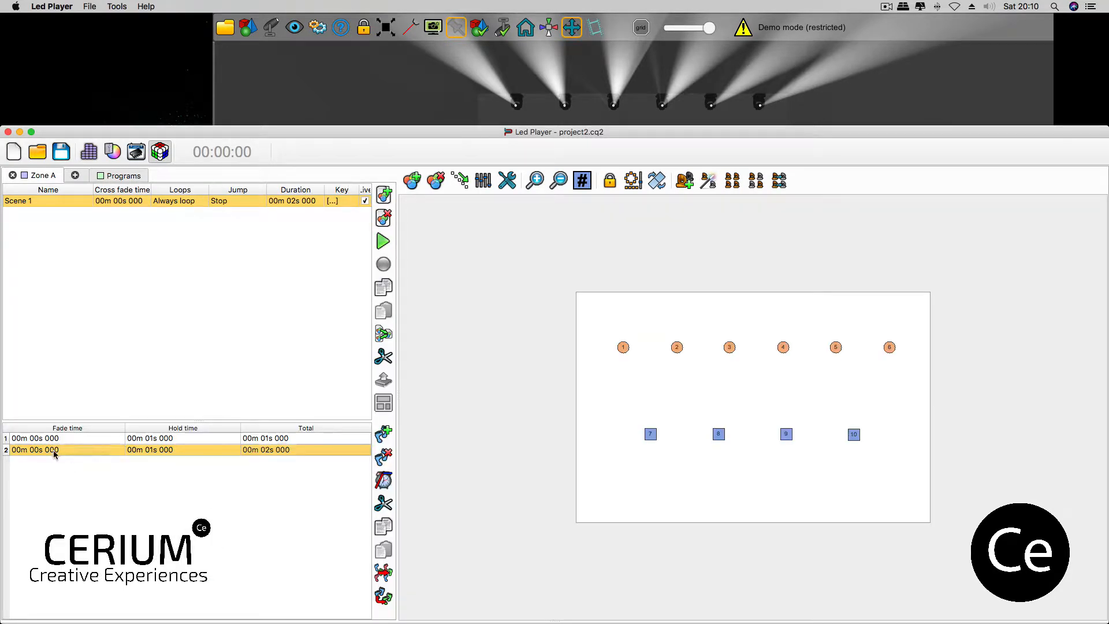
click(50, 440)
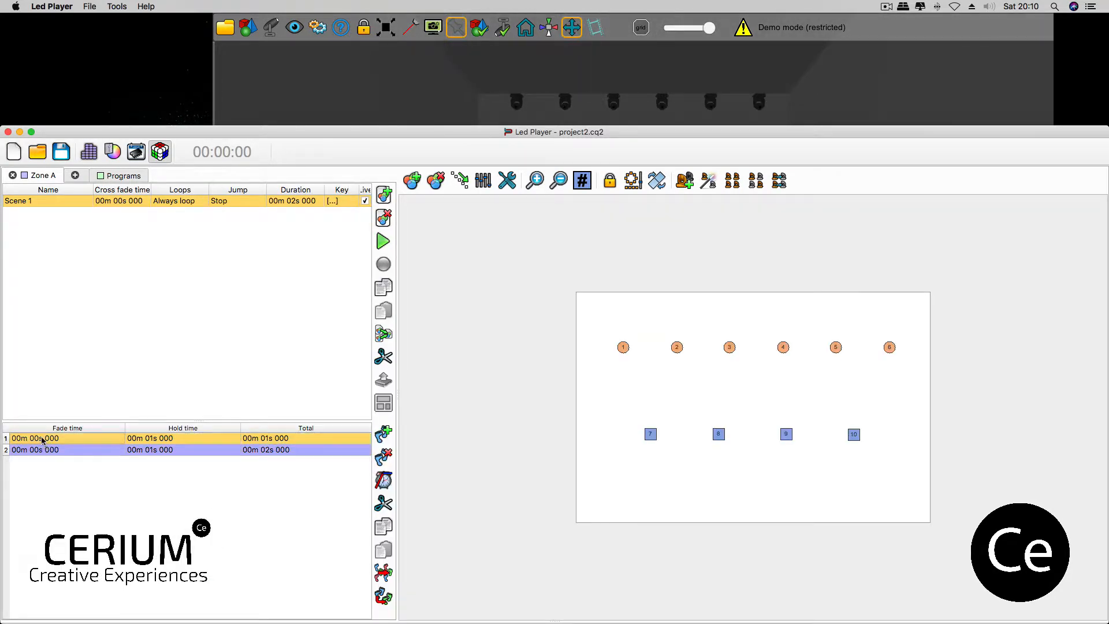
click(46, 449)
click(55, 450)
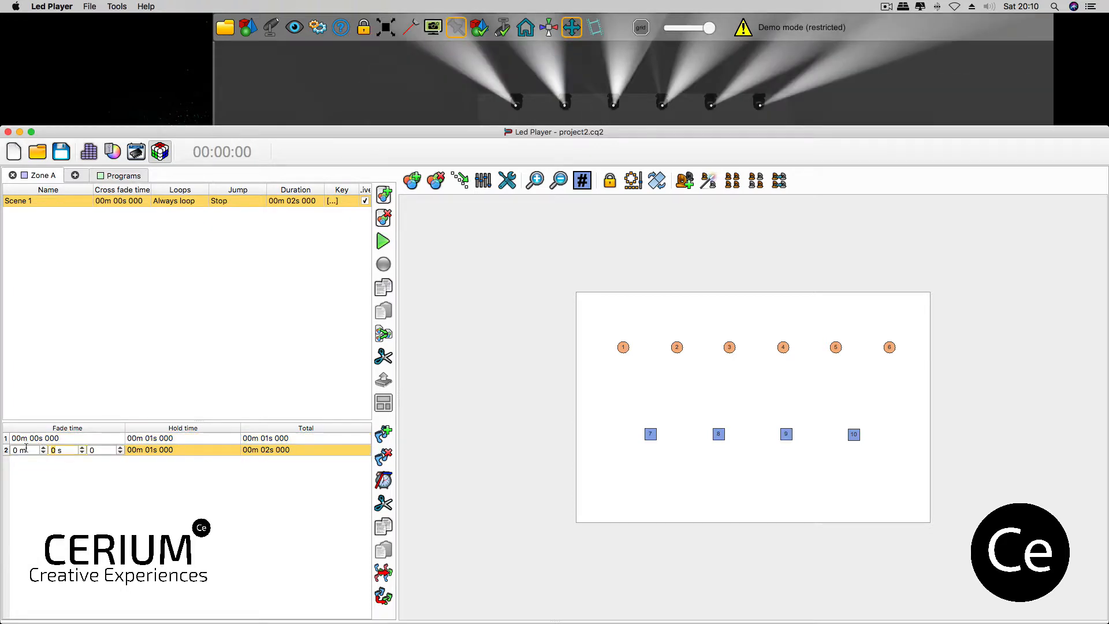
text(5)
key(Return)
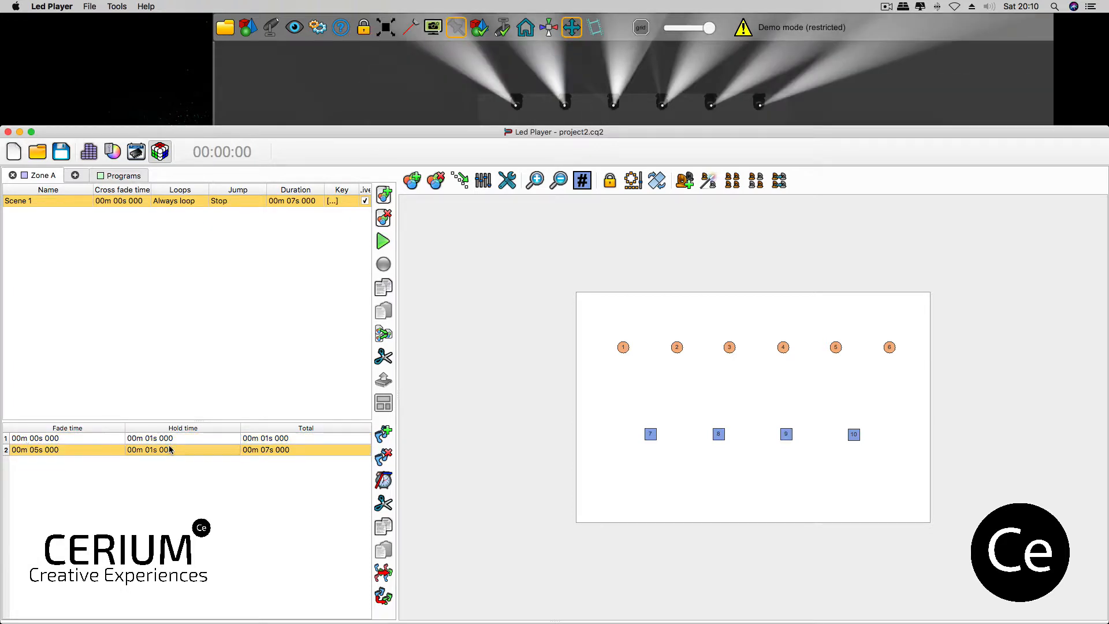
Step: Set the second step's hold time to 10 seconds
click(202, 450)
click(196, 447)
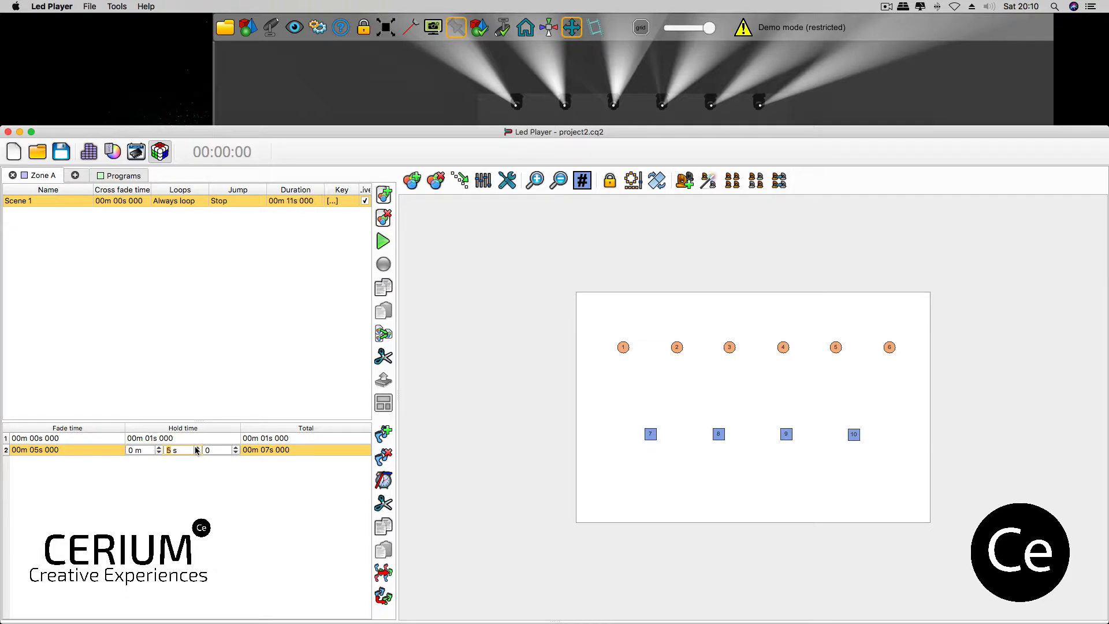
click(190, 442)
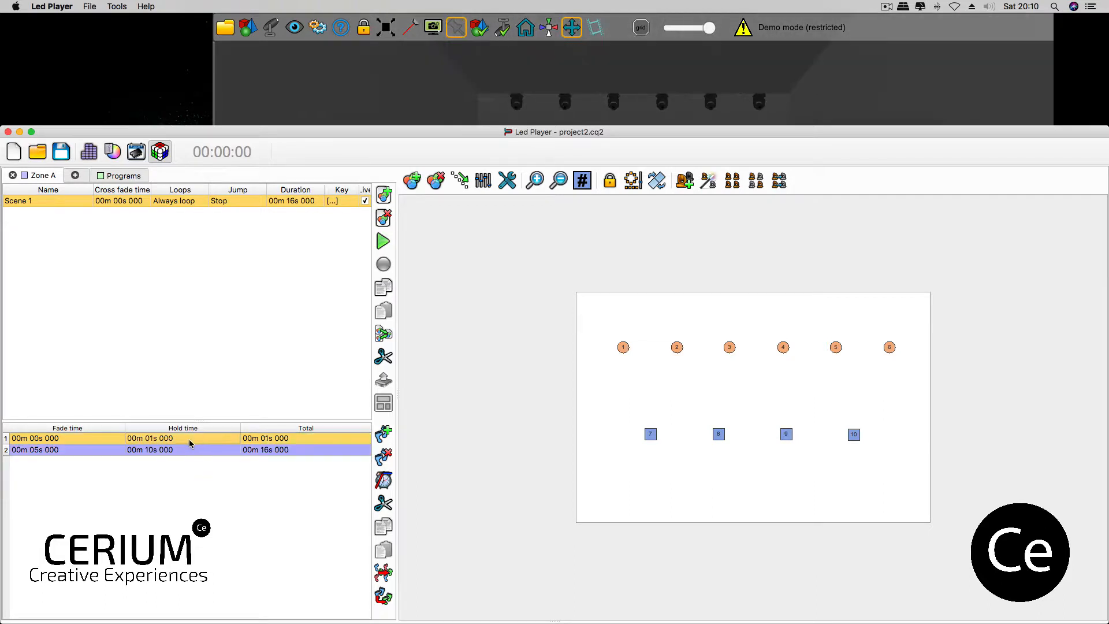
Step: Play Scene 1, uncover the 3D visualizer to watch the heads fade and move, and stop the playback
click(383, 241)
drag(392, 136, 397, 363)
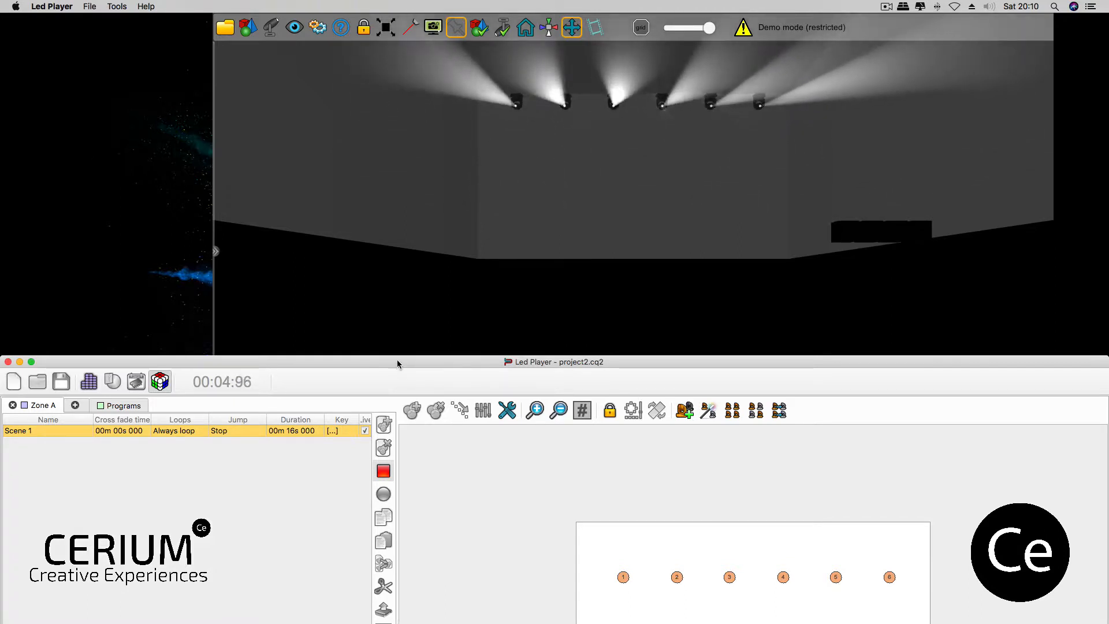
drag(397, 364, 401, 221)
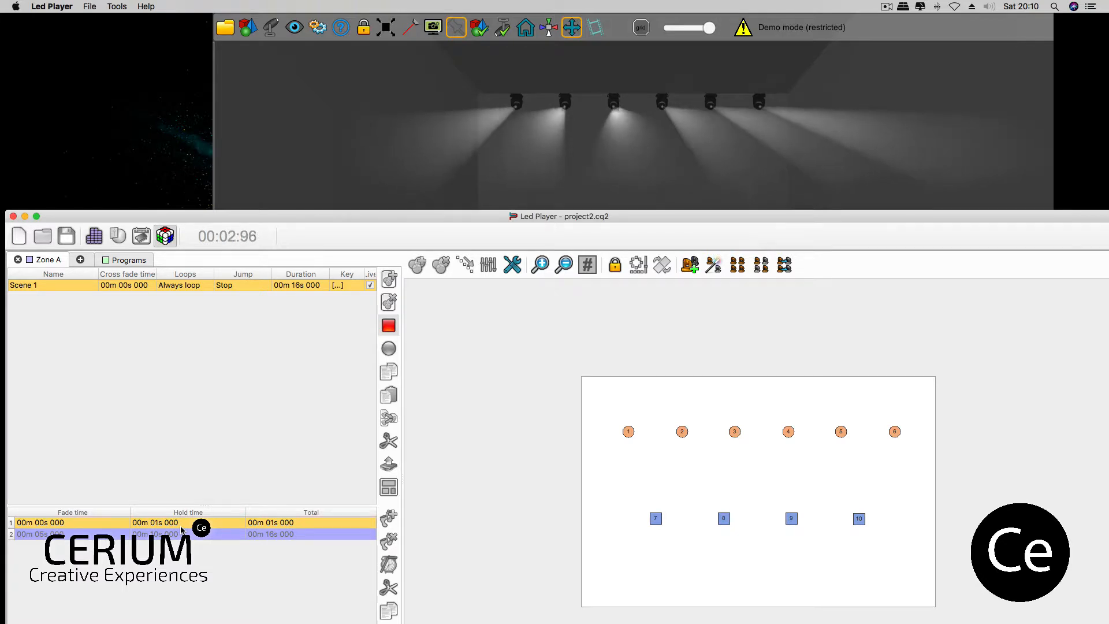
click(388, 325)
Step: Set the first step's fade time to 3 seconds and compare the looks of both steps
double_click(39, 523)
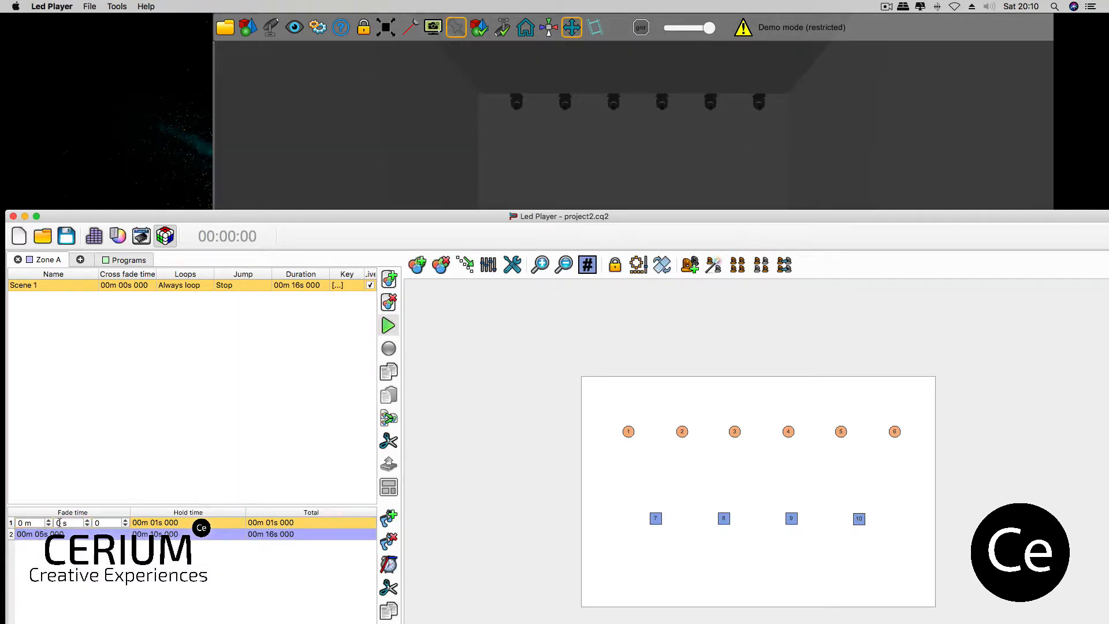
click(88, 520)
click(83, 536)
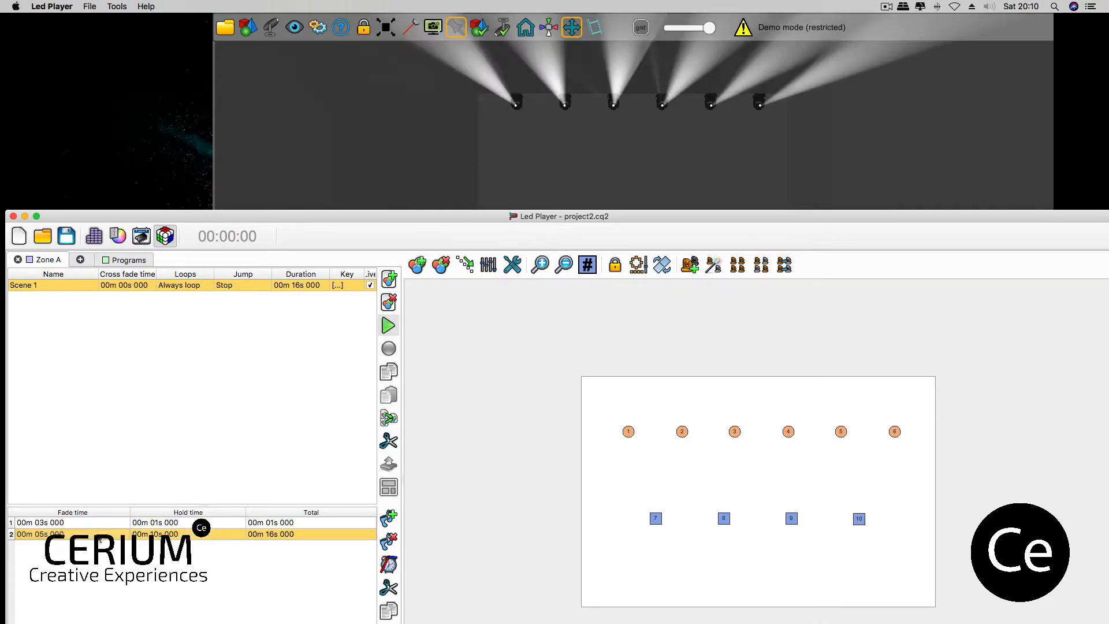
click(80, 524)
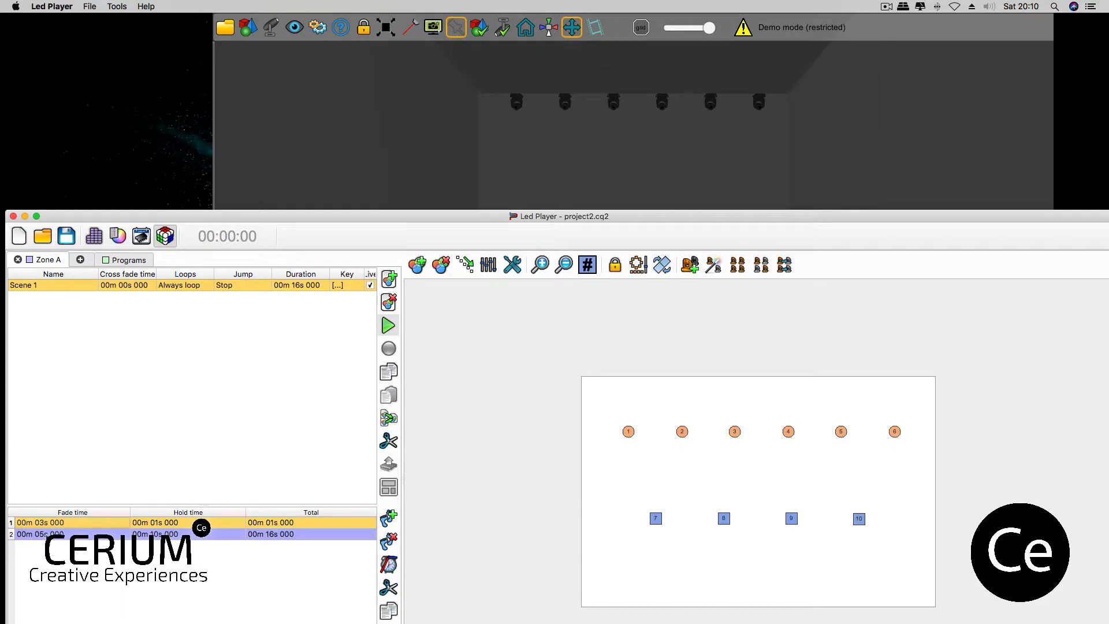
click(42, 536)
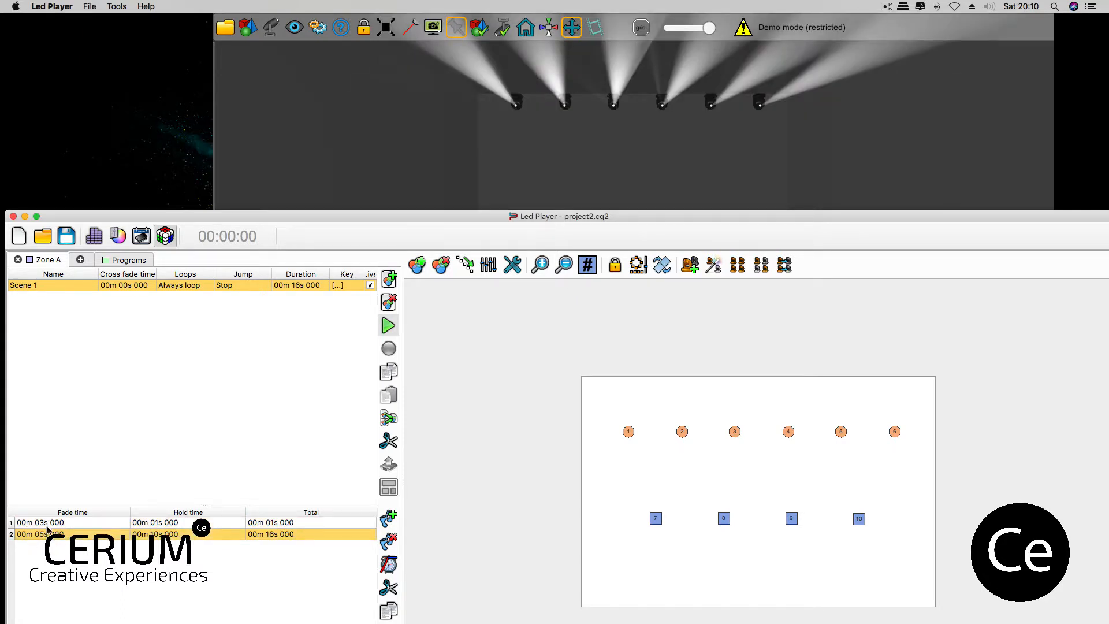
click(49, 524)
Step: Replay Scene 1 to check the fades of both steps in the uncovered 3D visualizer, and stop it
click(388, 326)
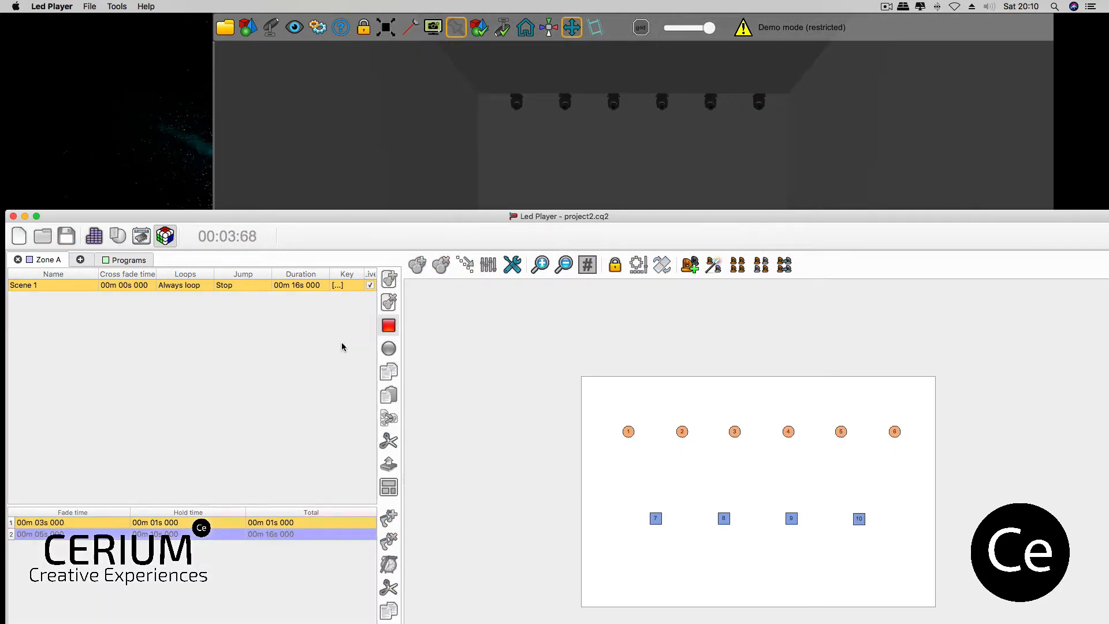
drag(447, 217, 445, 317)
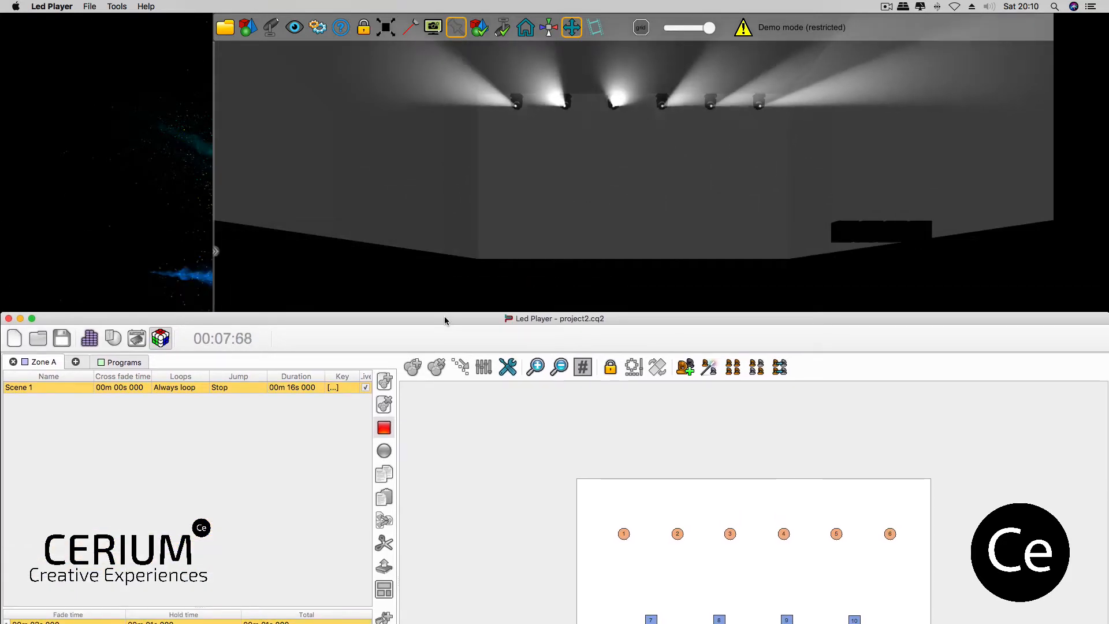
drag(445, 316, 448, 149)
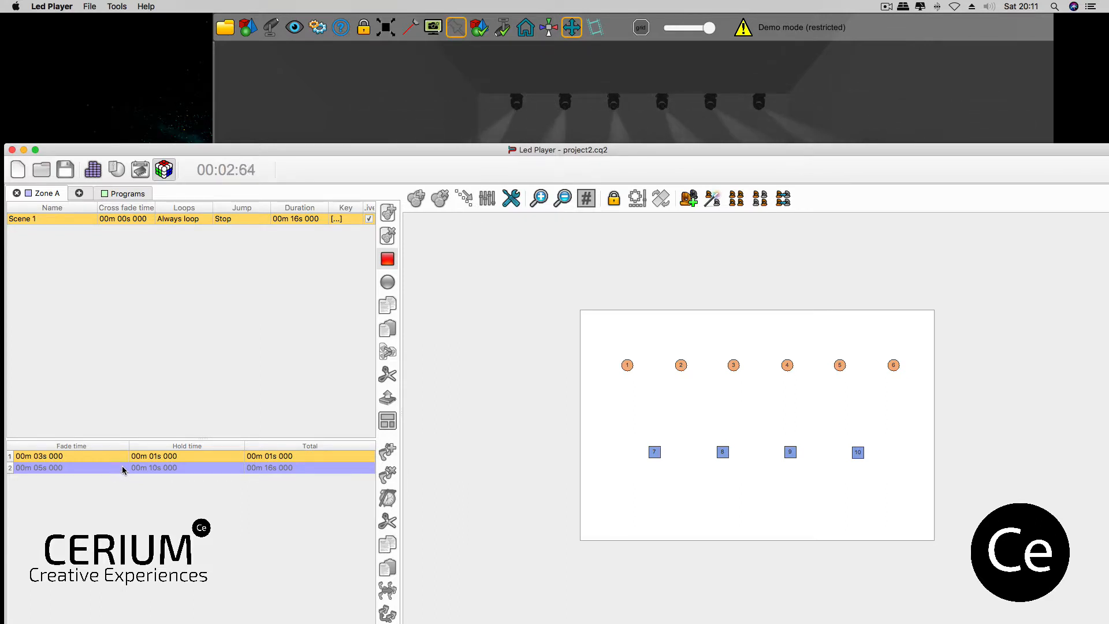
drag(442, 144, 429, 261)
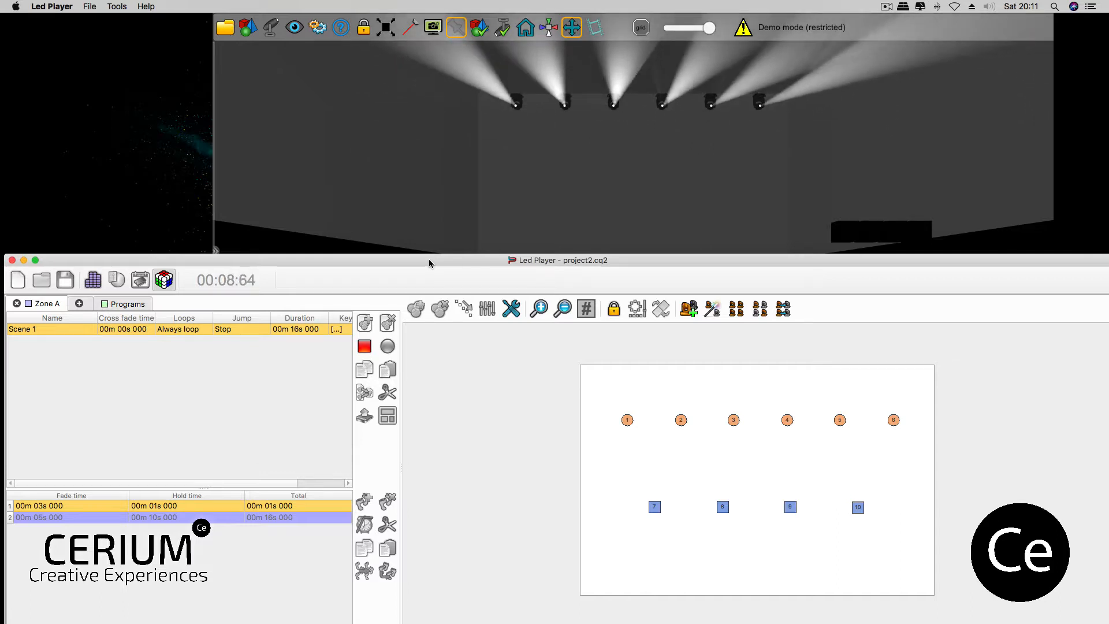
drag(429, 259, 406, 136)
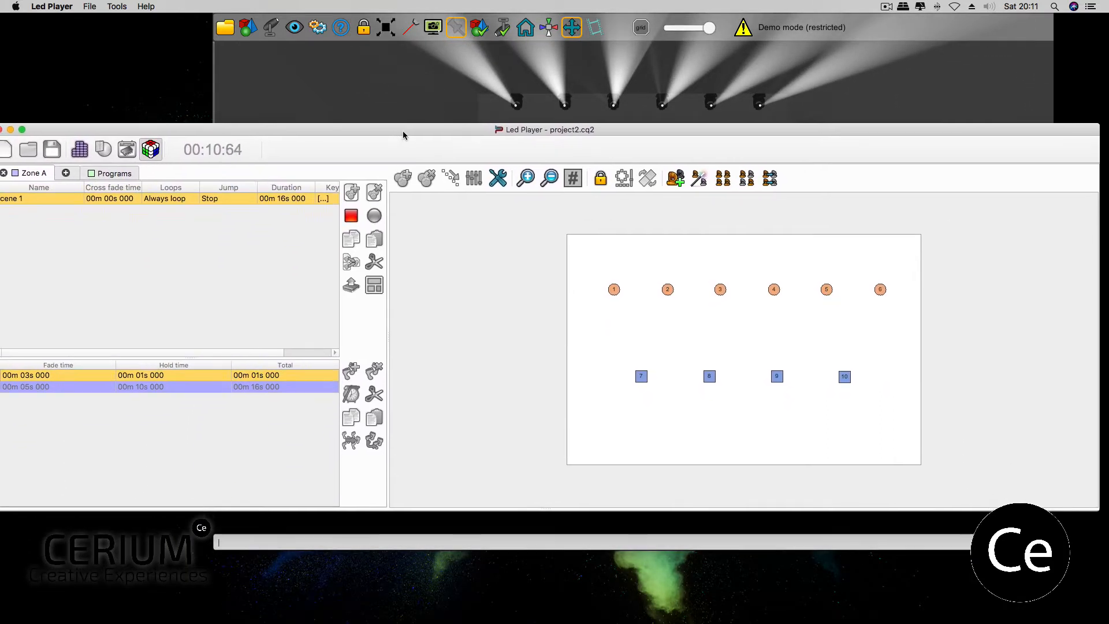
click(352, 218)
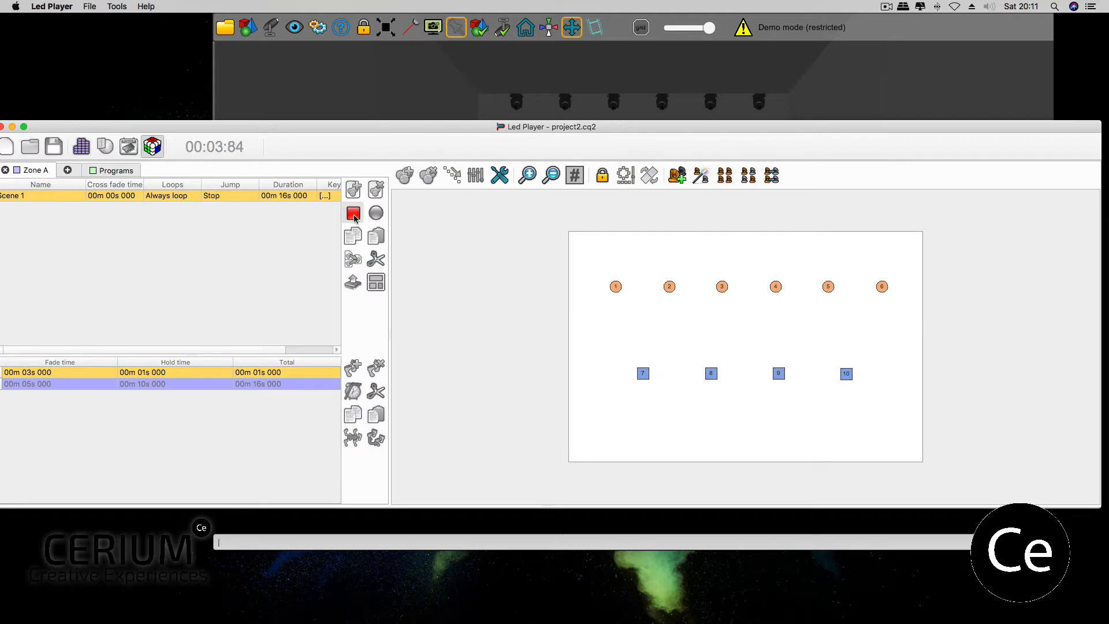
click(353, 214)
Step: Enlarge the player window, add a second scene and select the six moving heads, fixtures 1 to 6
drag(266, 123, 265, 107)
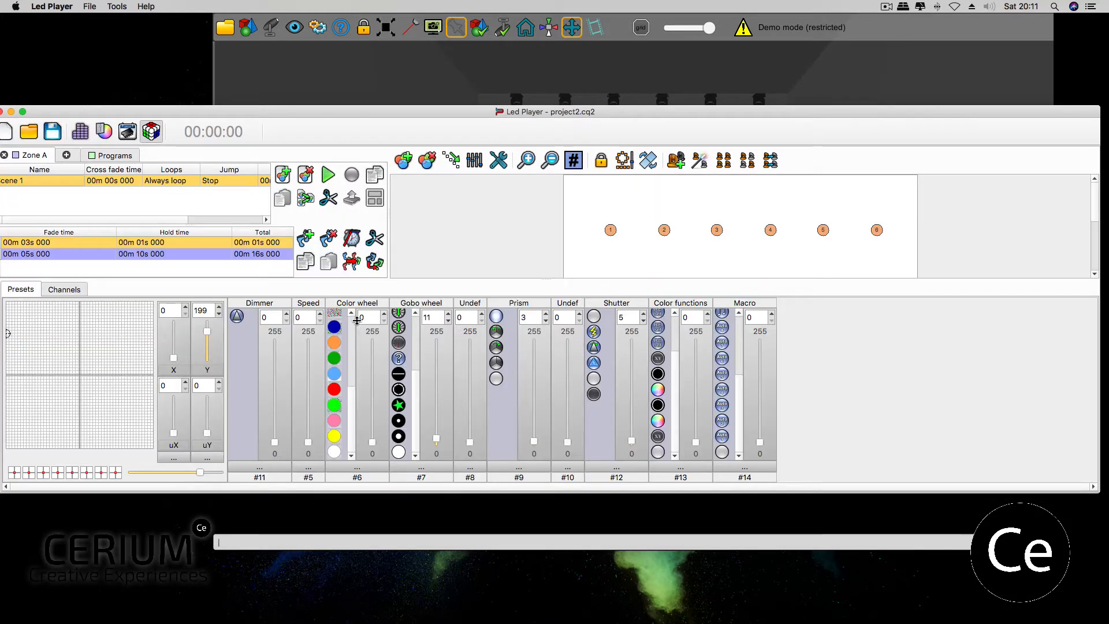
click(363, 376)
drag(362, 495, 362, 573)
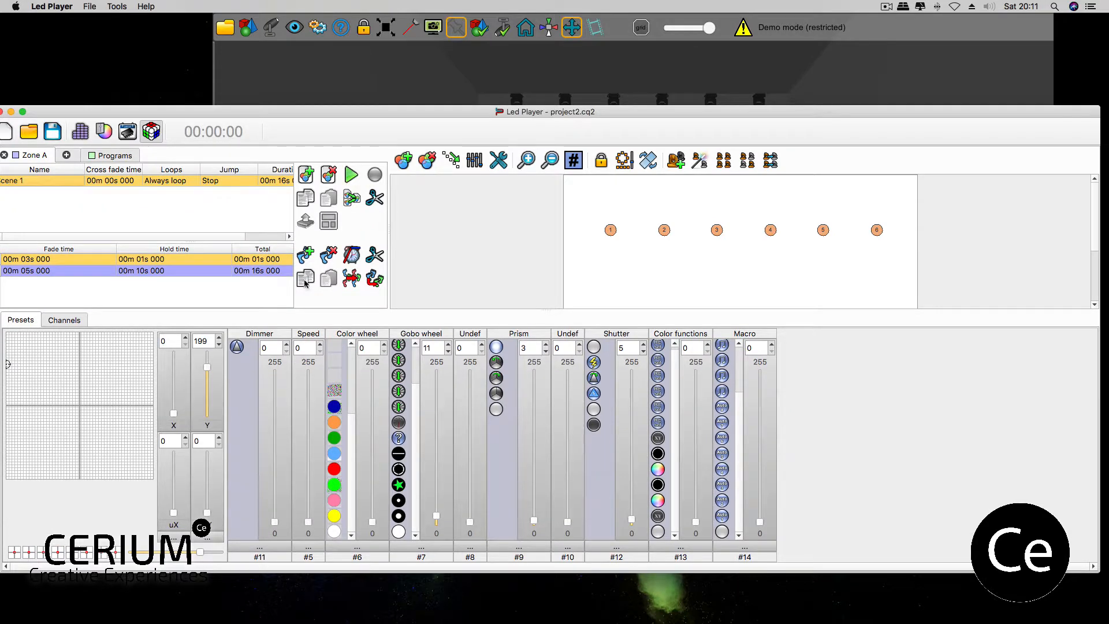
click(306, 174)
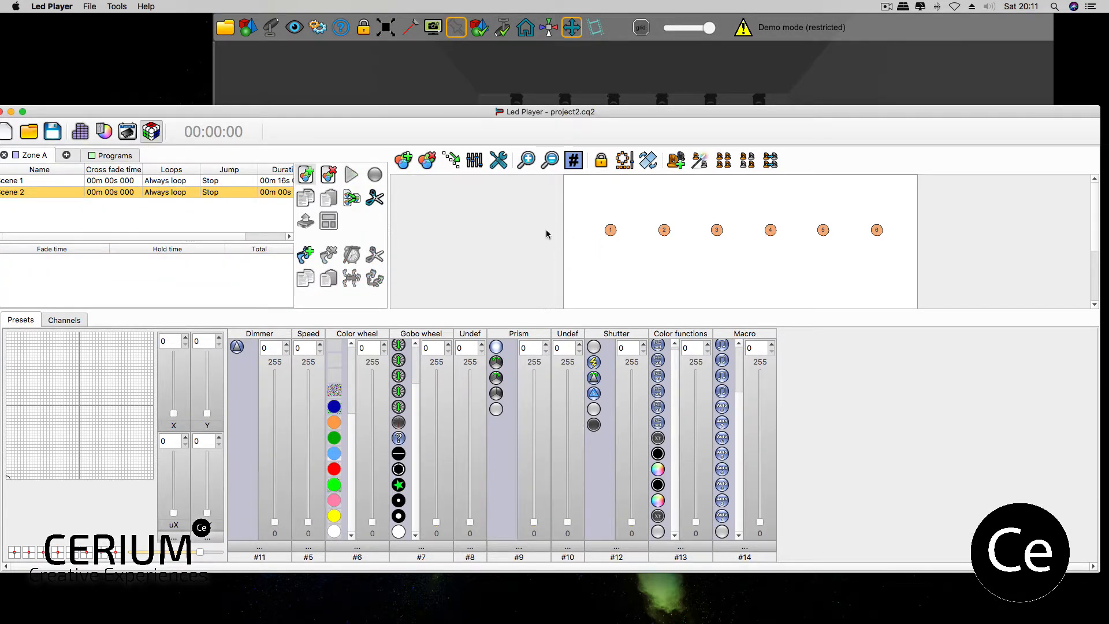
scroll(563, 234, down, 3)
drag(587, 194, 895, 234)
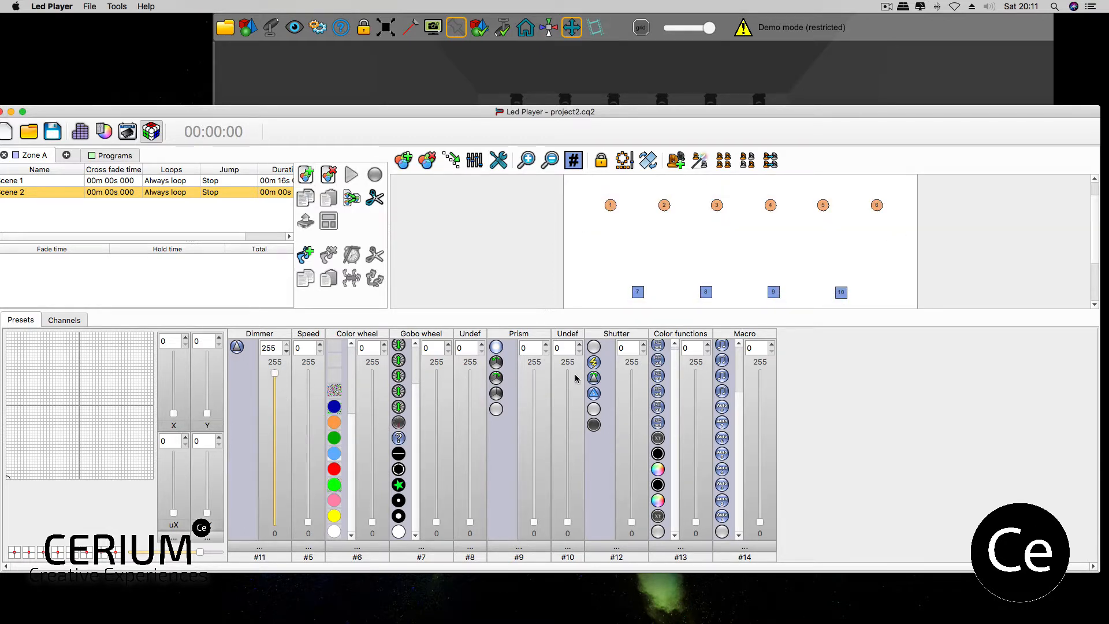
Step: Set the heads' Dimmer and Shutter to 255 and Y to 202, and apply the small-dot gobo with value 19
drag(630, 383, 635, 333)
drag(465, 112, 469, 185)
drag(211, 486, 219, 438)
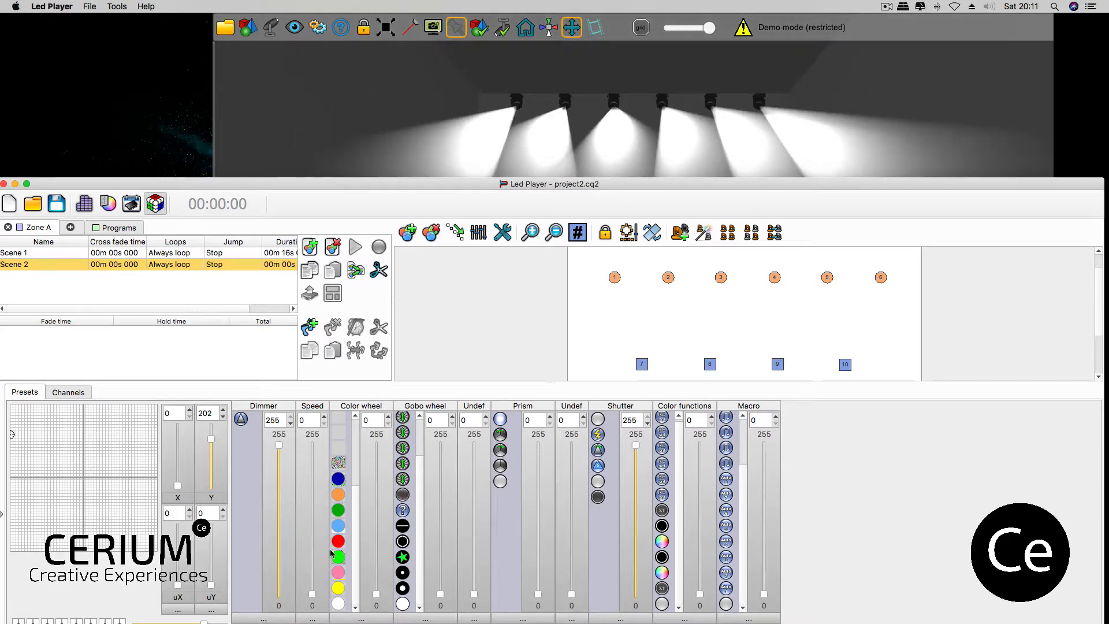
click(403, 573)
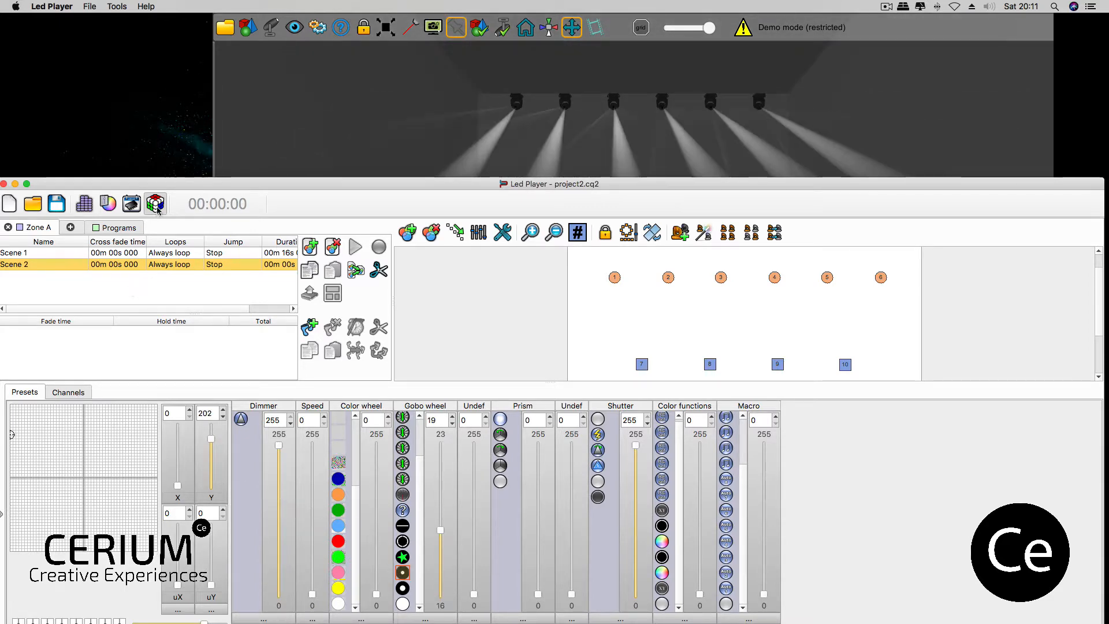
Step: Open the Pan/Tilt effect generator for the moving heads and preview its diamond-shaped movement in the 3D visualizer
drag(170, 185, 175, 113)
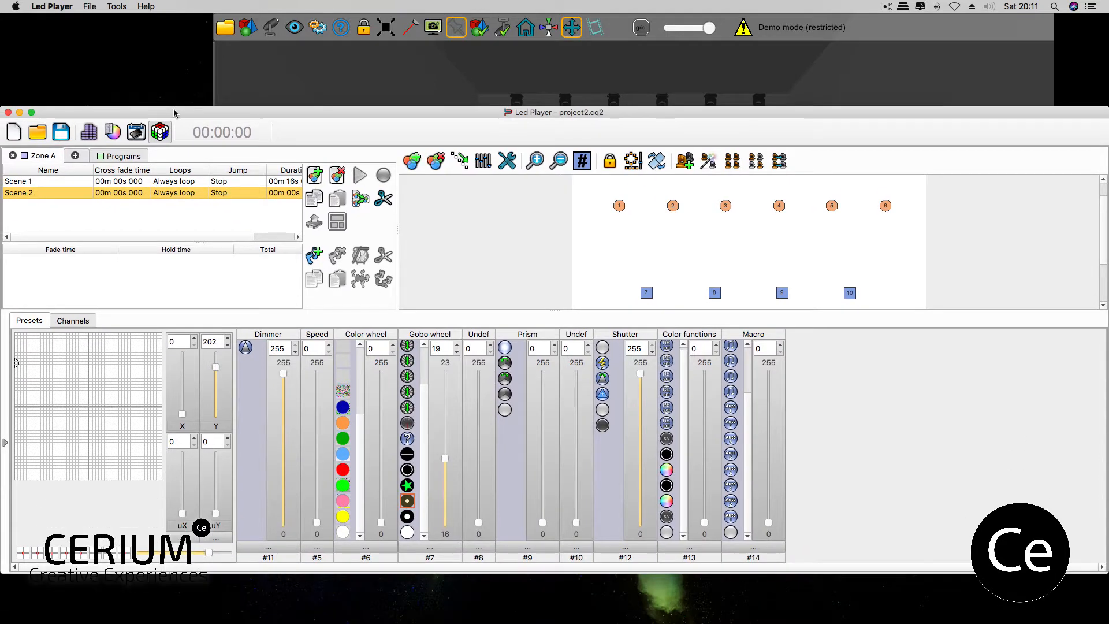
click(5, 444)
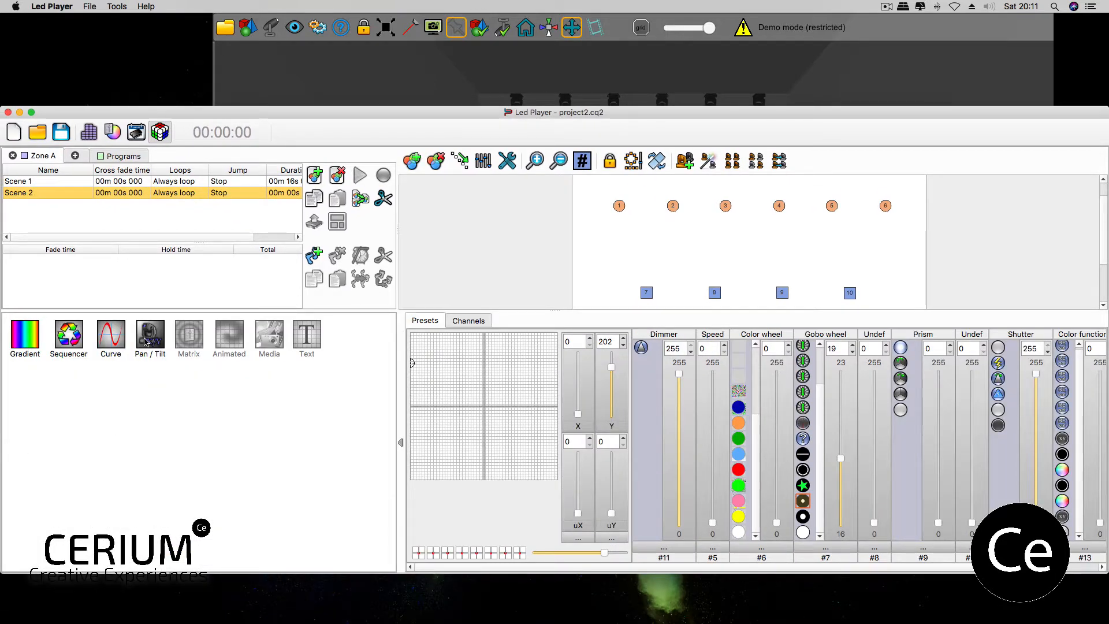
click(149, 334)
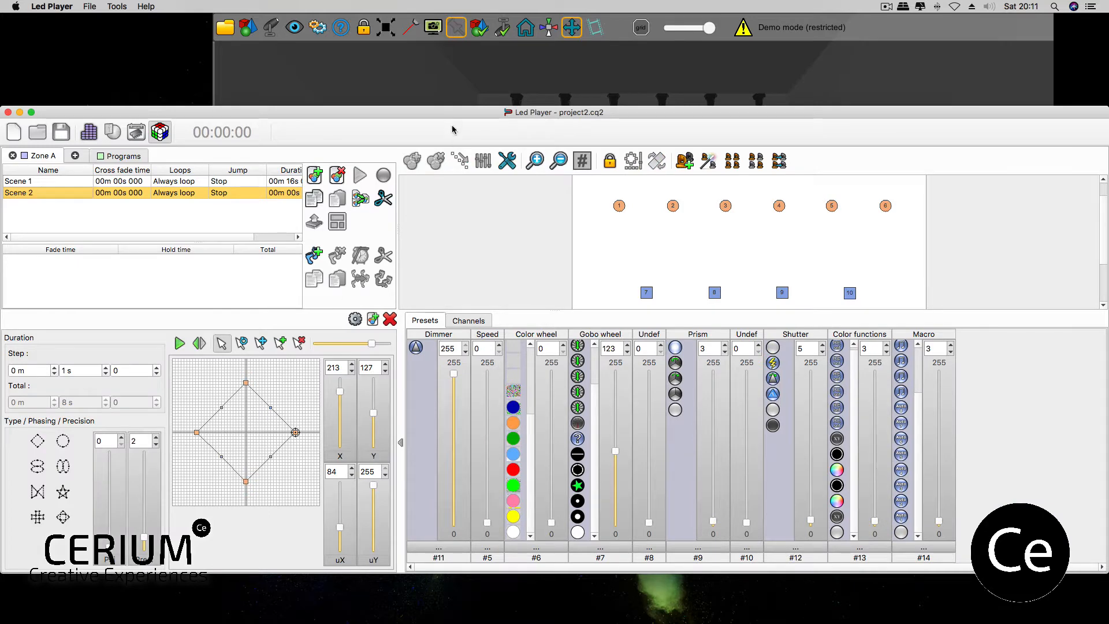
drag(452, 129, 429, 178)
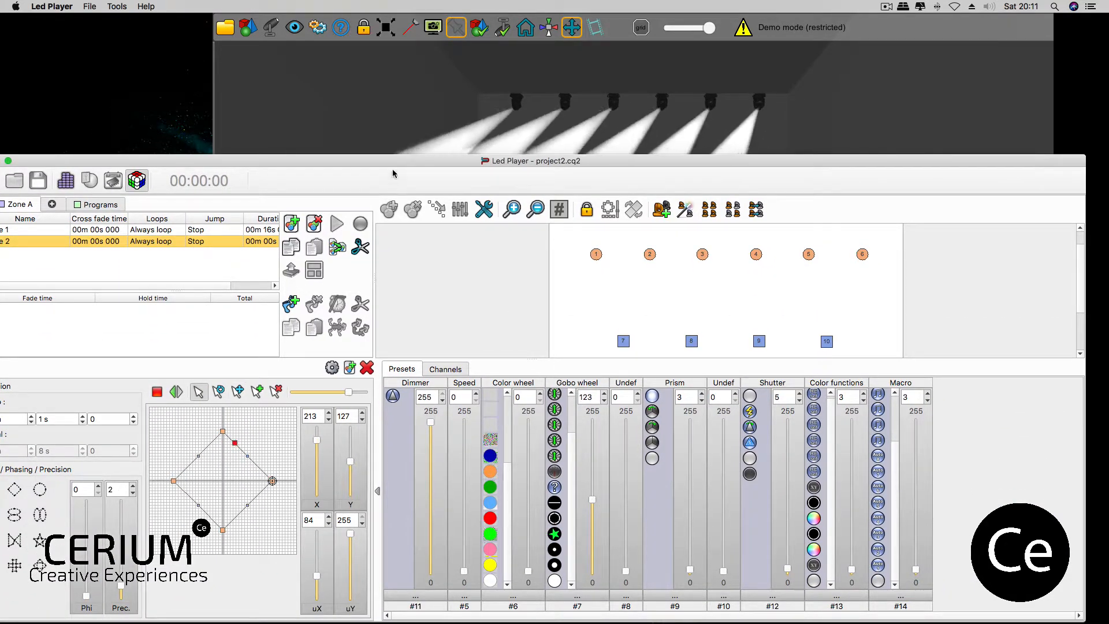
drag(394, 162, 390, 318)
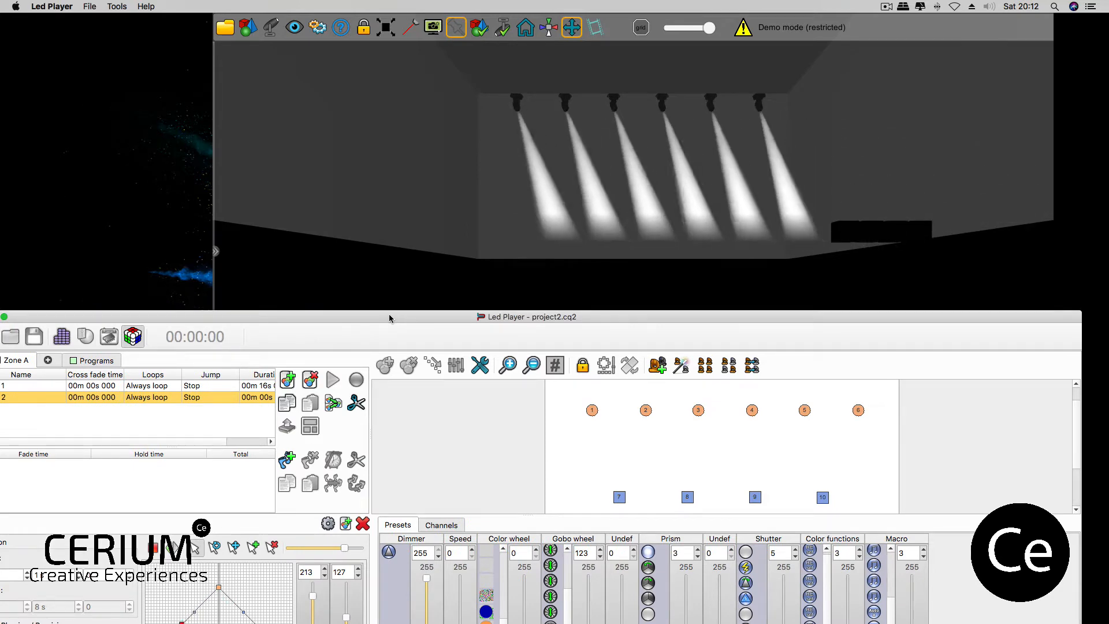
drag(390, 317, 409, 139)
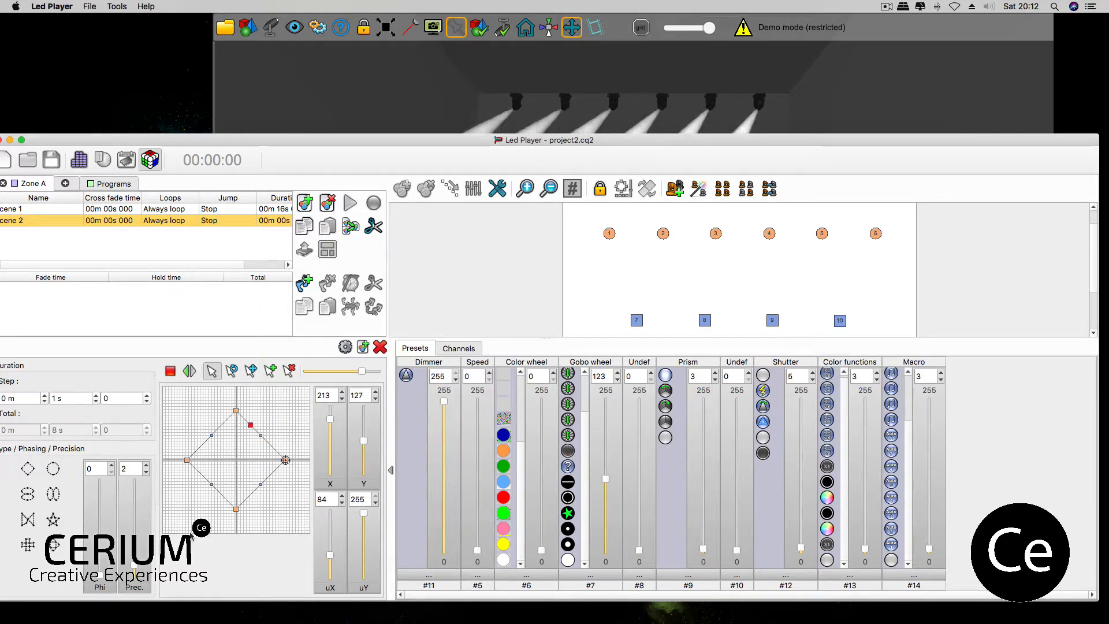
Step: Try Phi phasing values of 6 and 14 on the Pan/Tilt effect and check the heads' offset movement in the 3D visualizer
drag(100, 576, 104, 527)
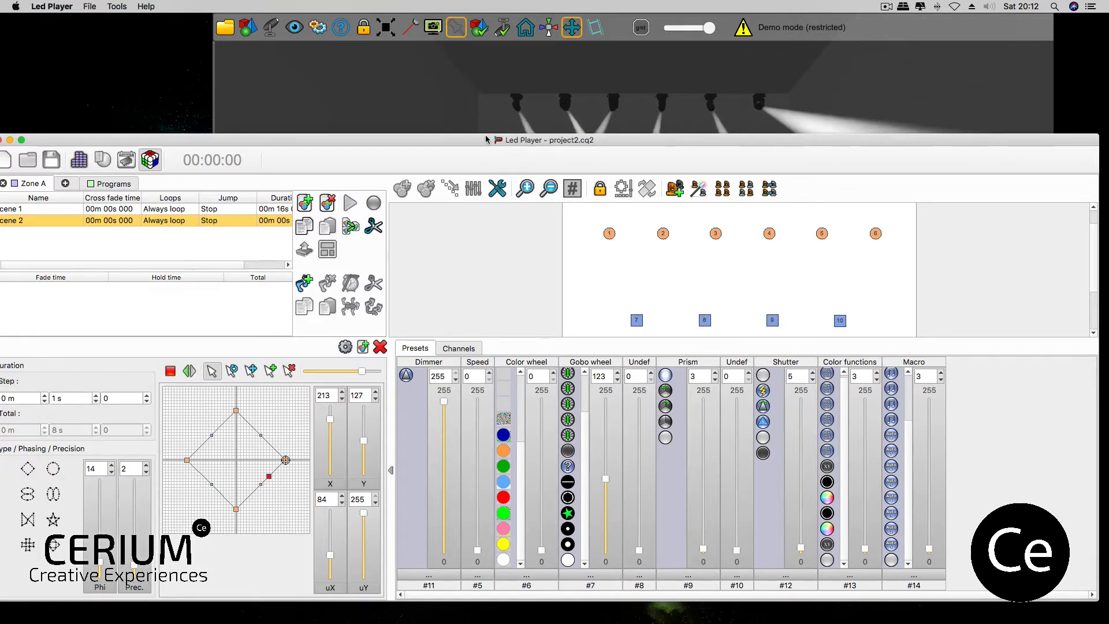
mouse_move(484, 139)
mouse_down()
mouse_move(474, 472)
mouse_move(491, 140)
mouse_up()
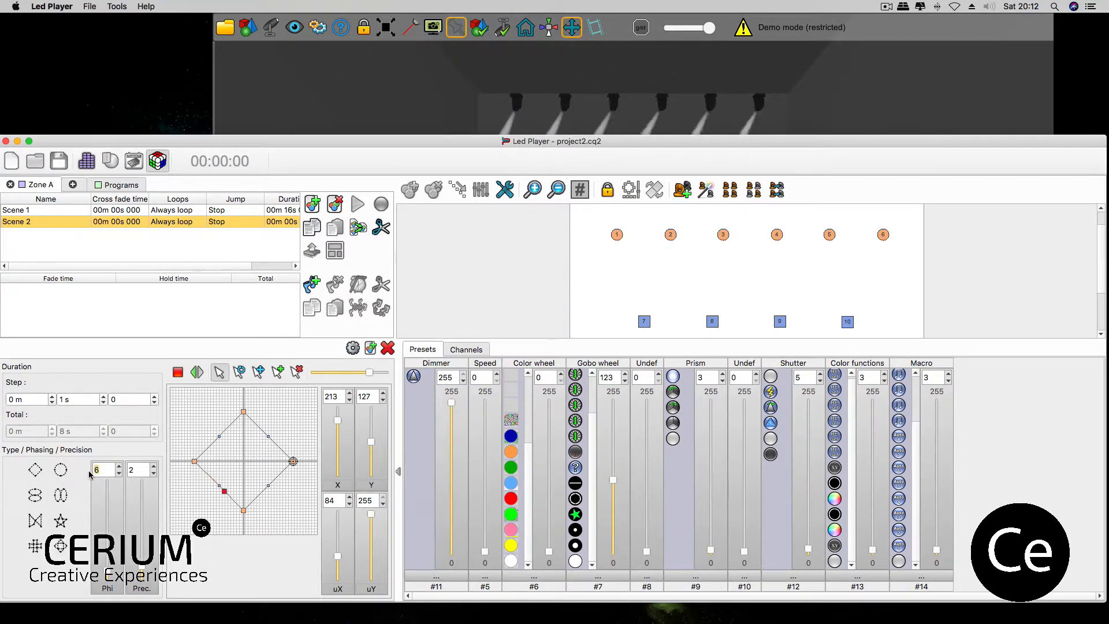
drag(572, 154, 550, 403)
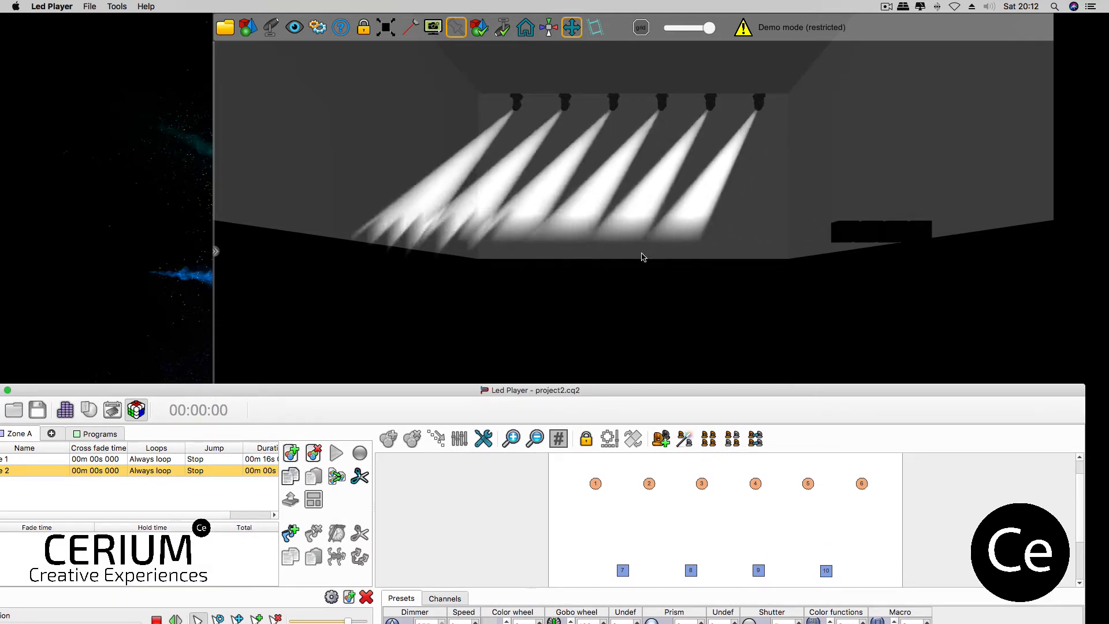
double_click(401, 404)
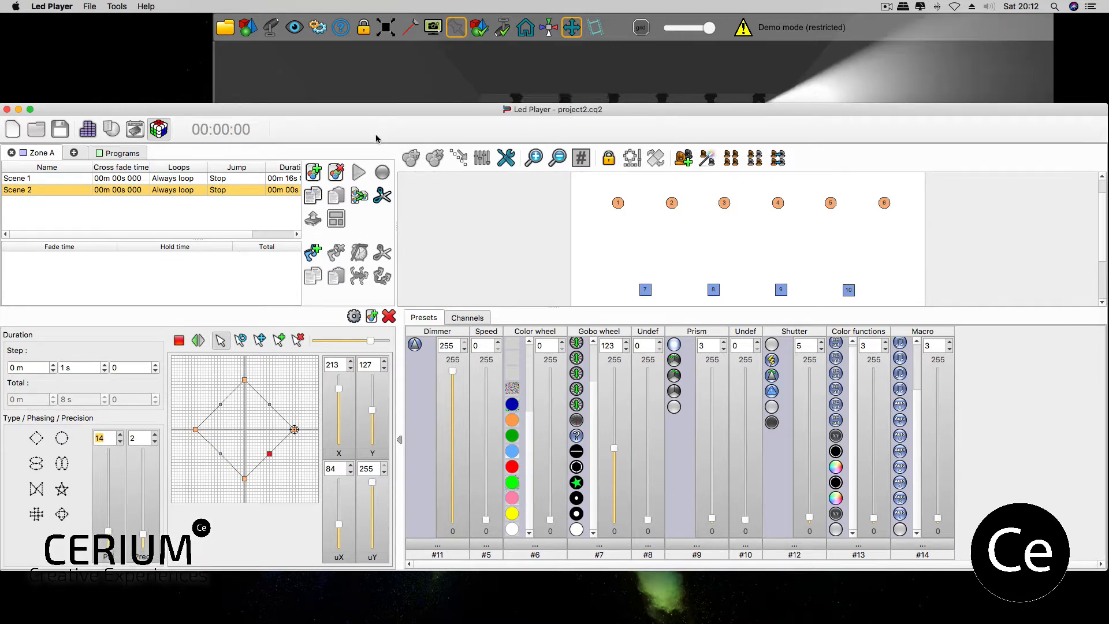
drag(383, 107, 370, 137)
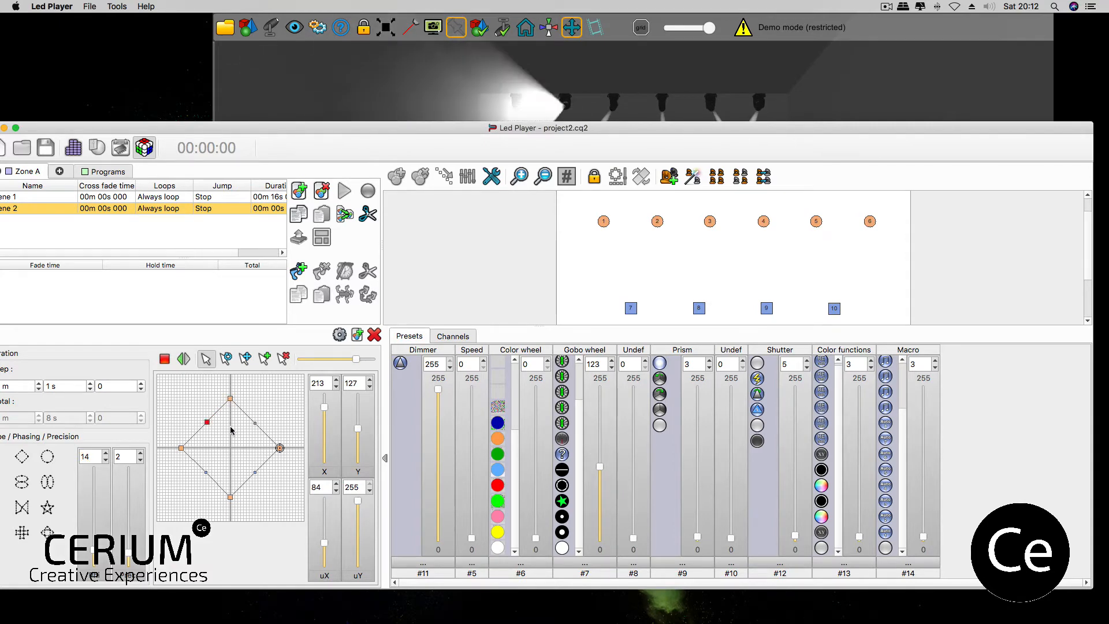
Step: Shift the diamond movement path towards the grid's lower-left corner, shrink it, and generate the effect's steps in Scene 2
click(245, 359)
drag(235, 457, 211, 482)
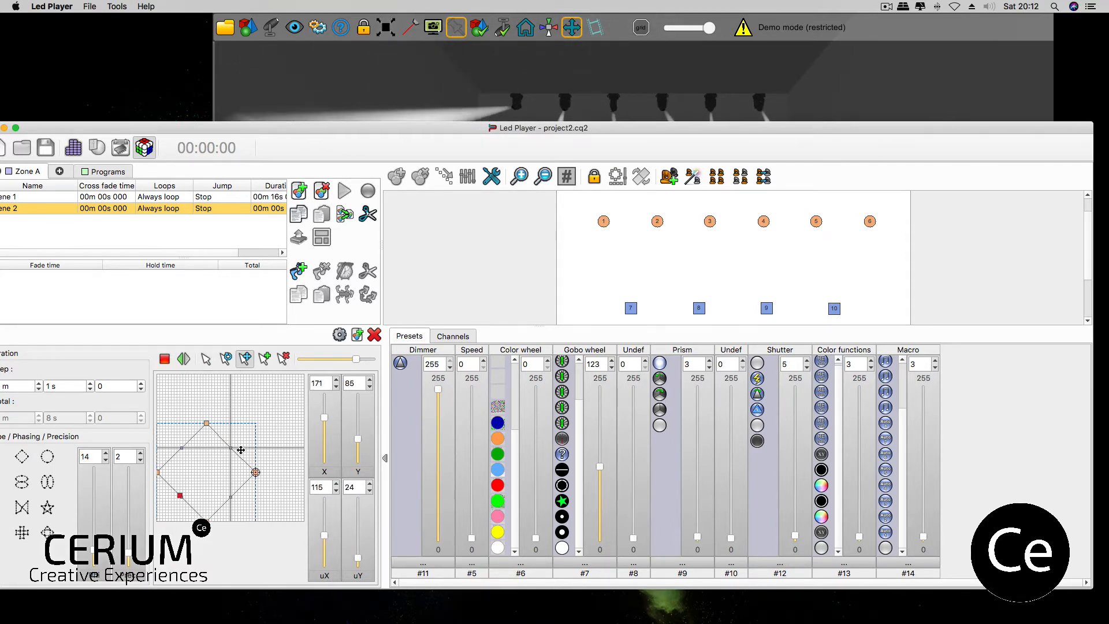
drag(253, 425, 179, 480)
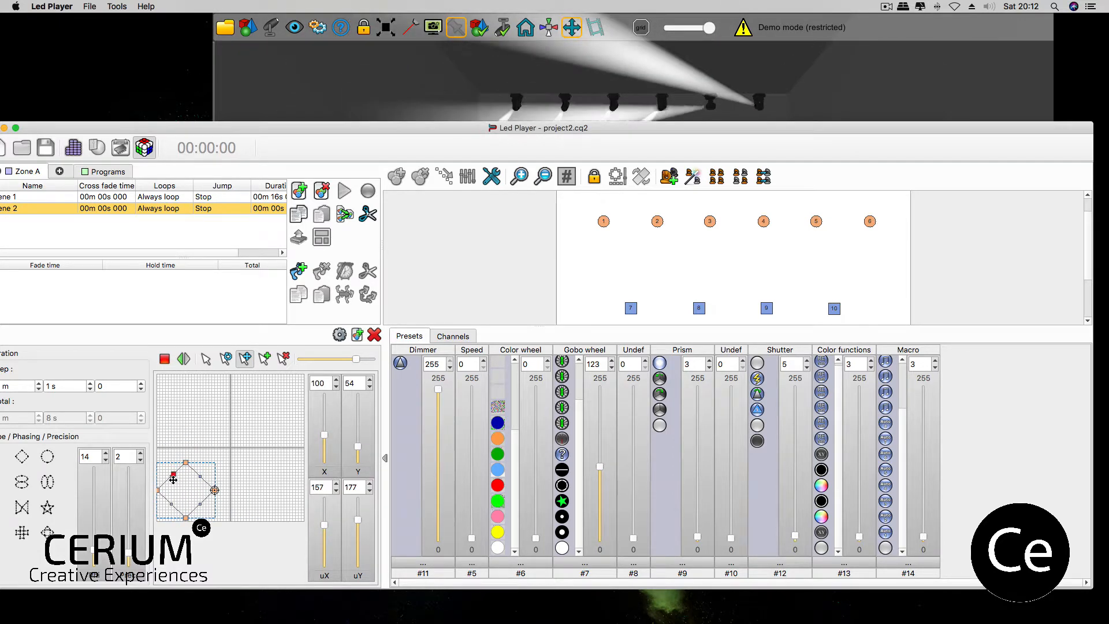
click(357, 334)
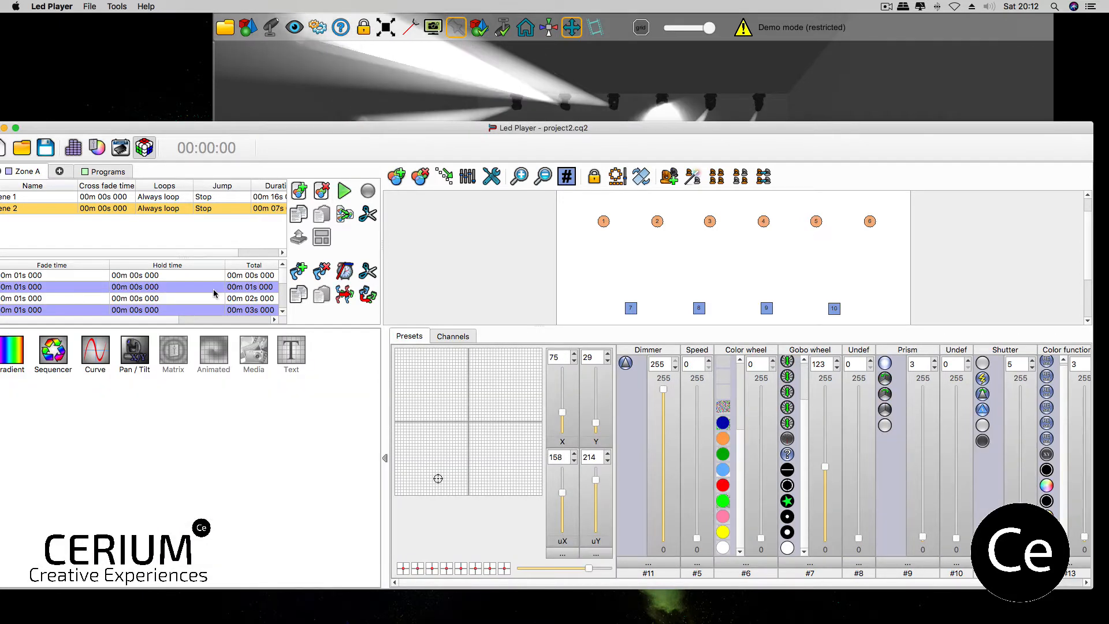
Step: Enlarge the step list and examine the head positions stored in each of the first four generated steps of Scene 2
click(215, 274)
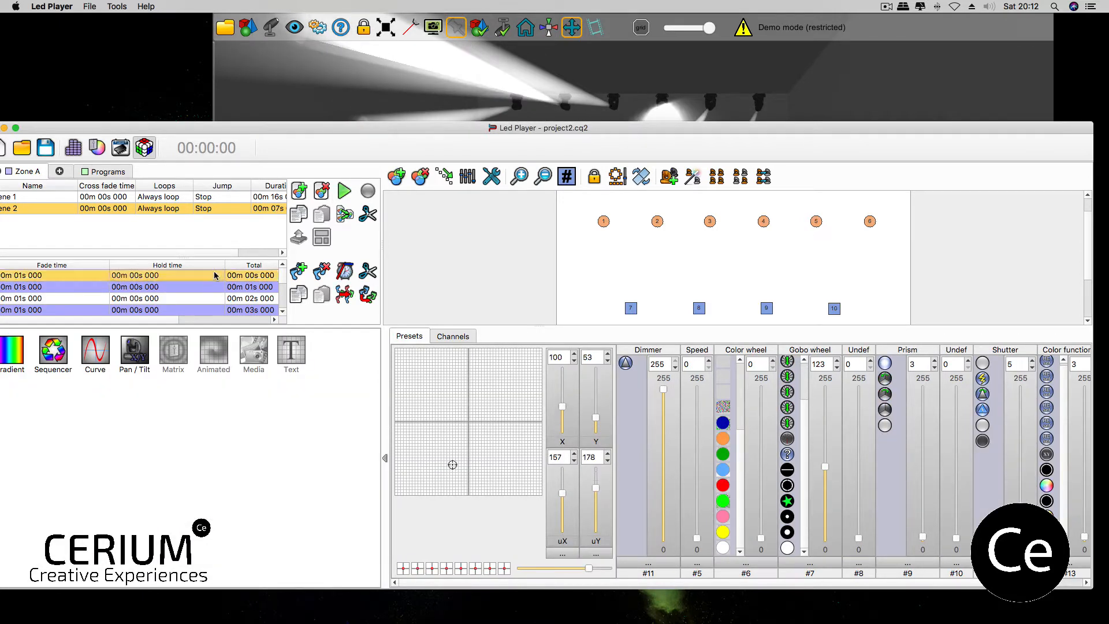
click(213, 287)
click(210, 299)
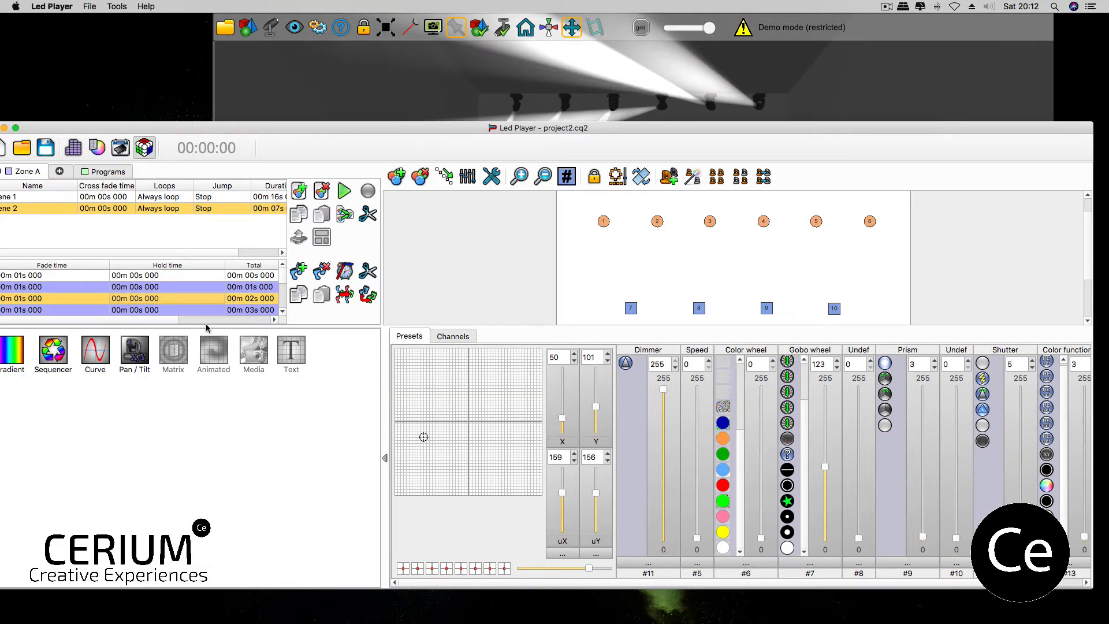
drag(206, 328, 194, 390)
click(184, 358)
scroll(189, 354, down, 2)
click(199, 320)
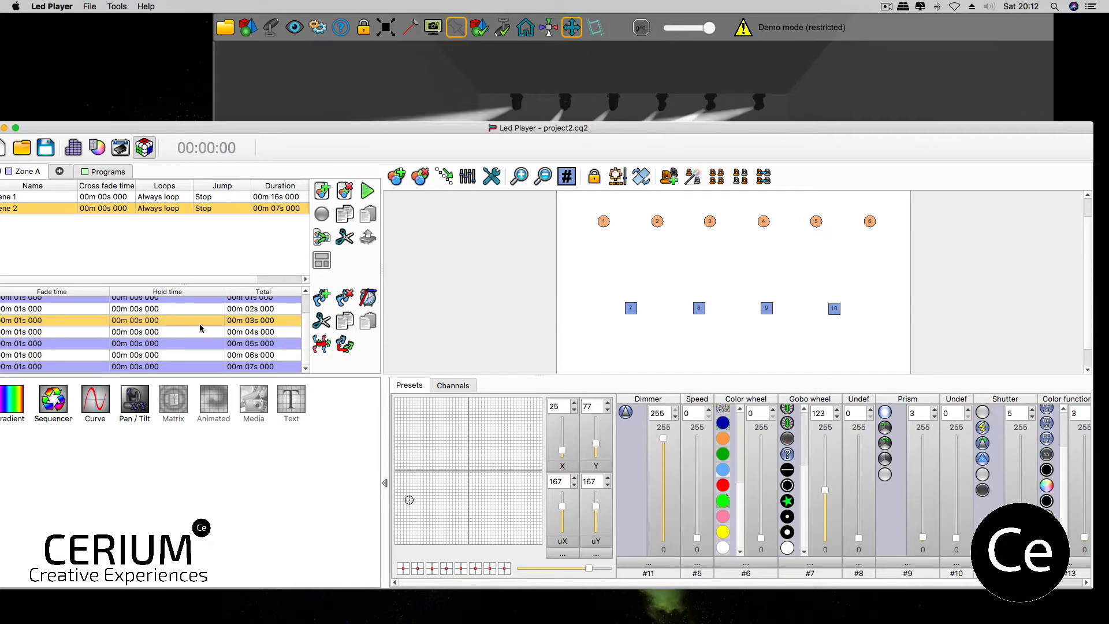
Step: Delete Scene 2 with its generated movement steps and add a new empty scene
click(345, 297)
click(344, 193)
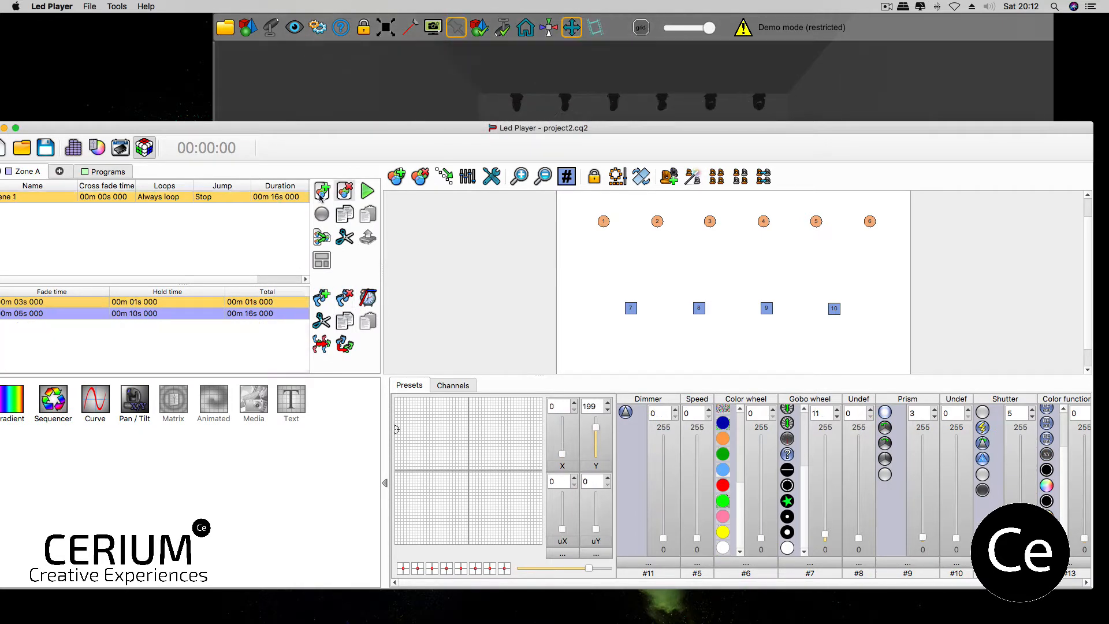
click(323, 192)
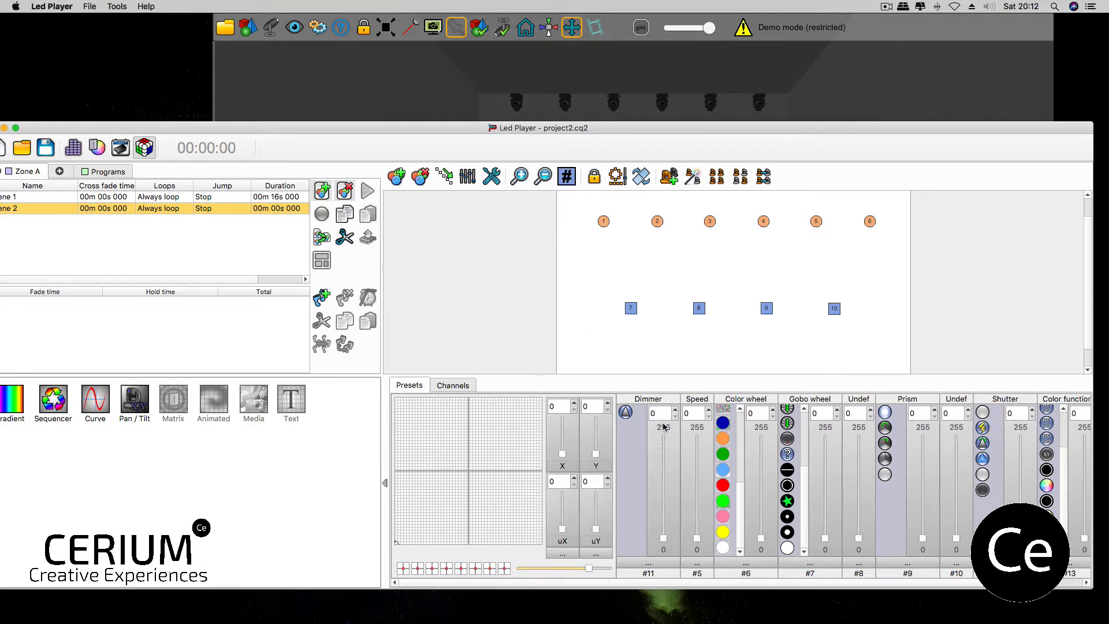
Step: Set the moving heads' Dimmer and Shutter to 255 and Y to 56, leaving the new scene without steps
click(322, 298)
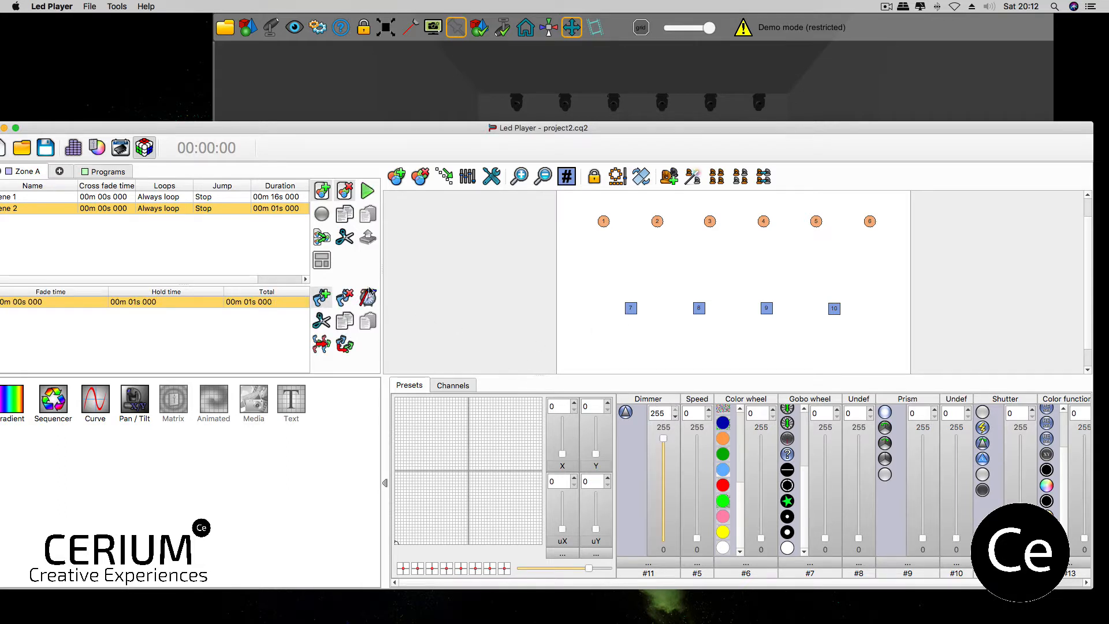
click(347, 297)
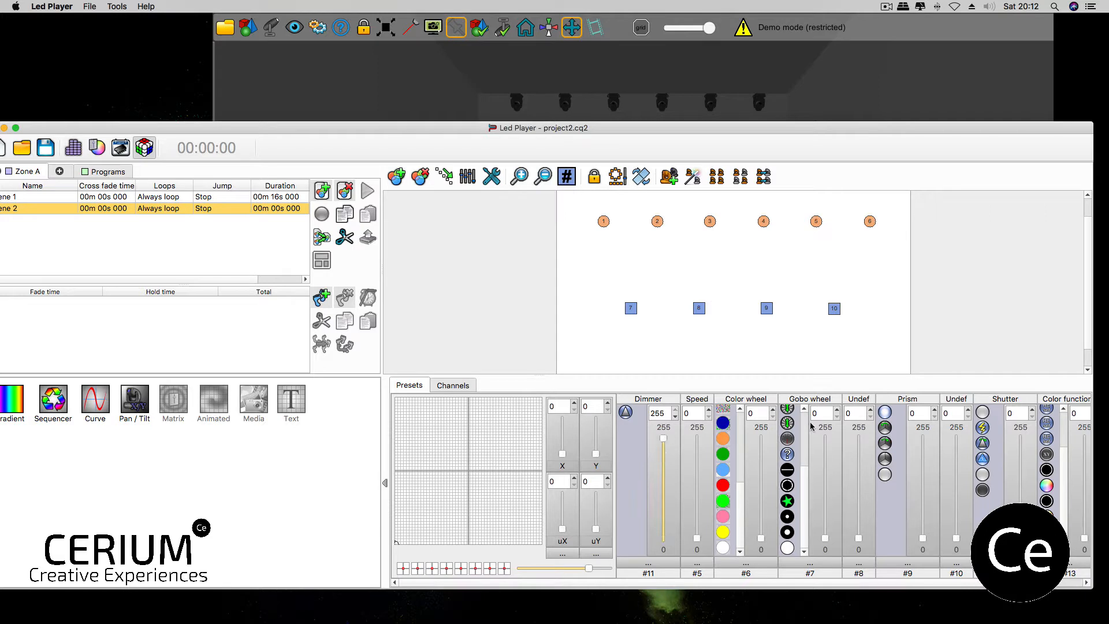
click(1021, 446)
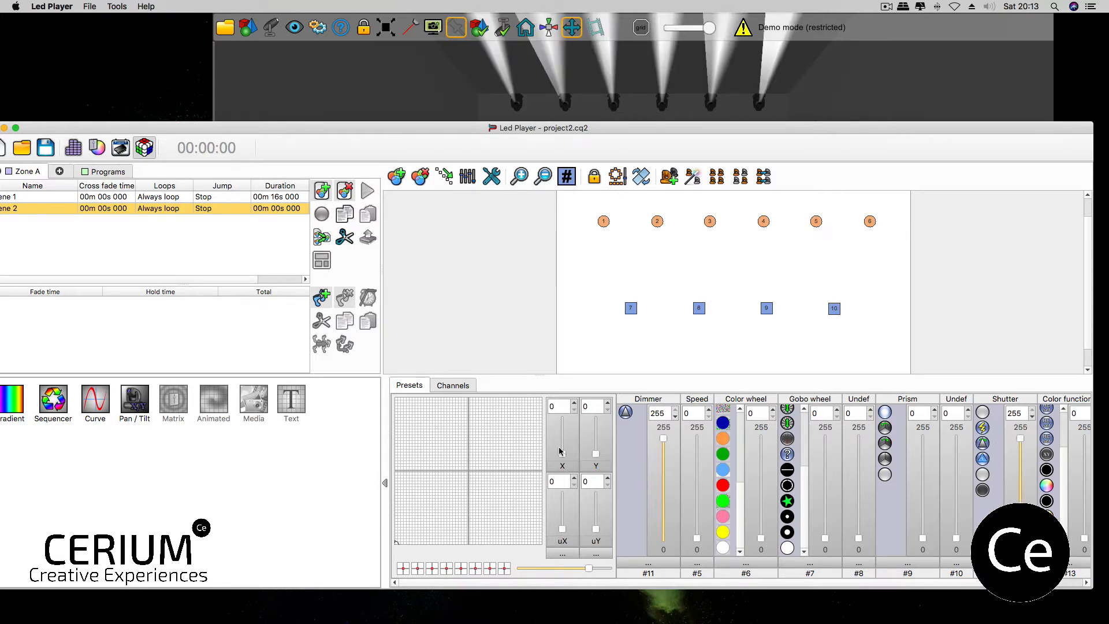
drag(601, 451, 604, 445)
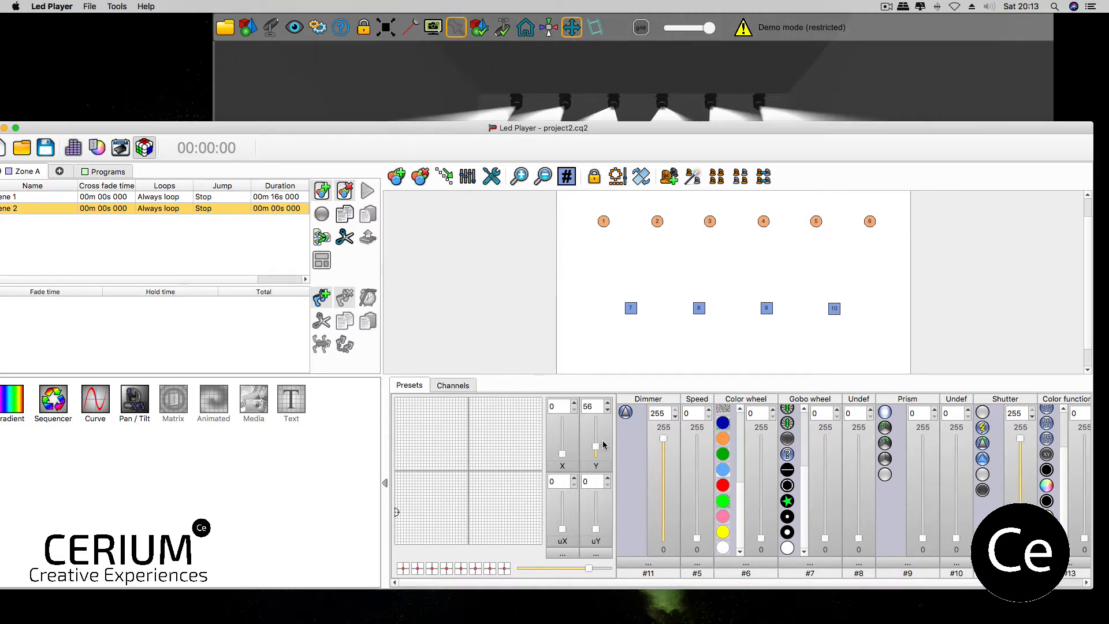
mouse_move(622, 139)
mouse_down()
mouse_move(612, 317)
mouse_move(624, 155)
mouse_up()
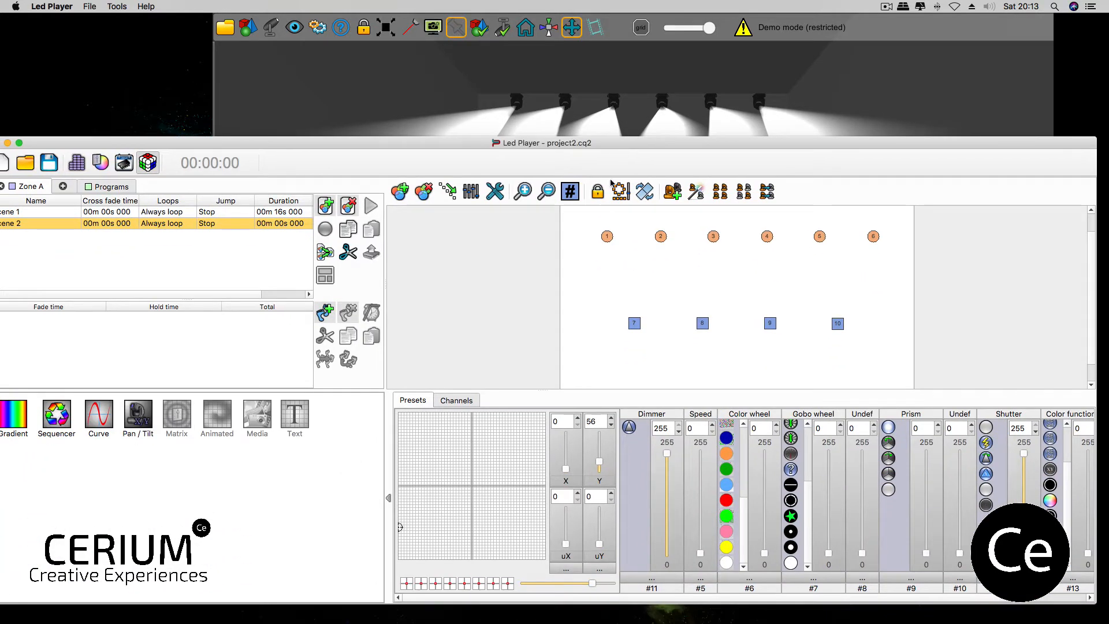
Step: Open the Curve effect generator, set the heads' Y to 65, and enable the sine wave curve for the Dimmer channel
click(98, 418)
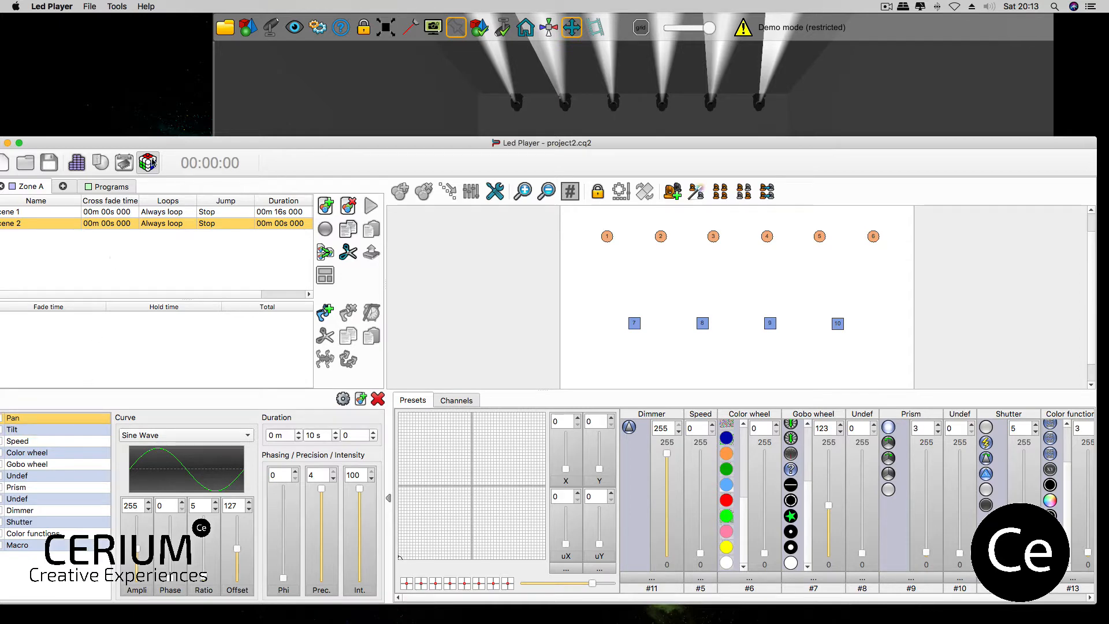
drag(153, 163, 230, 153)
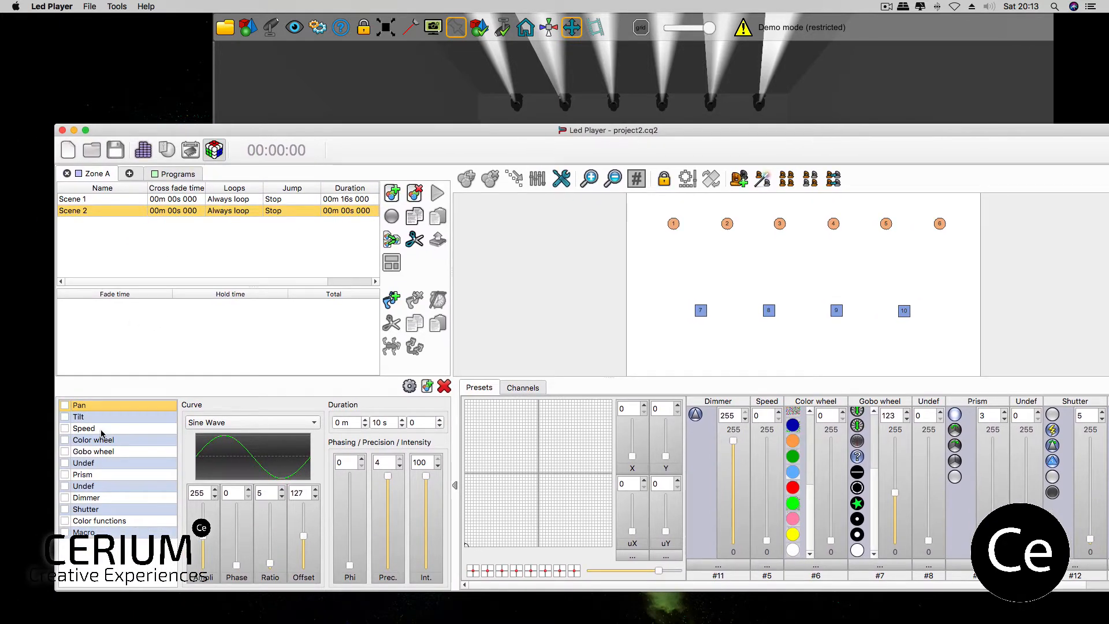
drag(666, 456, 674, 443)
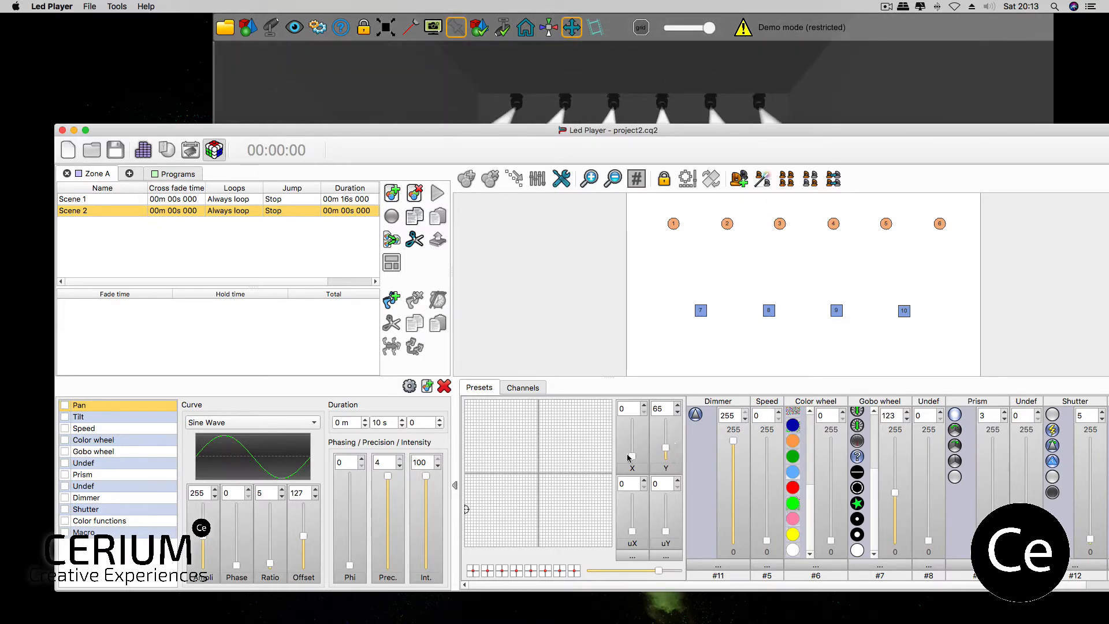
click(97, 500)
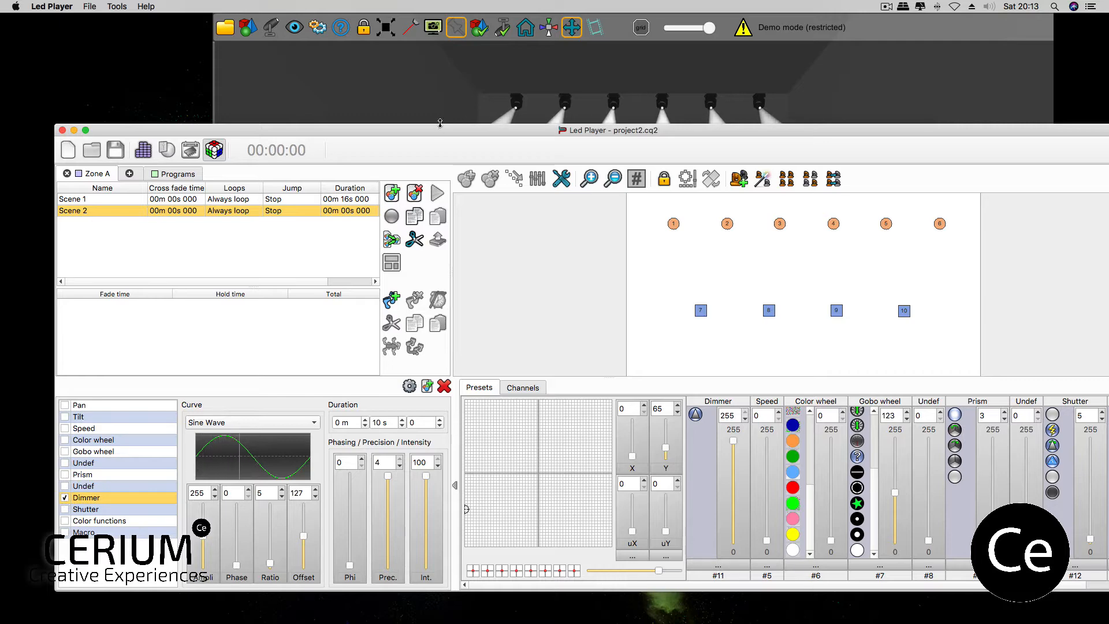
Step: Preview the Dimmer sine wave on all six moving heads in the uncovered 3D visualizer
drag(440, 123, 442, 270)
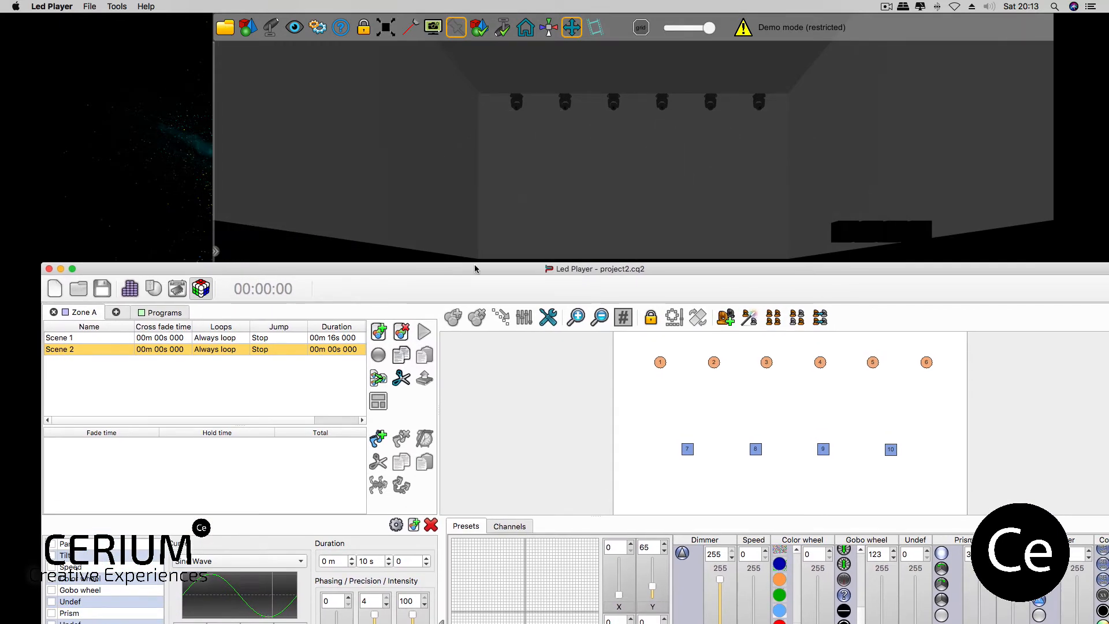
drag(365, 267, 369, 121)
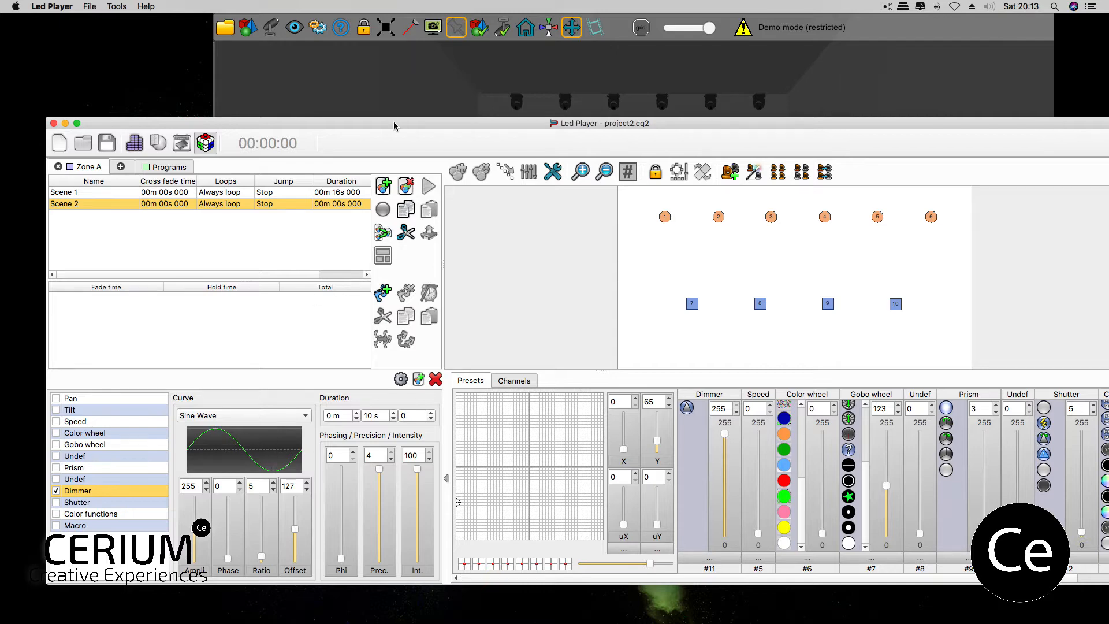
drag(394, 125, 400, 259)
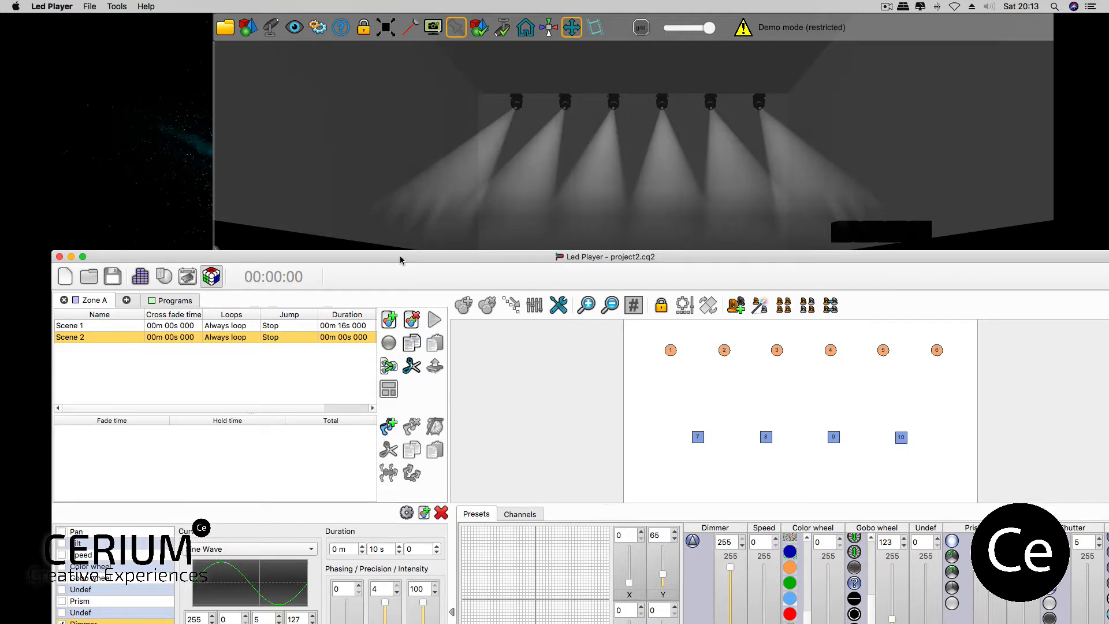
drag(400, 259, 427, 130)
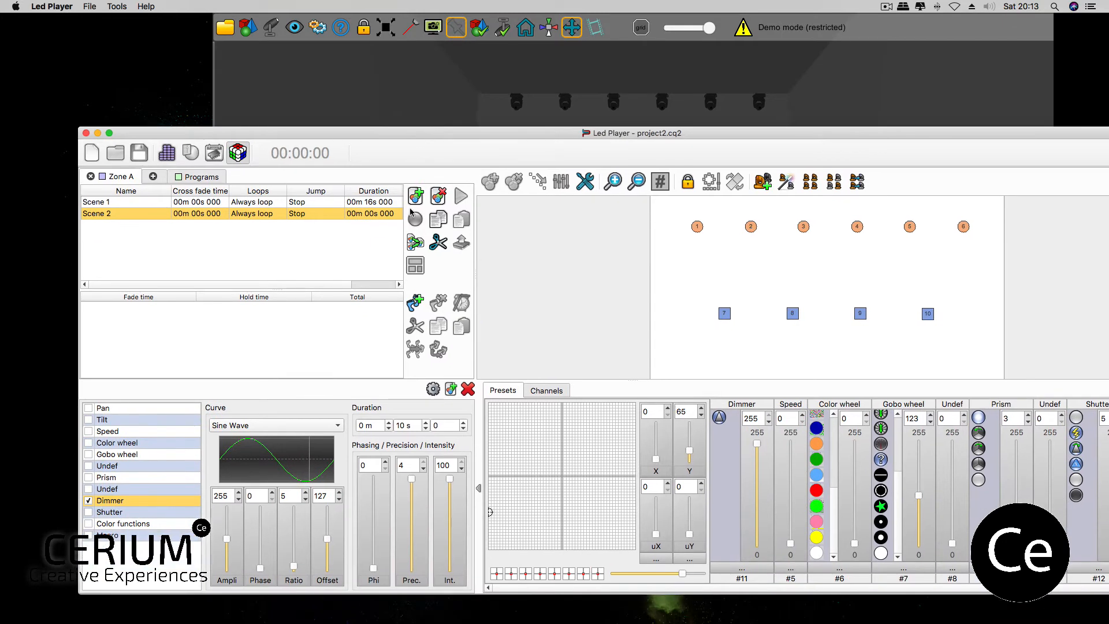
Step: Set the Dimmer curve's Phase to 20 and Phi to 66, checking the resulting fades in the 3D visualizer
mouse_move(266, 566)
mouse_down()
mouse_move(269, 540)
mouse_move(257, 556)
mouse_up()
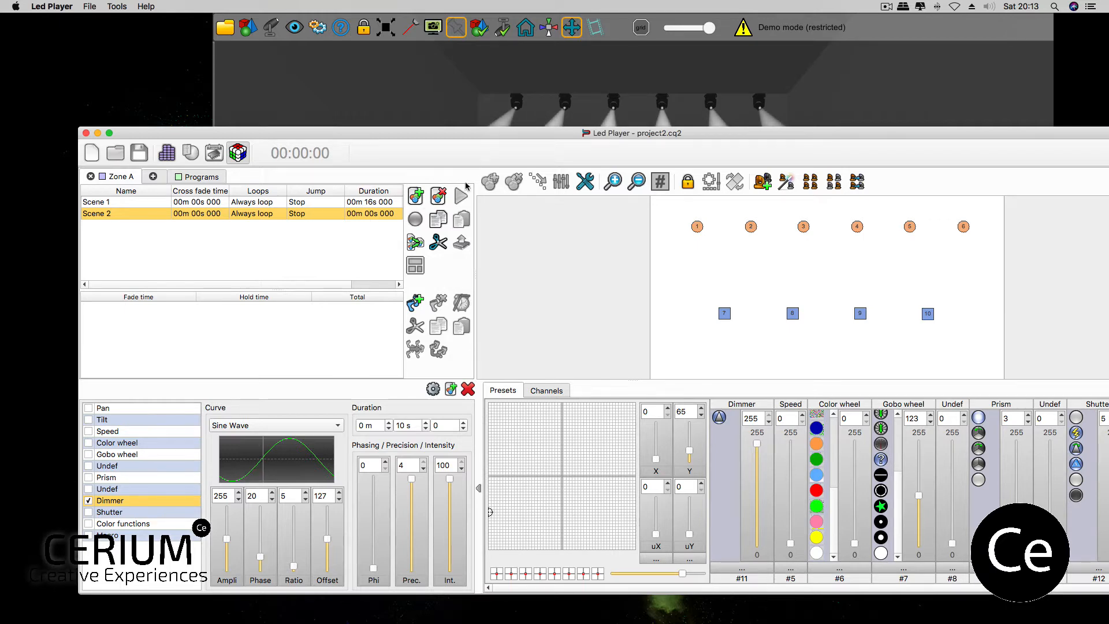
drag(488, 160, 484, 285)
click(507, 146)
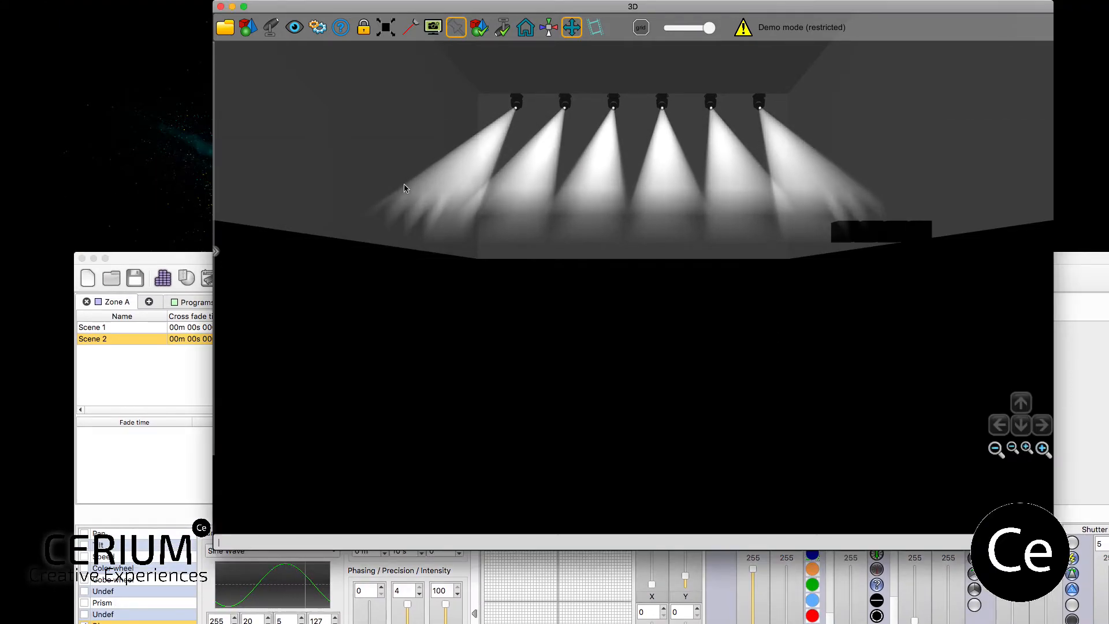
drag(191, 260, 189, 181)
drag(297, 188, 290, 119)
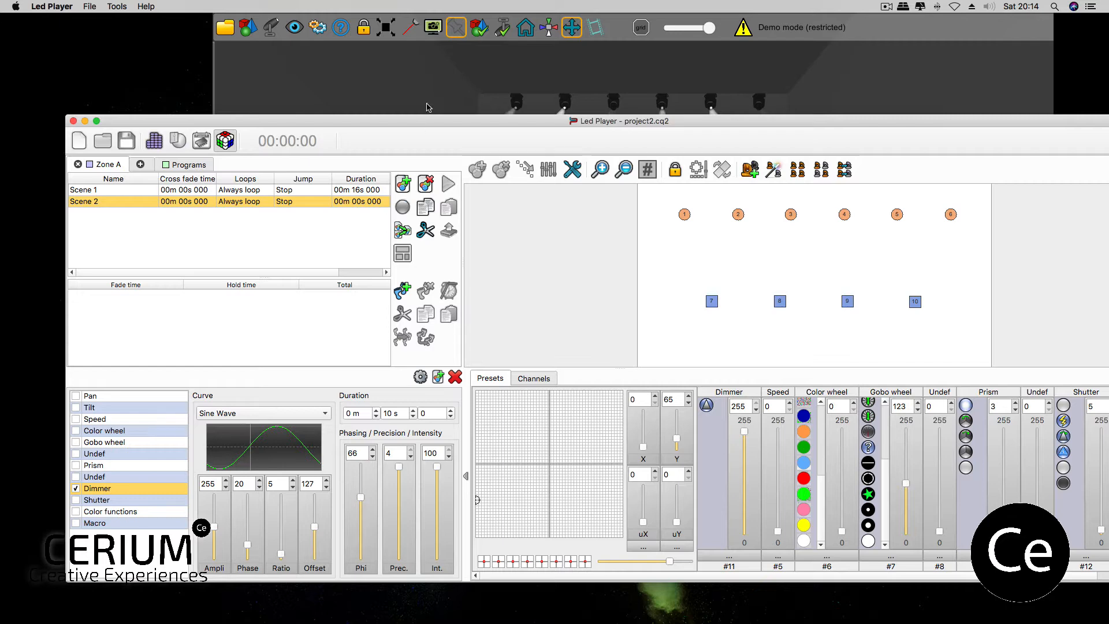
drag(428, 116, 428, 209)
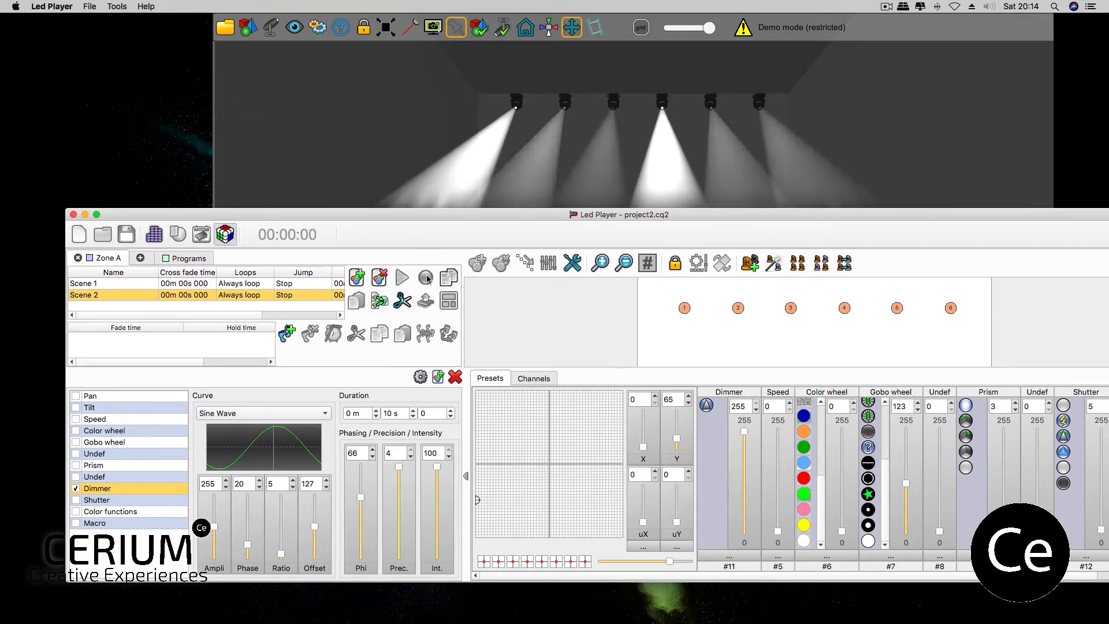
Step: Try a Phi of 2, then set the Dimmer curve's Phi to 46, Phase to 42 and duration to 3 s
drag(363, 454, 330, 459)
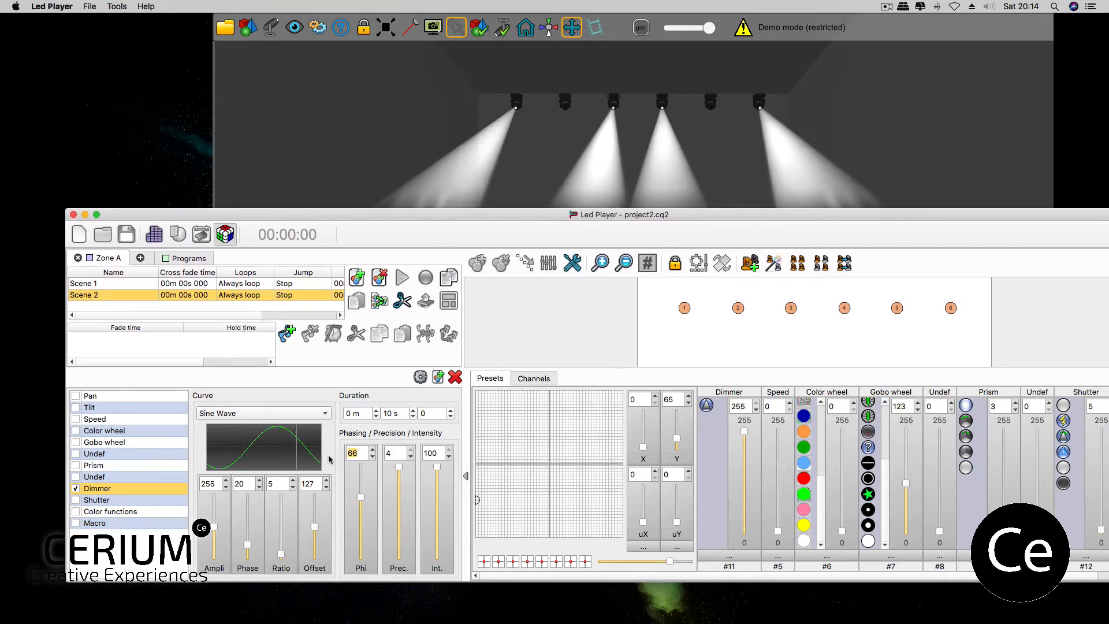
text(2)
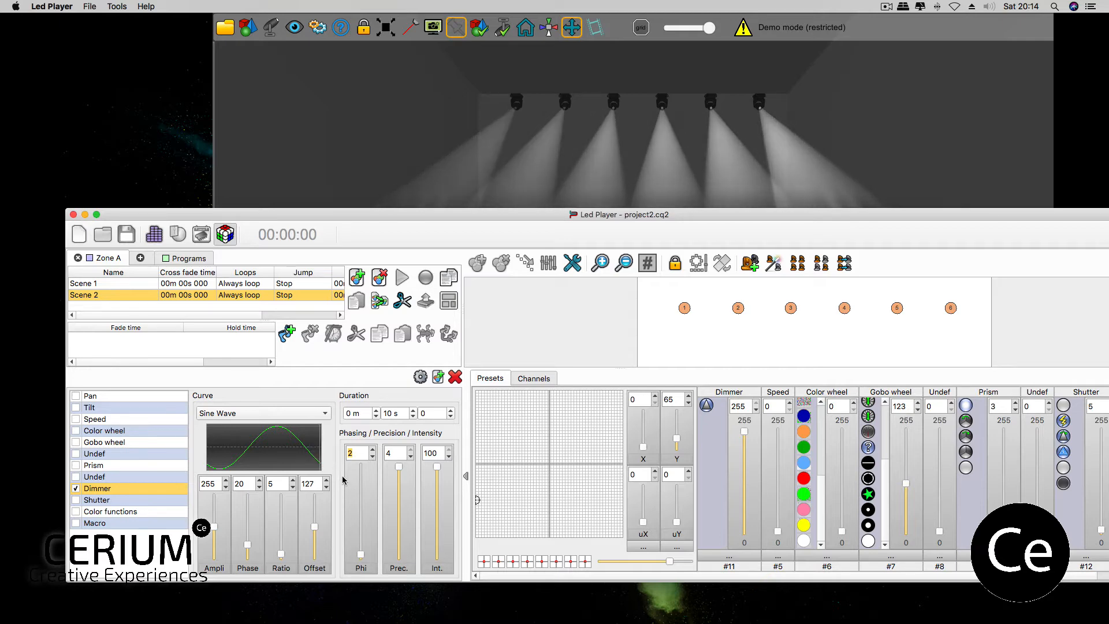
drag(360, 554, 367, 514)
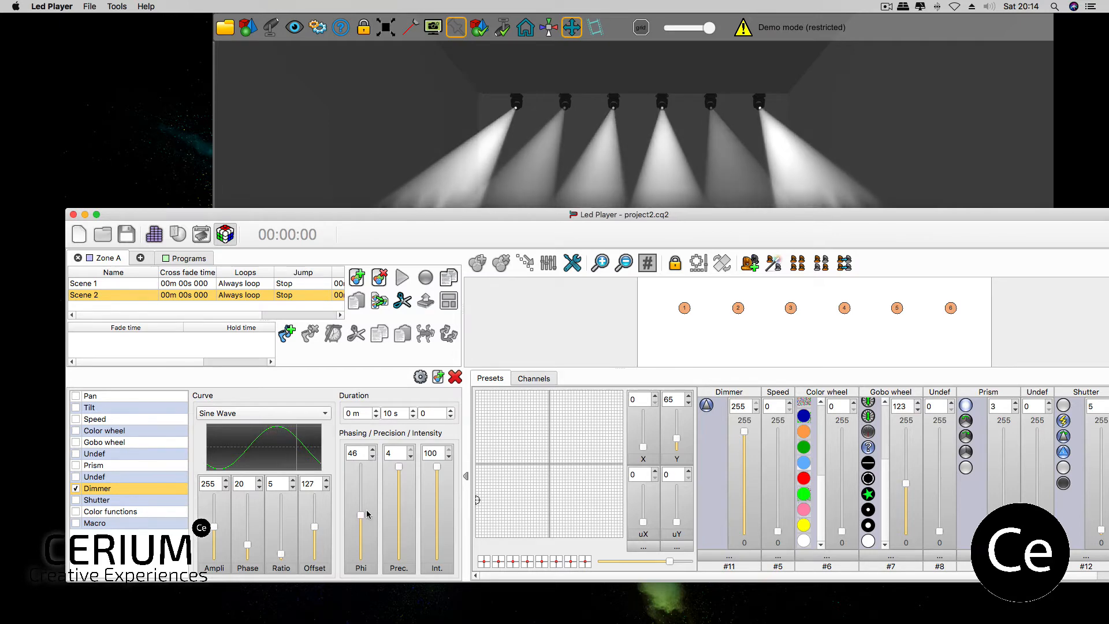
drag(248, 544, 252, 530)
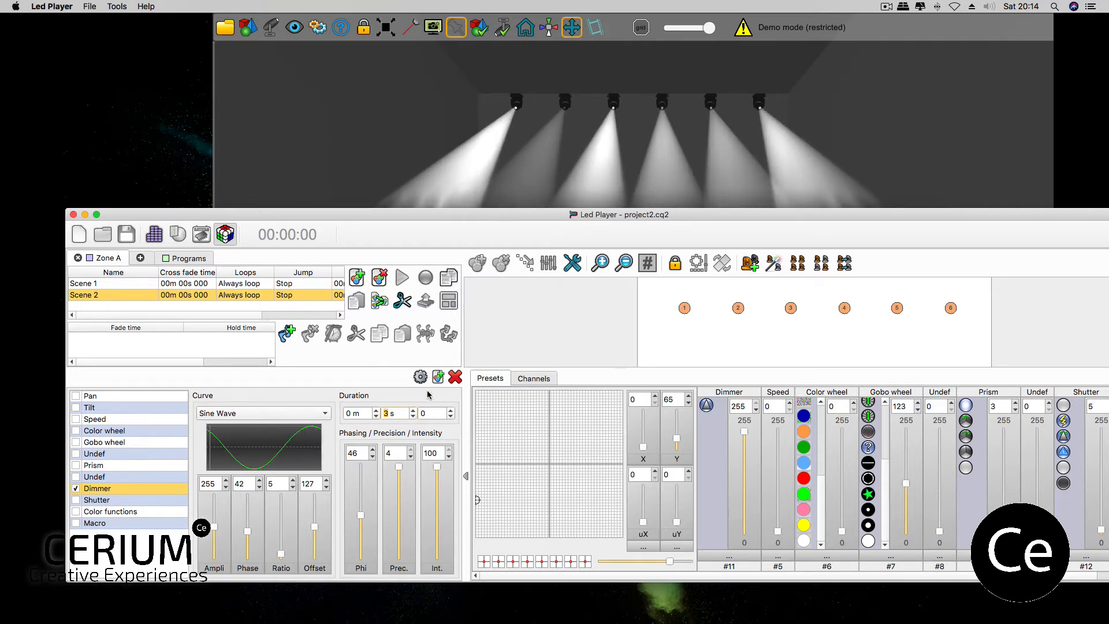
Step: Try the sine wave curve on the Pan channel, then disable it and reselect the Dimmer curve
click(76, 397)
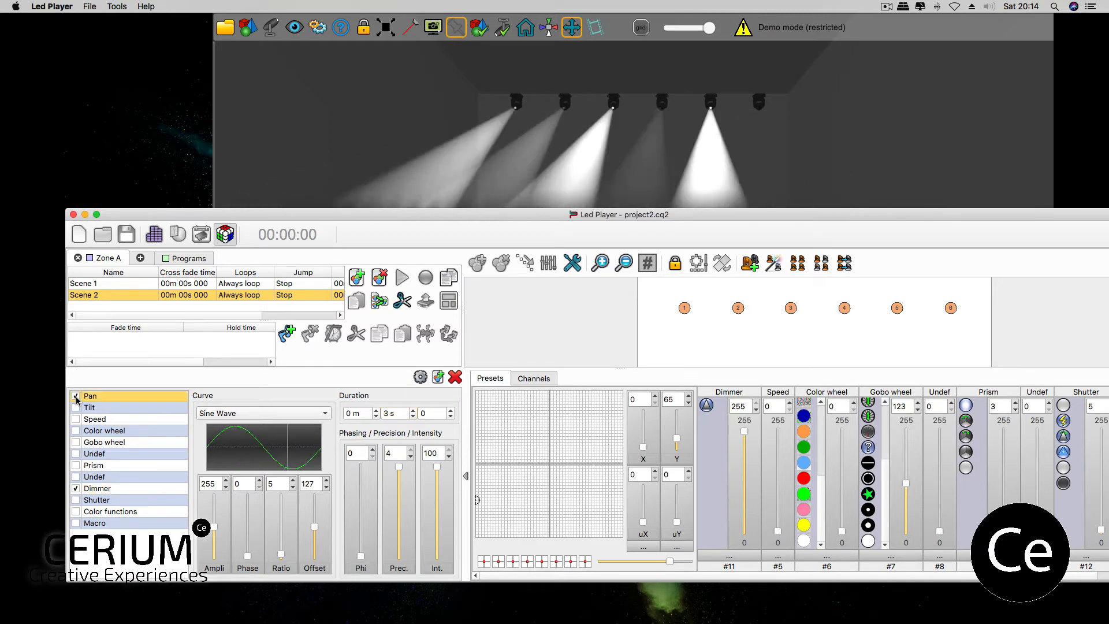
click(76, 398)
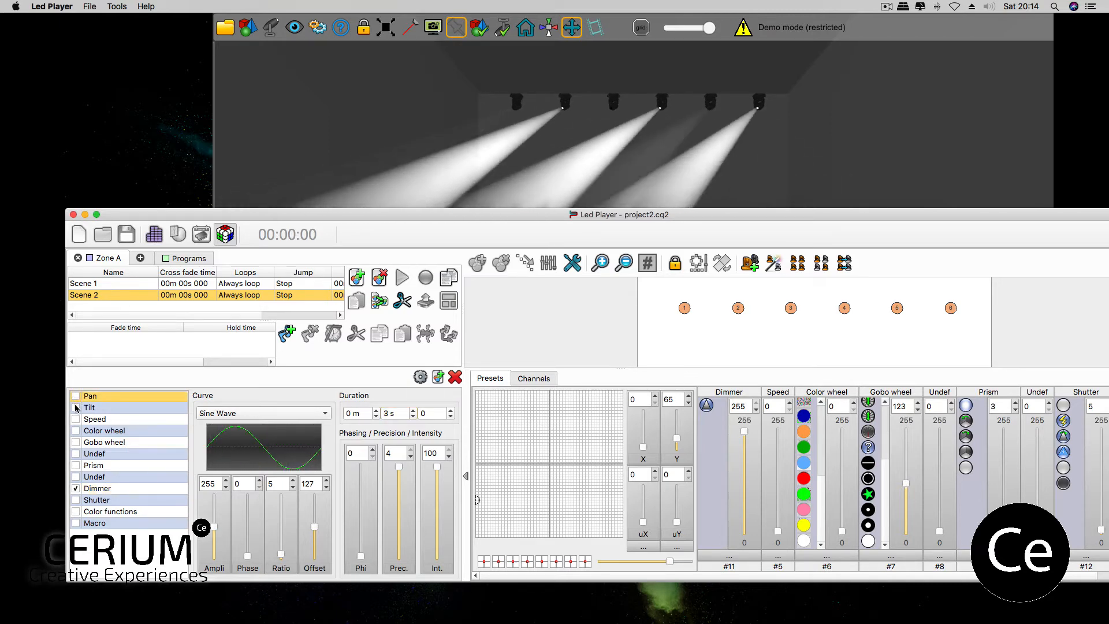
click(92, 408)
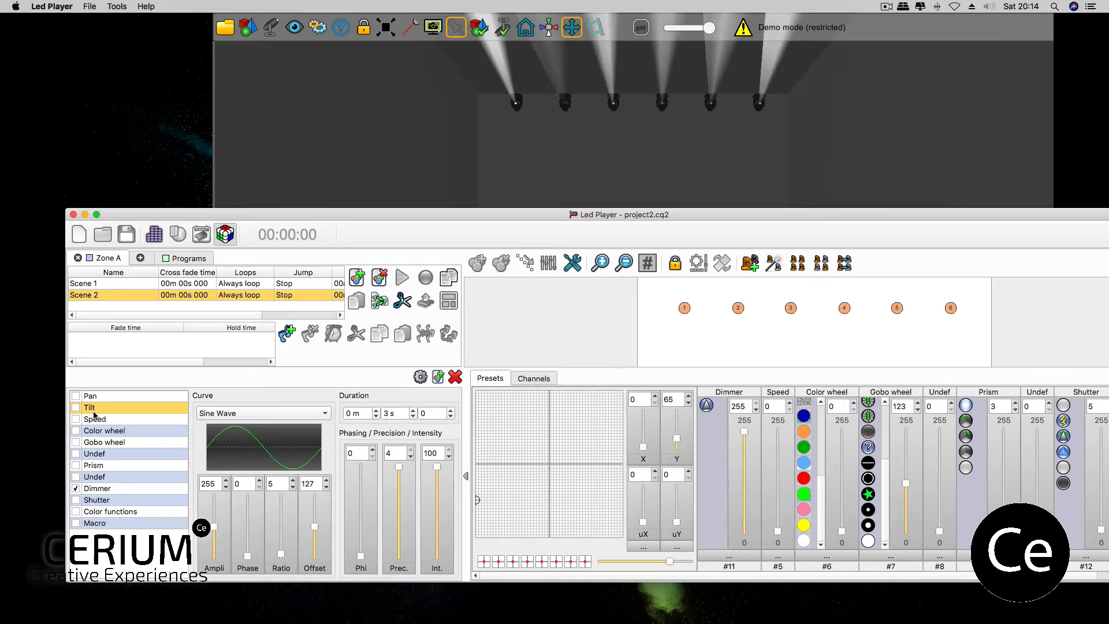
click(177, 487)
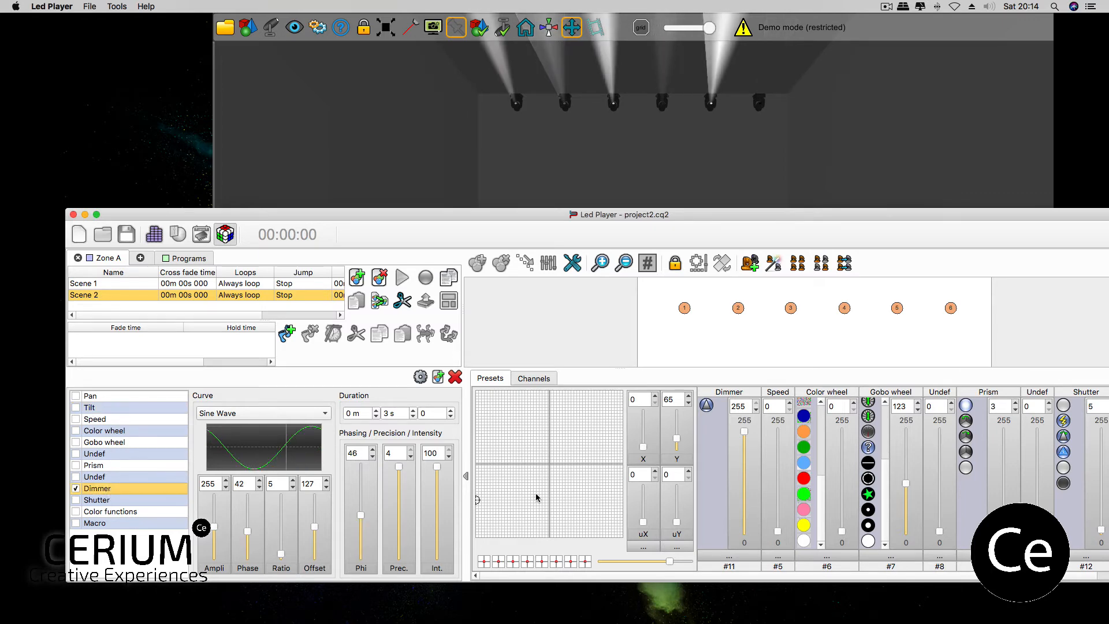
Step: Set the heads' Y to 56, generate the Dimmer curve's steps in Scene 2, and close the Curve generator
mouse_move(677, 439)
mouse_down()
mouse_move(675, 479)
mouse_move(681, 438)
mouse_up()
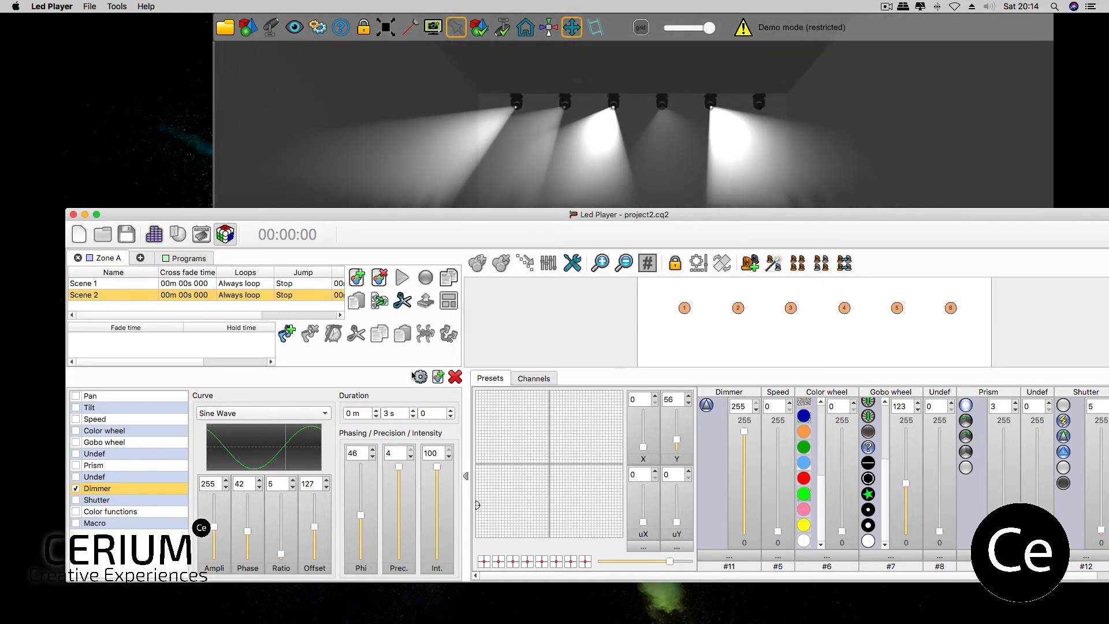
click(333, 331)
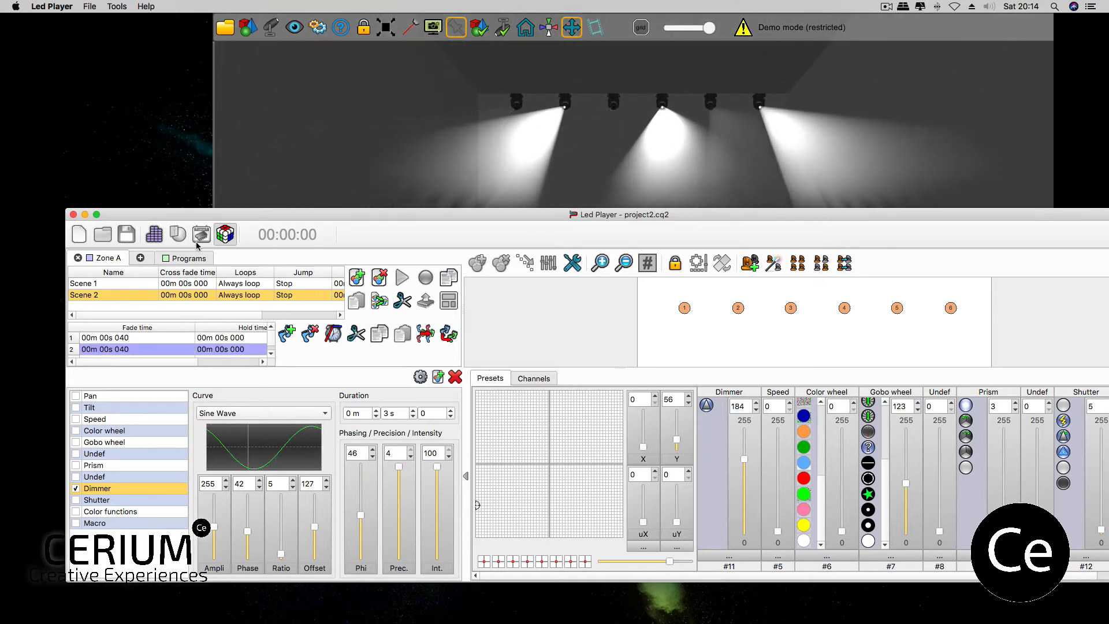
click(455, 377)
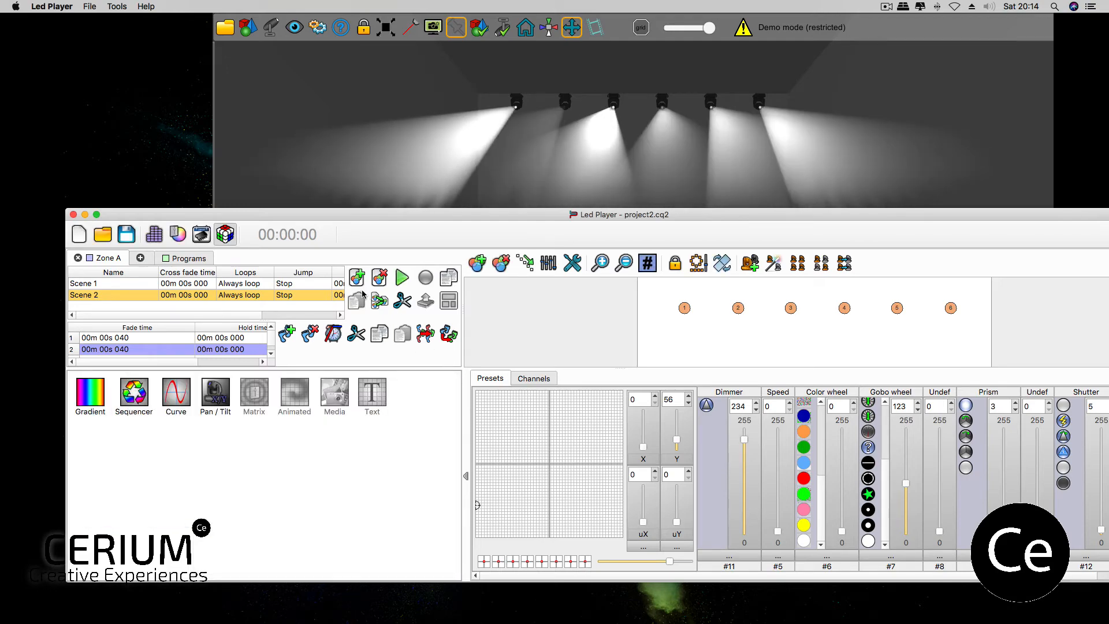
Step: Open the live scene control view and move its window down to uncover the 3D visualizer
click(173, 256)
click(187, 69)
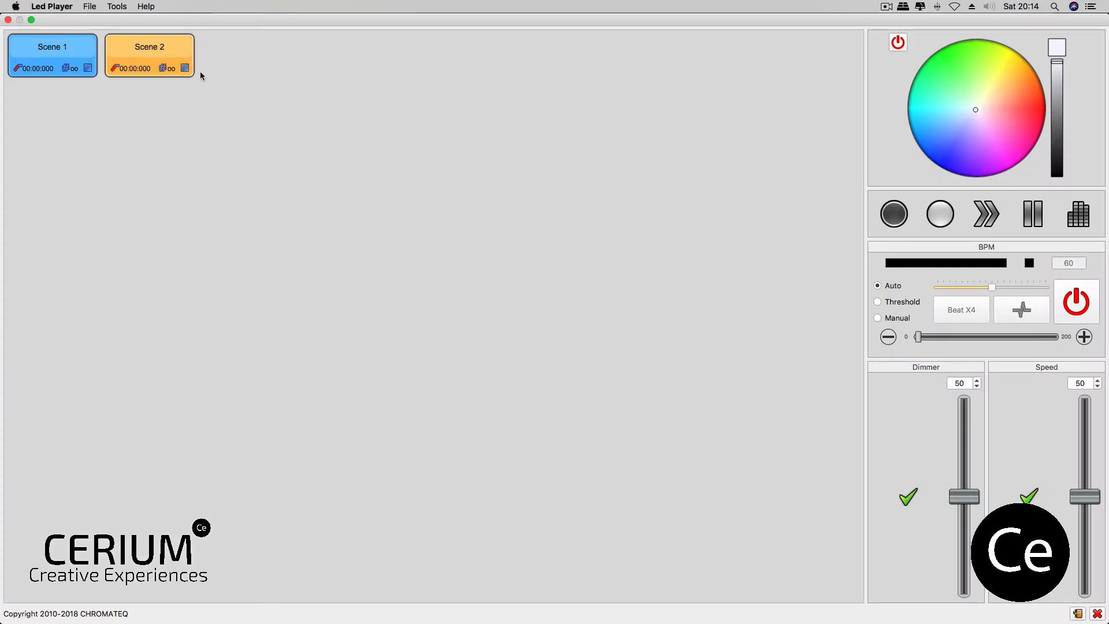
drag(208, 21, 272, 387)
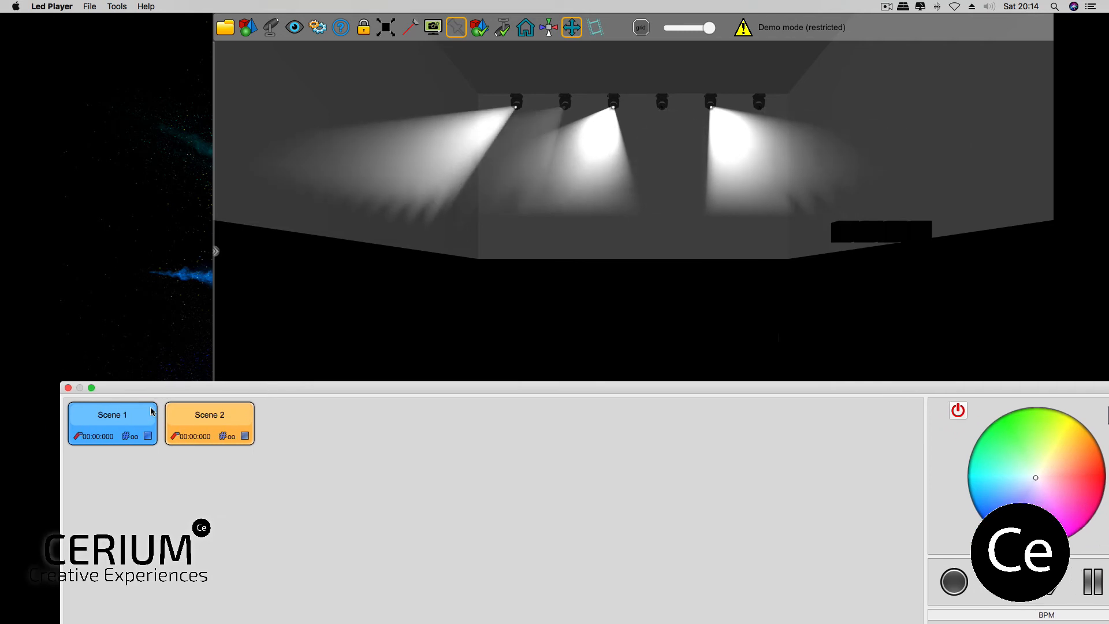
Step: Play Scene 1 and Scene 2 in turn while watching the 3D visualizer, then stop playback
click(124, 414)
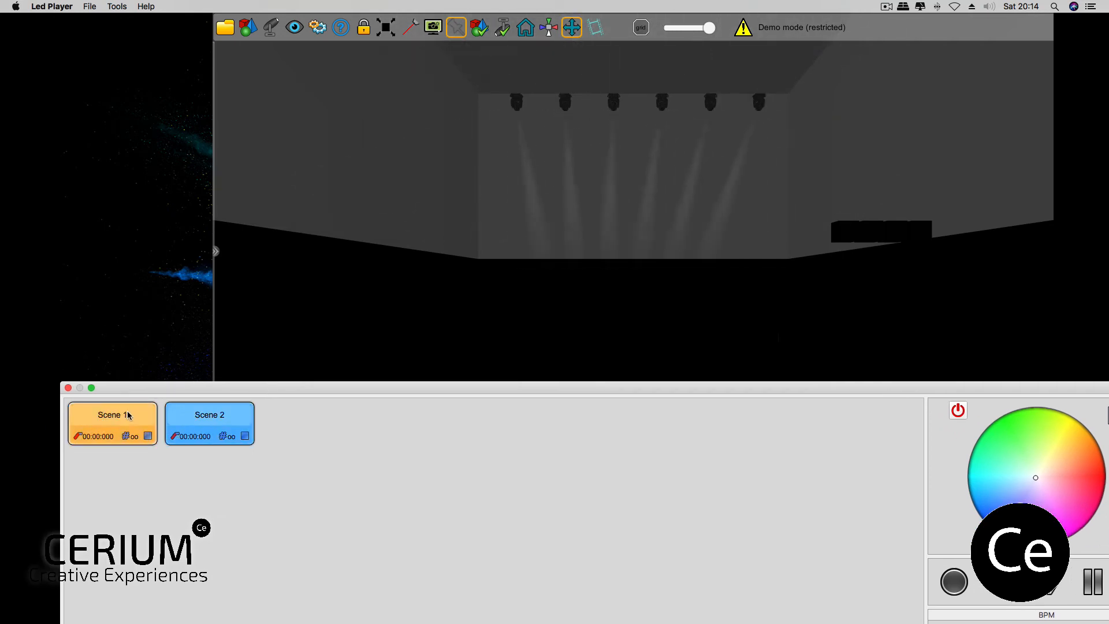
click(202, 420)
click(203, 421)
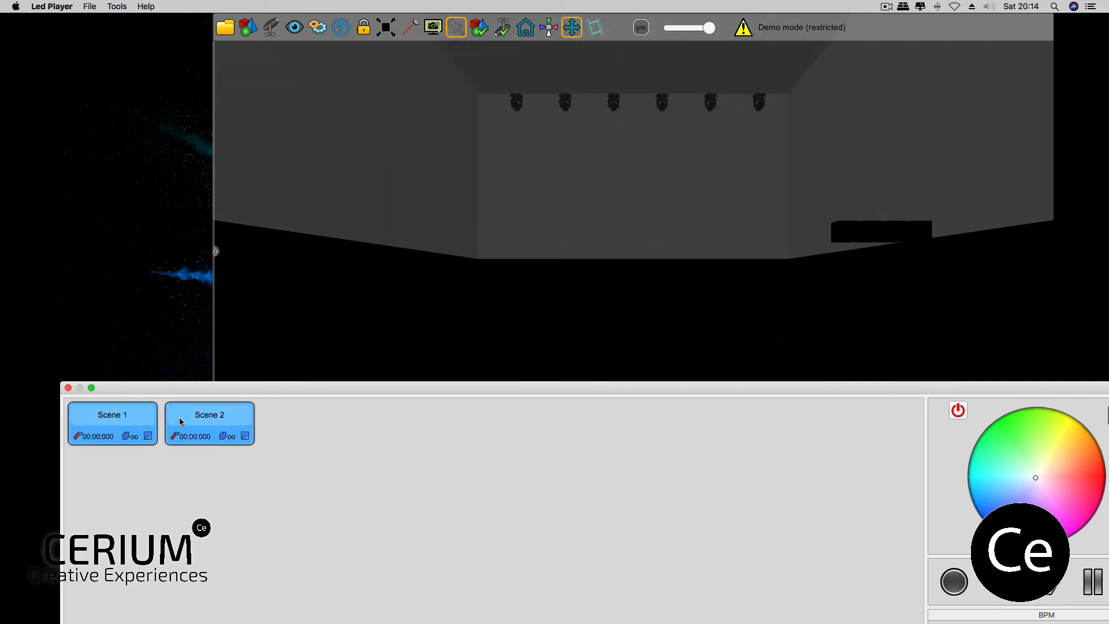
Step: Close the live control window and quit the 3D visualizer without saving the changes
click(69, 388)
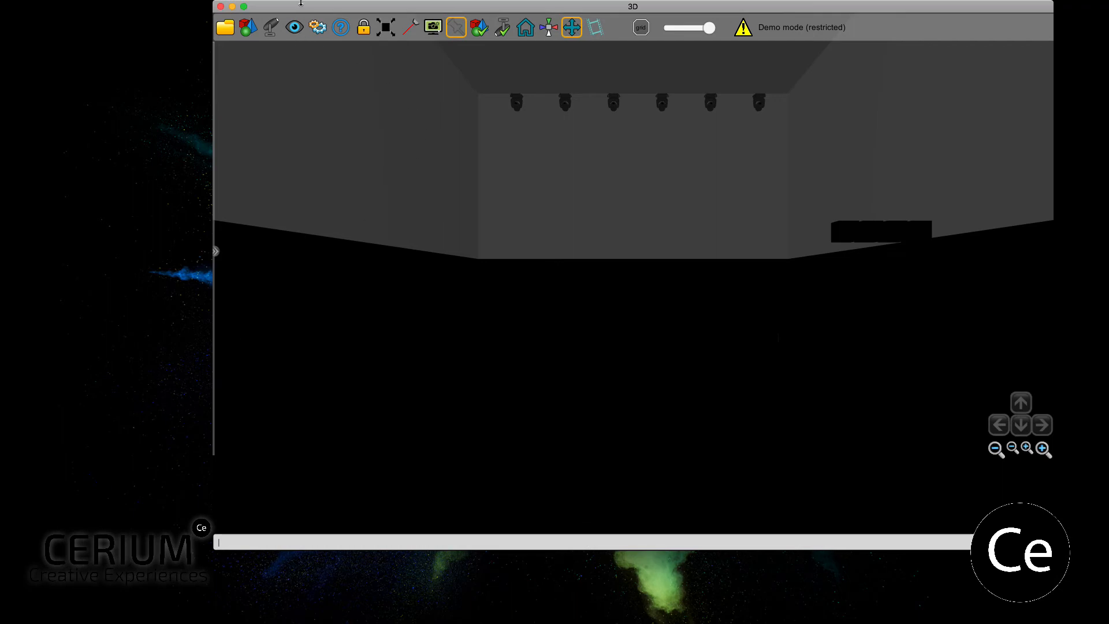
mouse_move(290, 22)
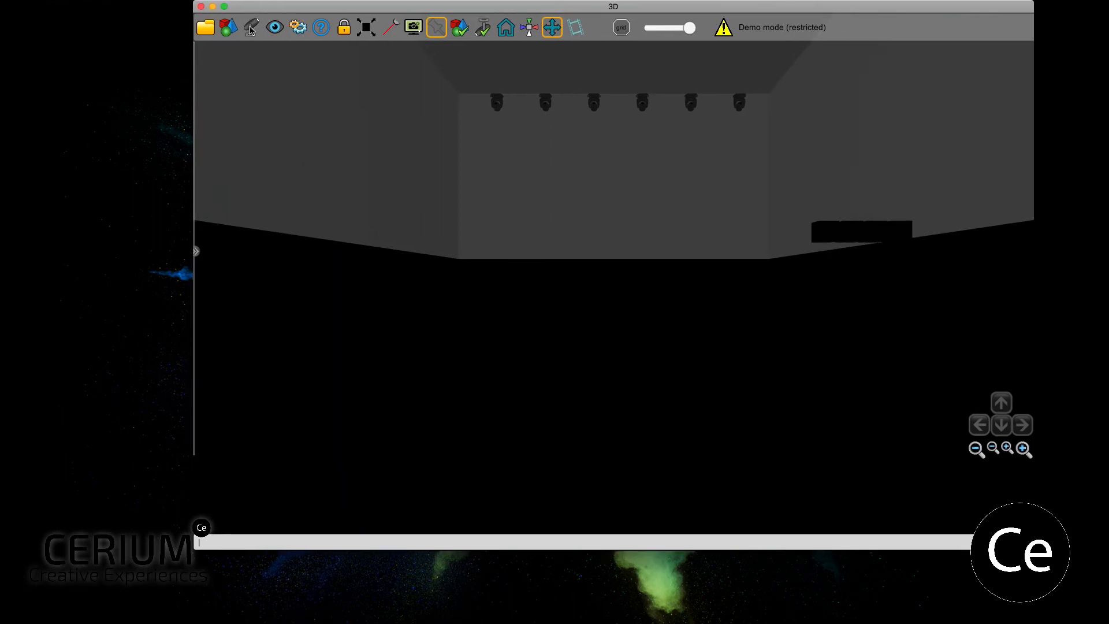
click(178, 7)
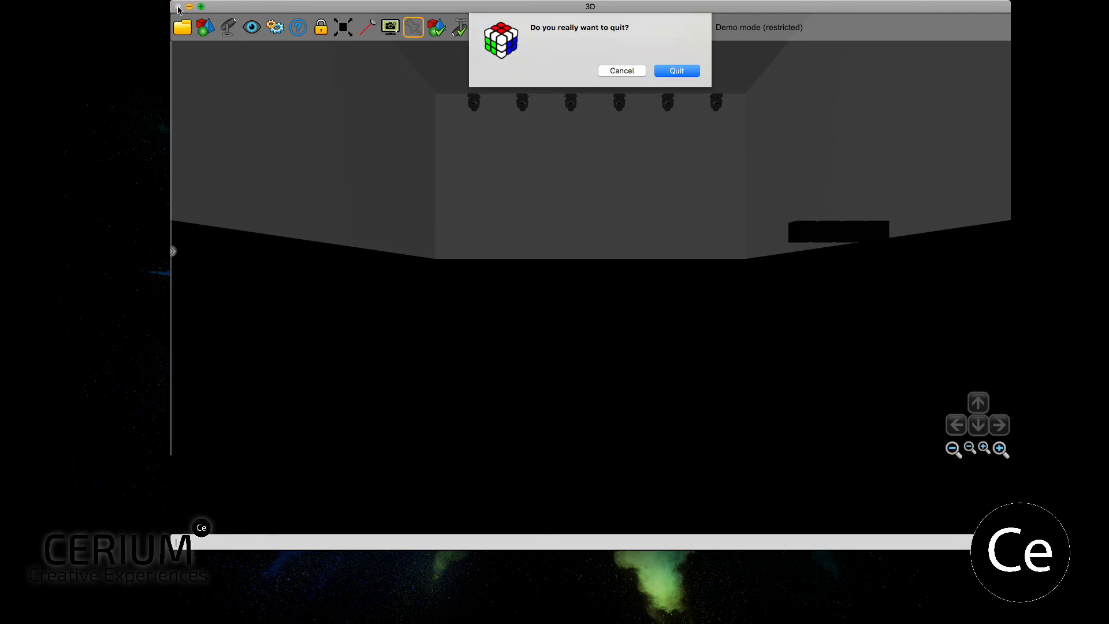
click(679, 74)
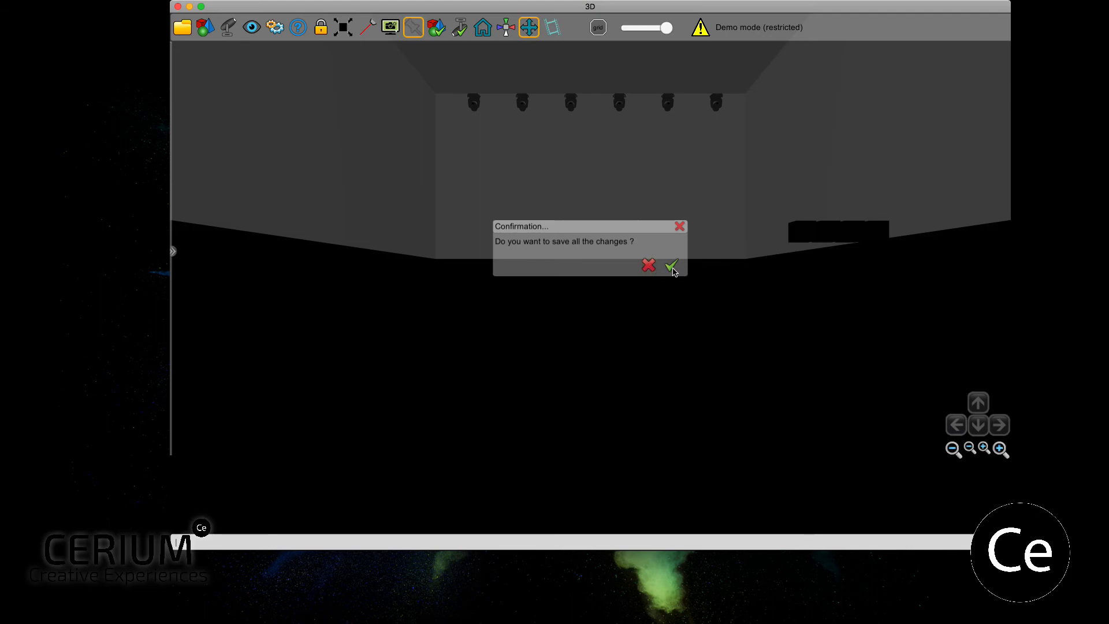
click(648, 266)
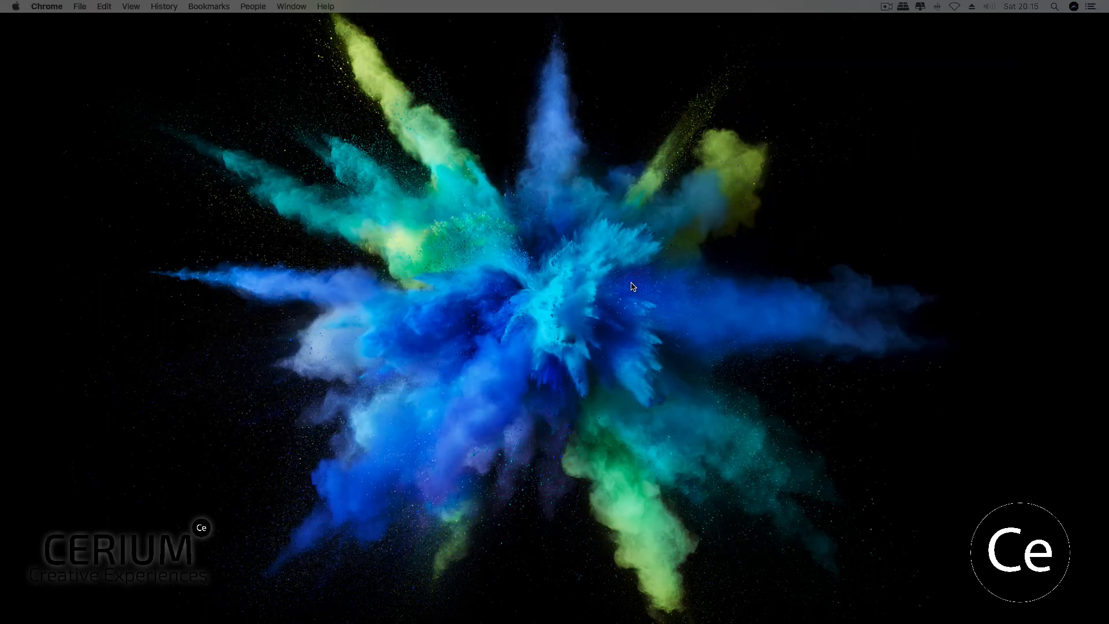